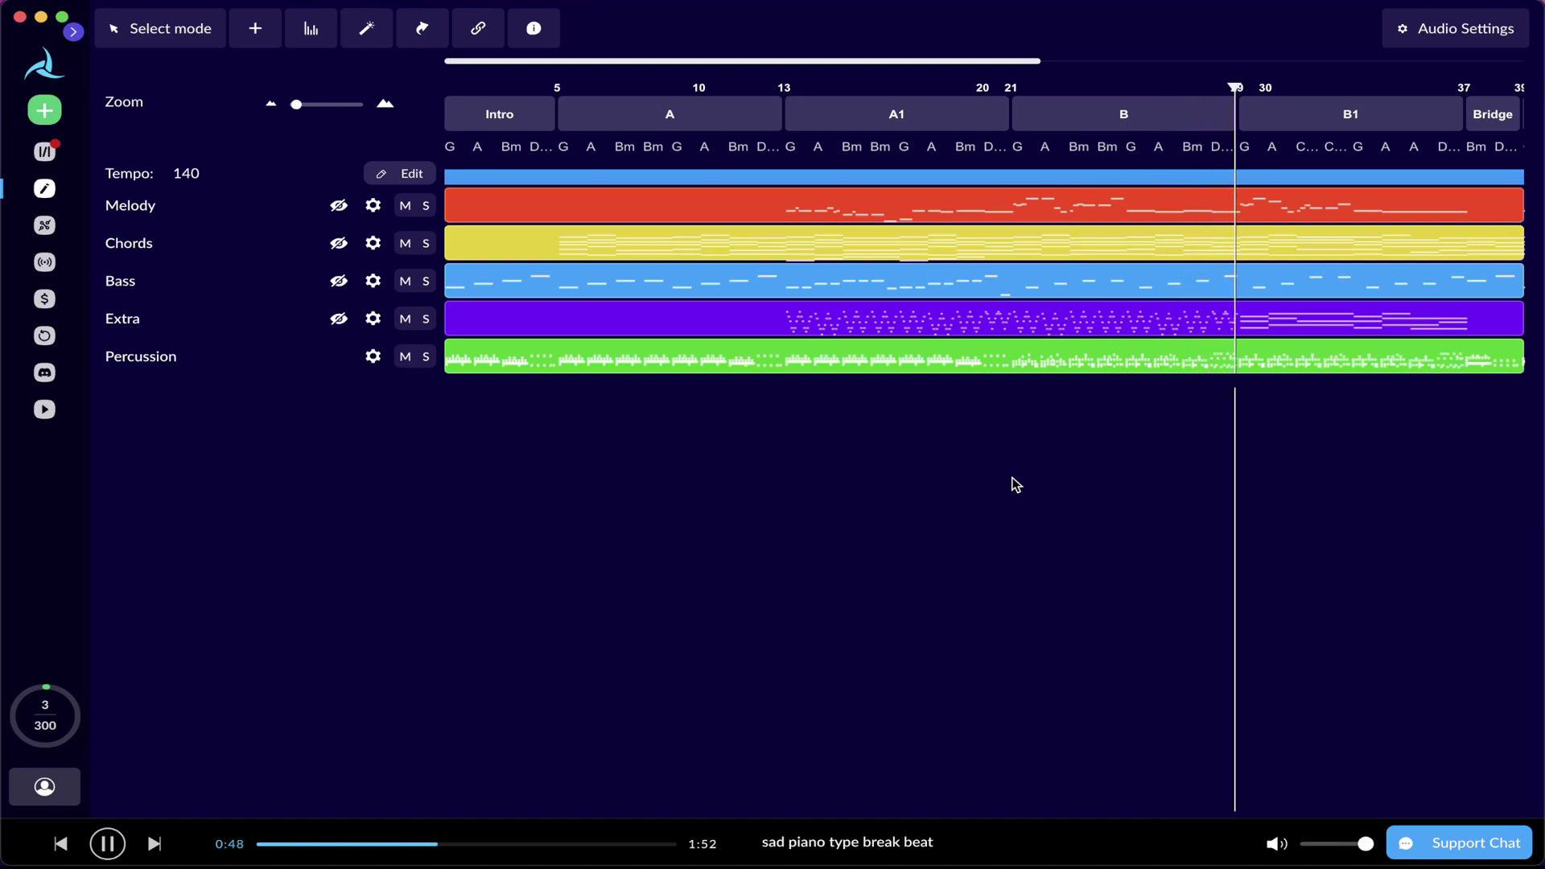
# Step: Stop playback of the 'sad piano type break beat' composition at 0:48
pyautogui.press('space')
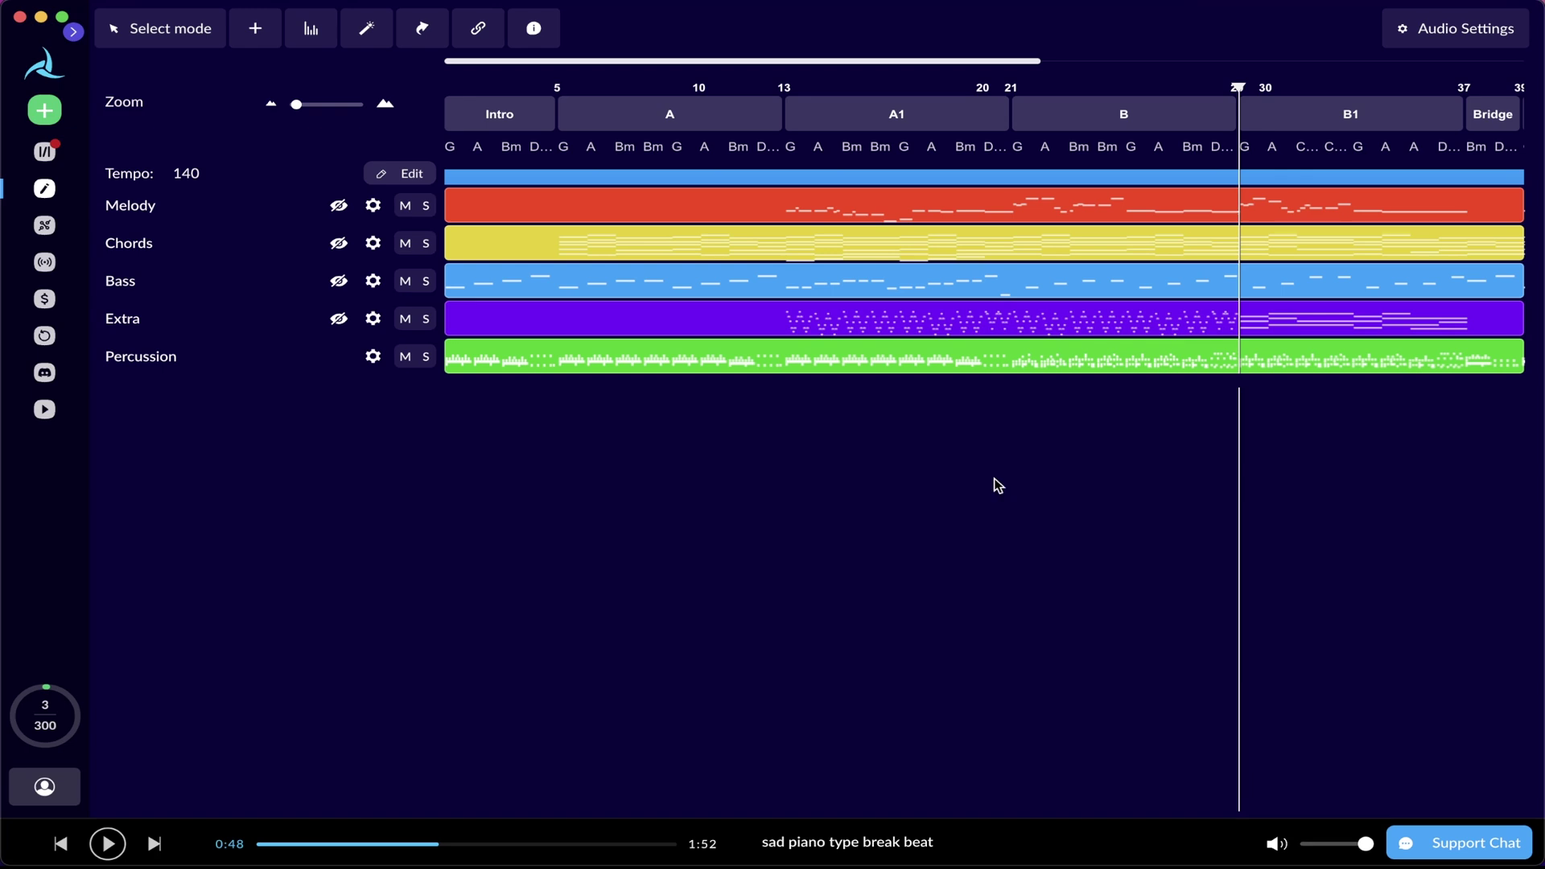
# Step: From the Styles list, create a new blank custom style, Style #353, with no mood template
pyautogui.click(50, 153)
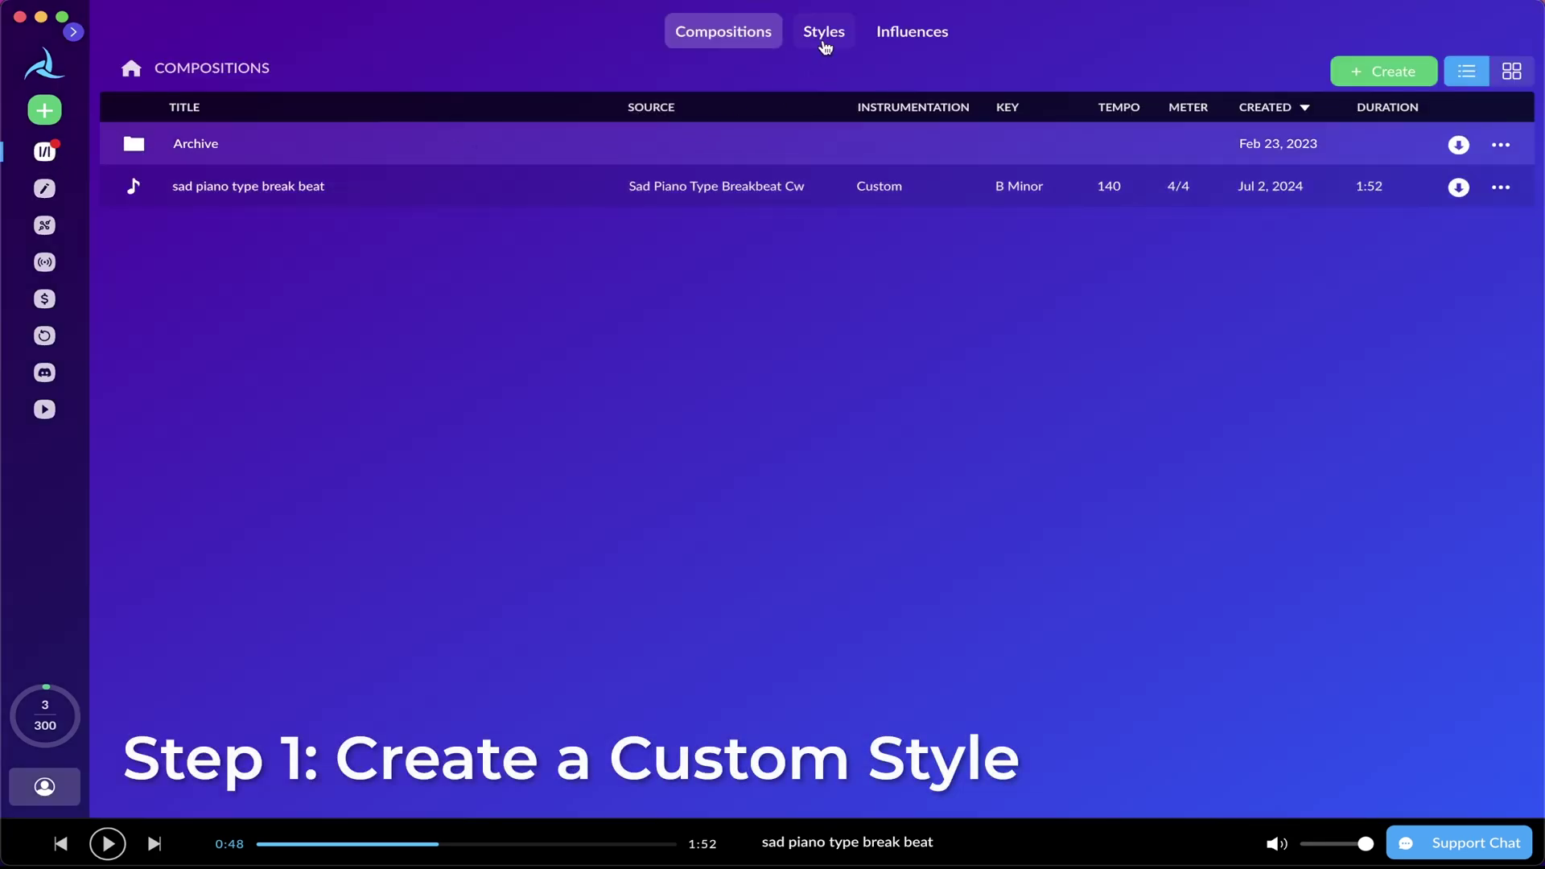
pyautogui.click(825, 47)
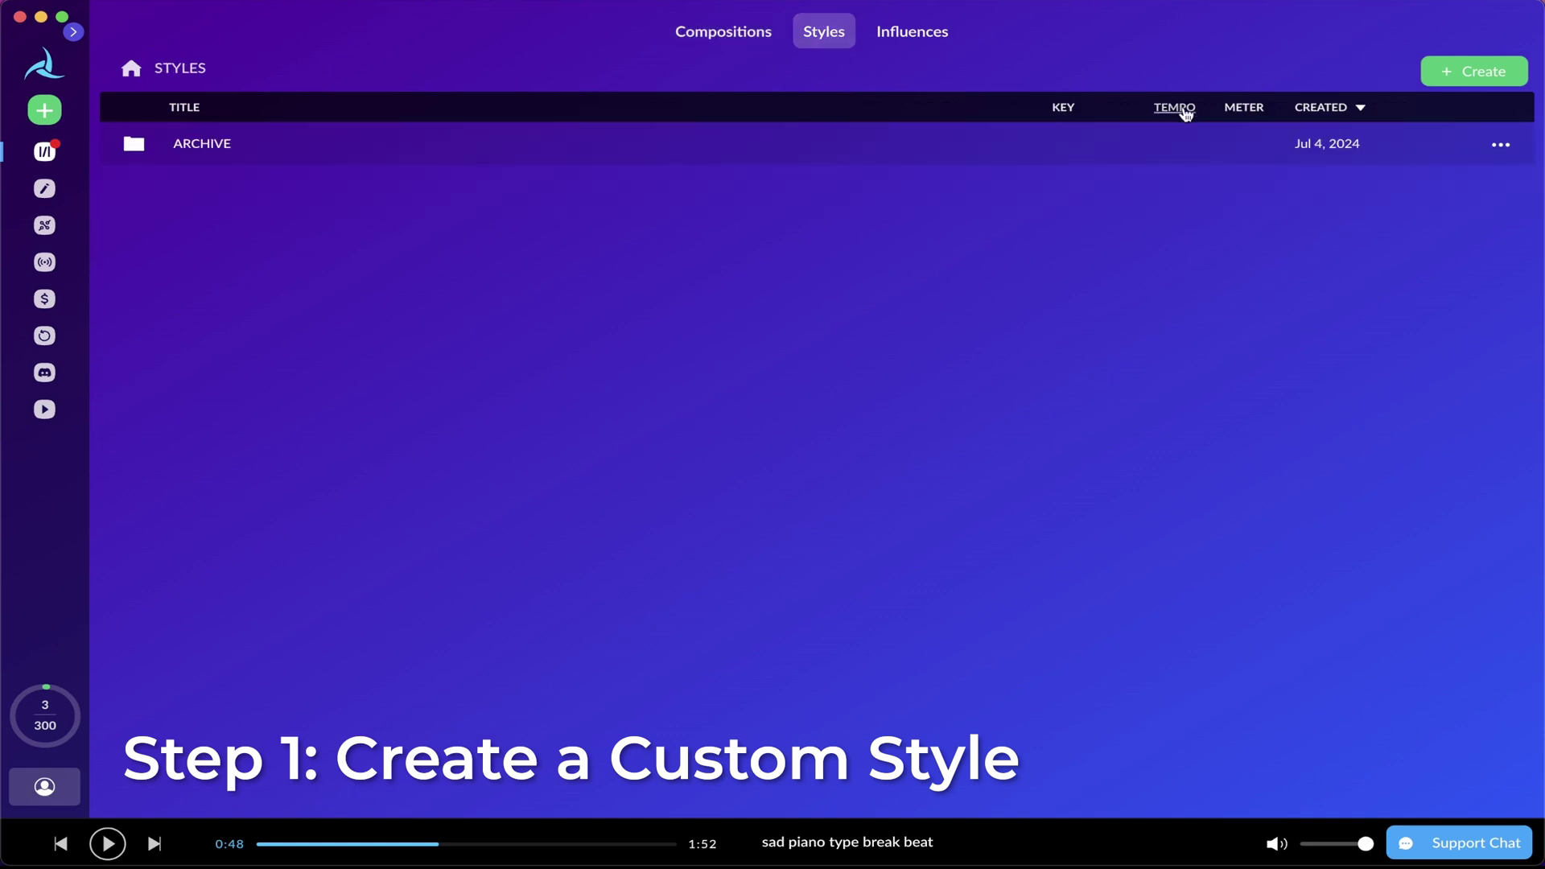
pyautogui.click(1486, 85)
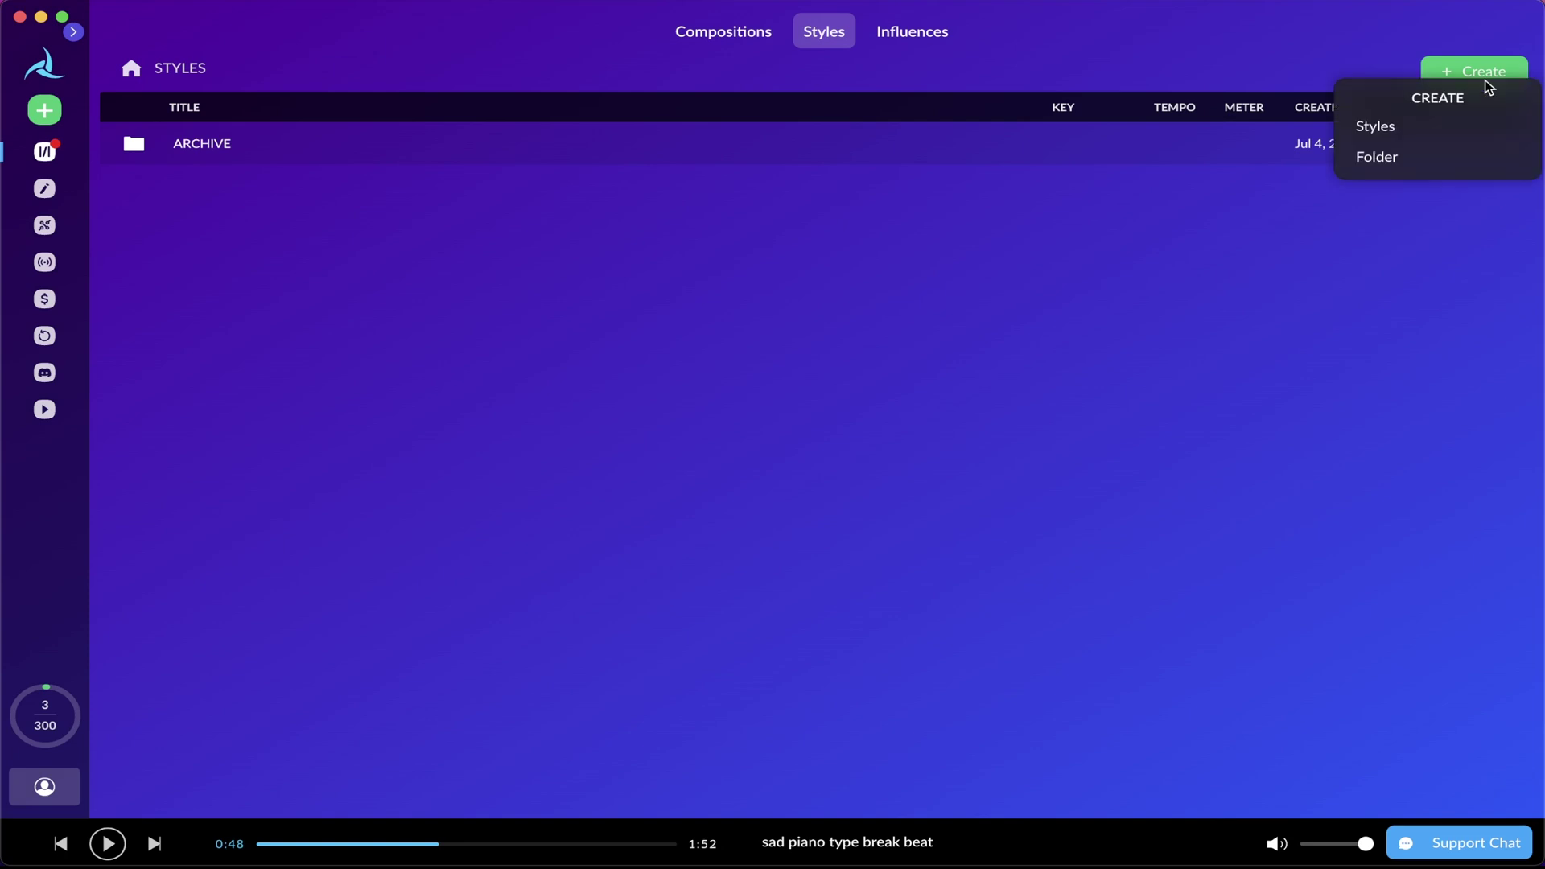
pyautogui.click(1438, 127)
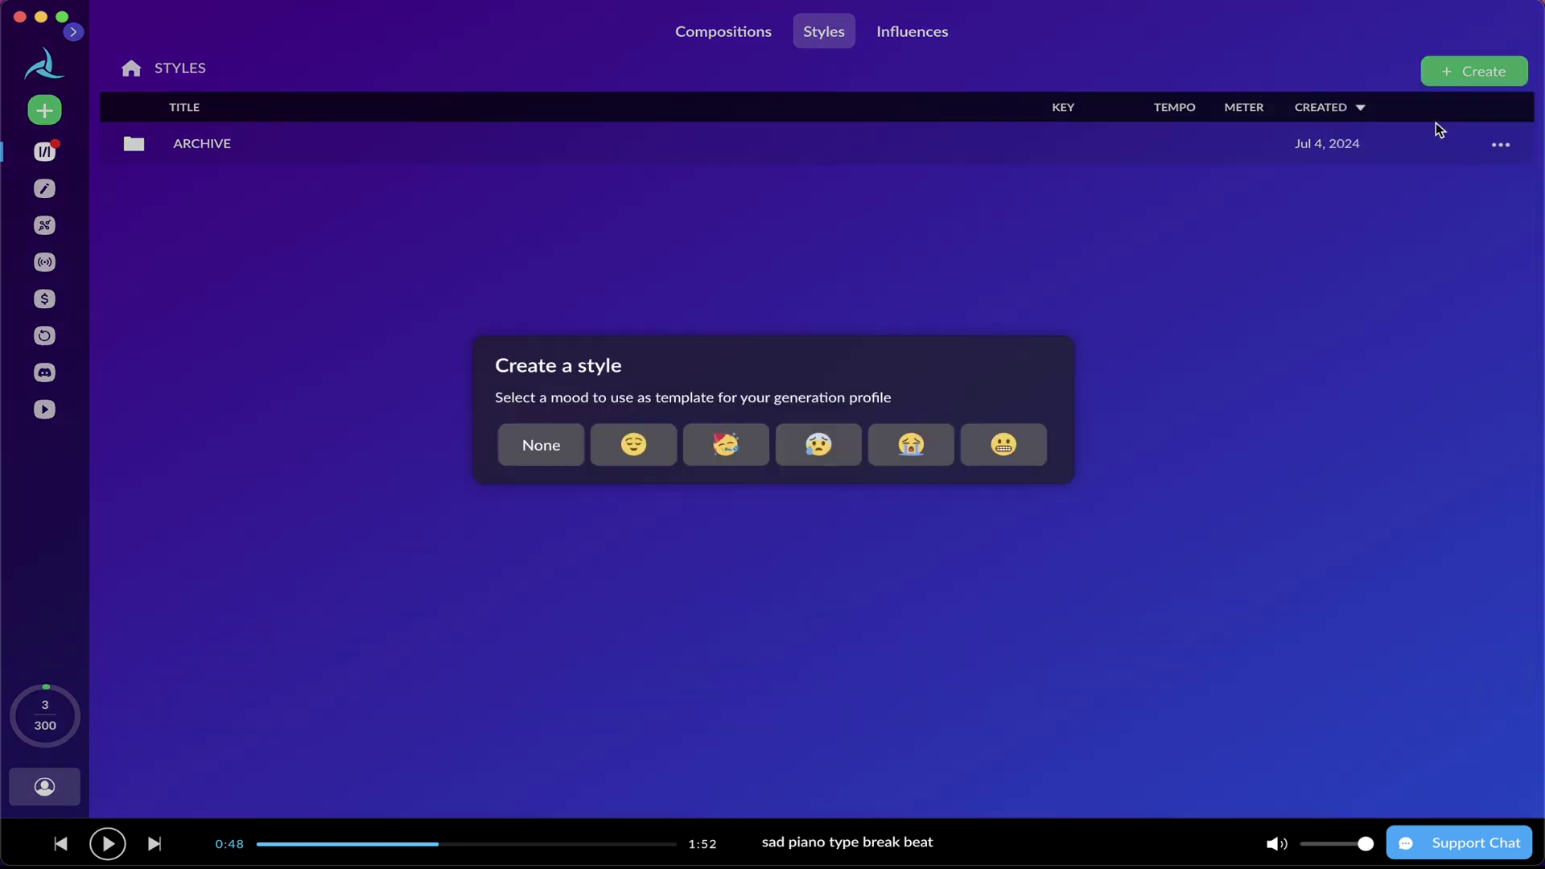
pyautogui.click(563, 451)
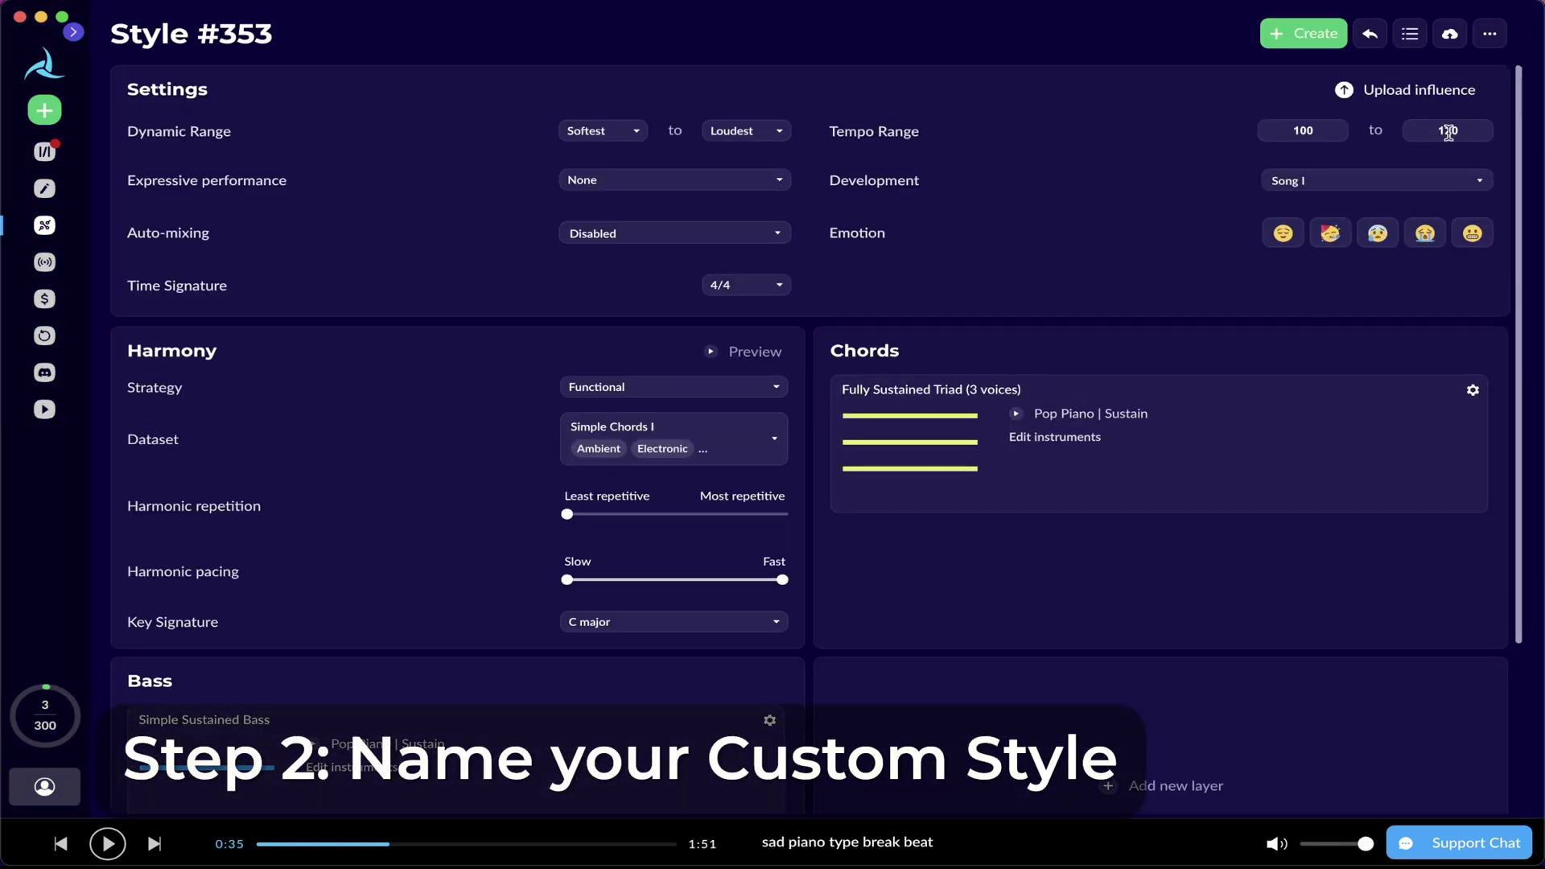
# Step: Rename Style #353 to 'sad piano type break beat'
pyautogui.click(1485, 47)
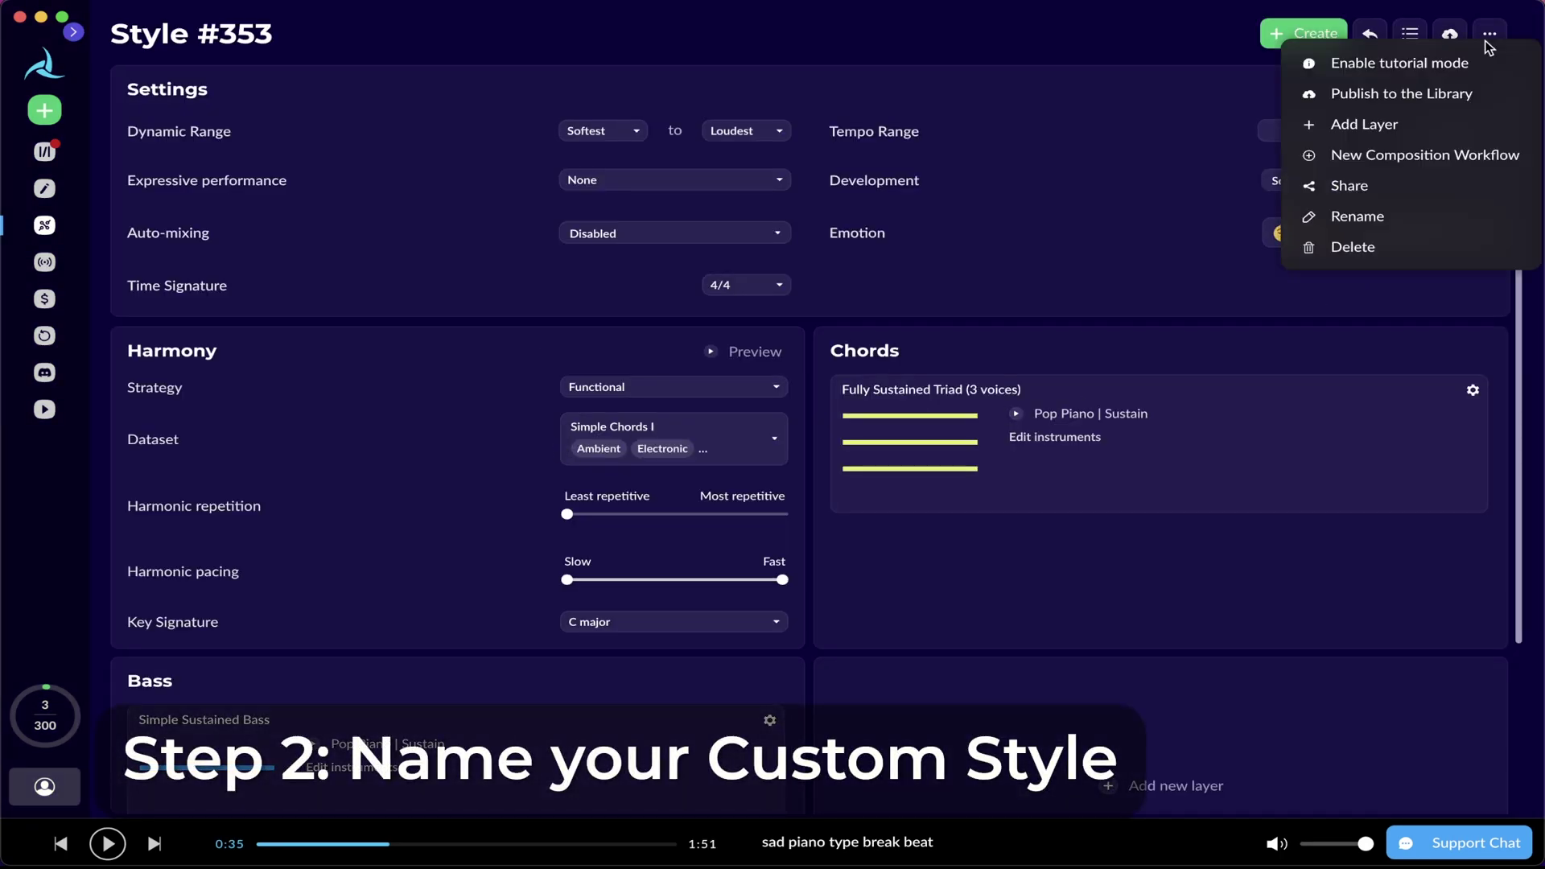
pyautogui.click(1360, 216)
pyautogui.tripleClick(745, 404)
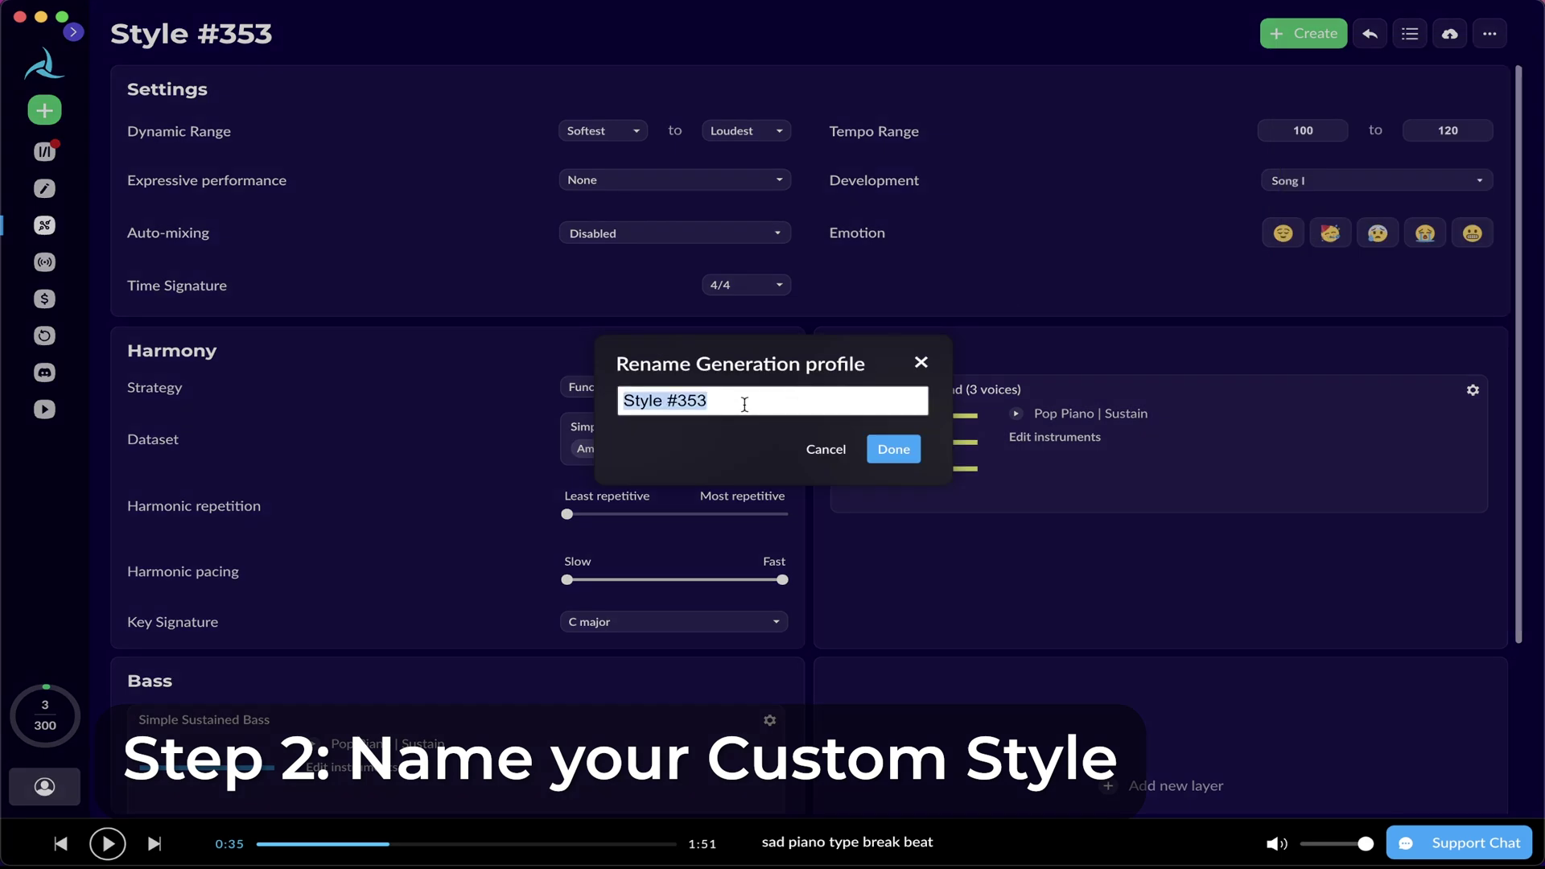
pyautogui.write('sad piano')
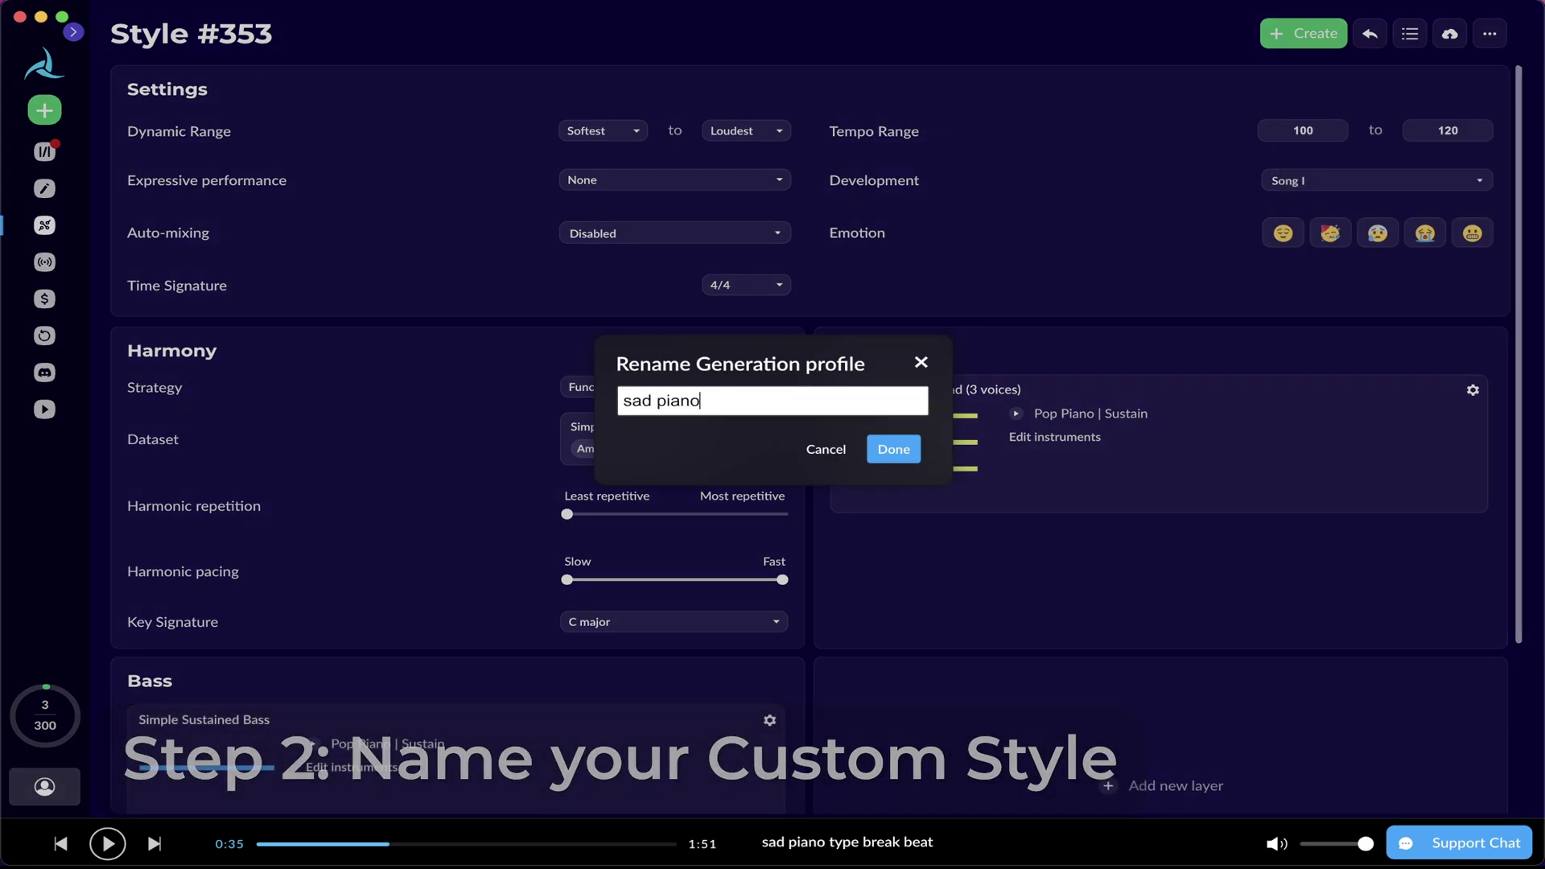
pyautogui.write(' type b')
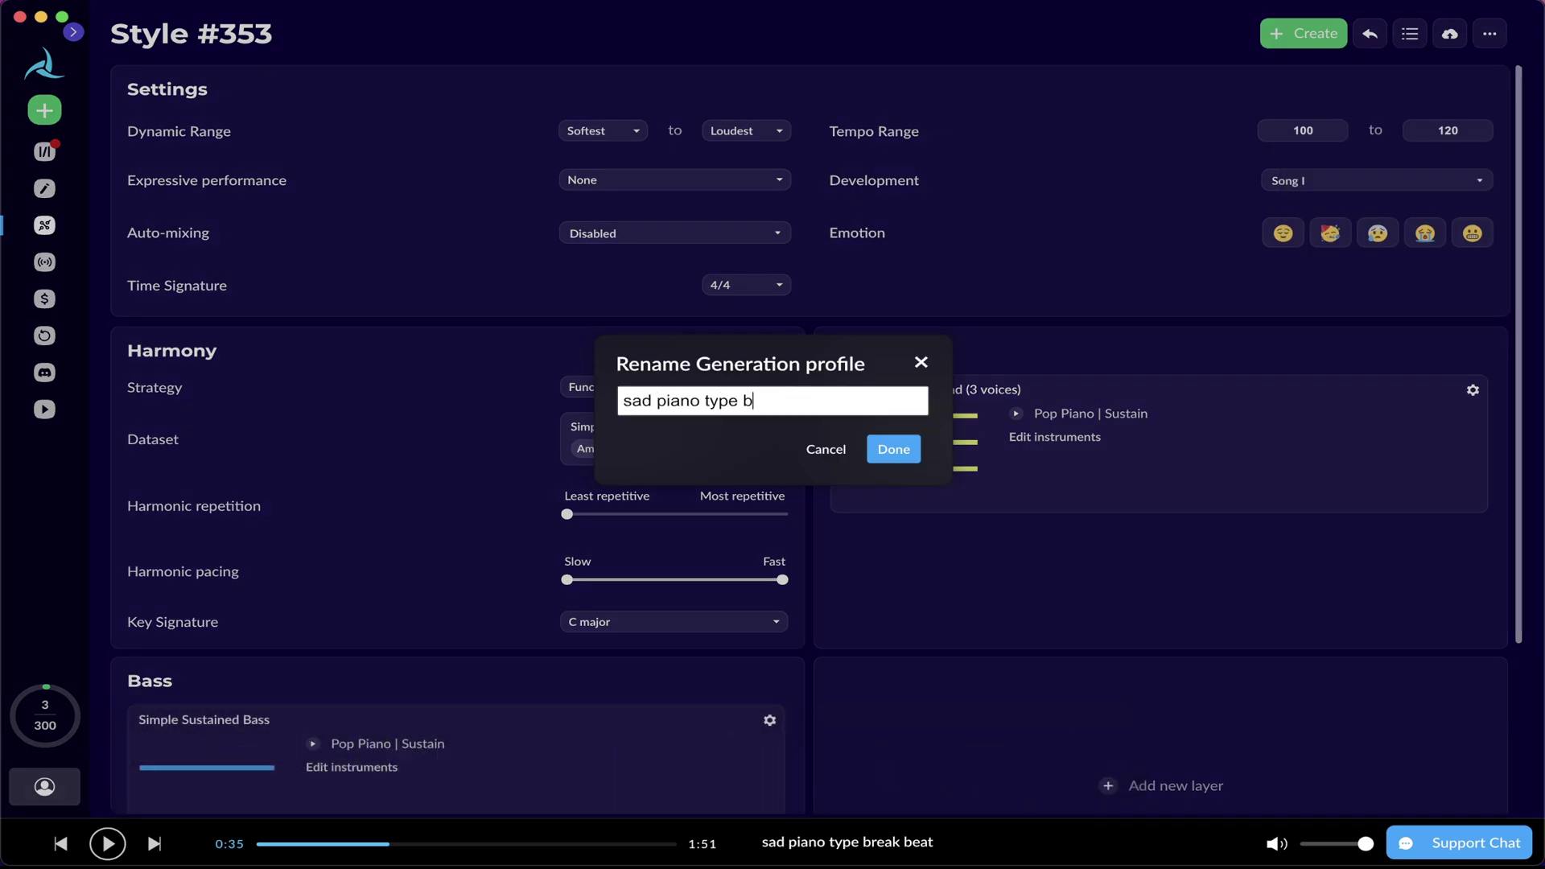
pyautogui.write('reak beat')
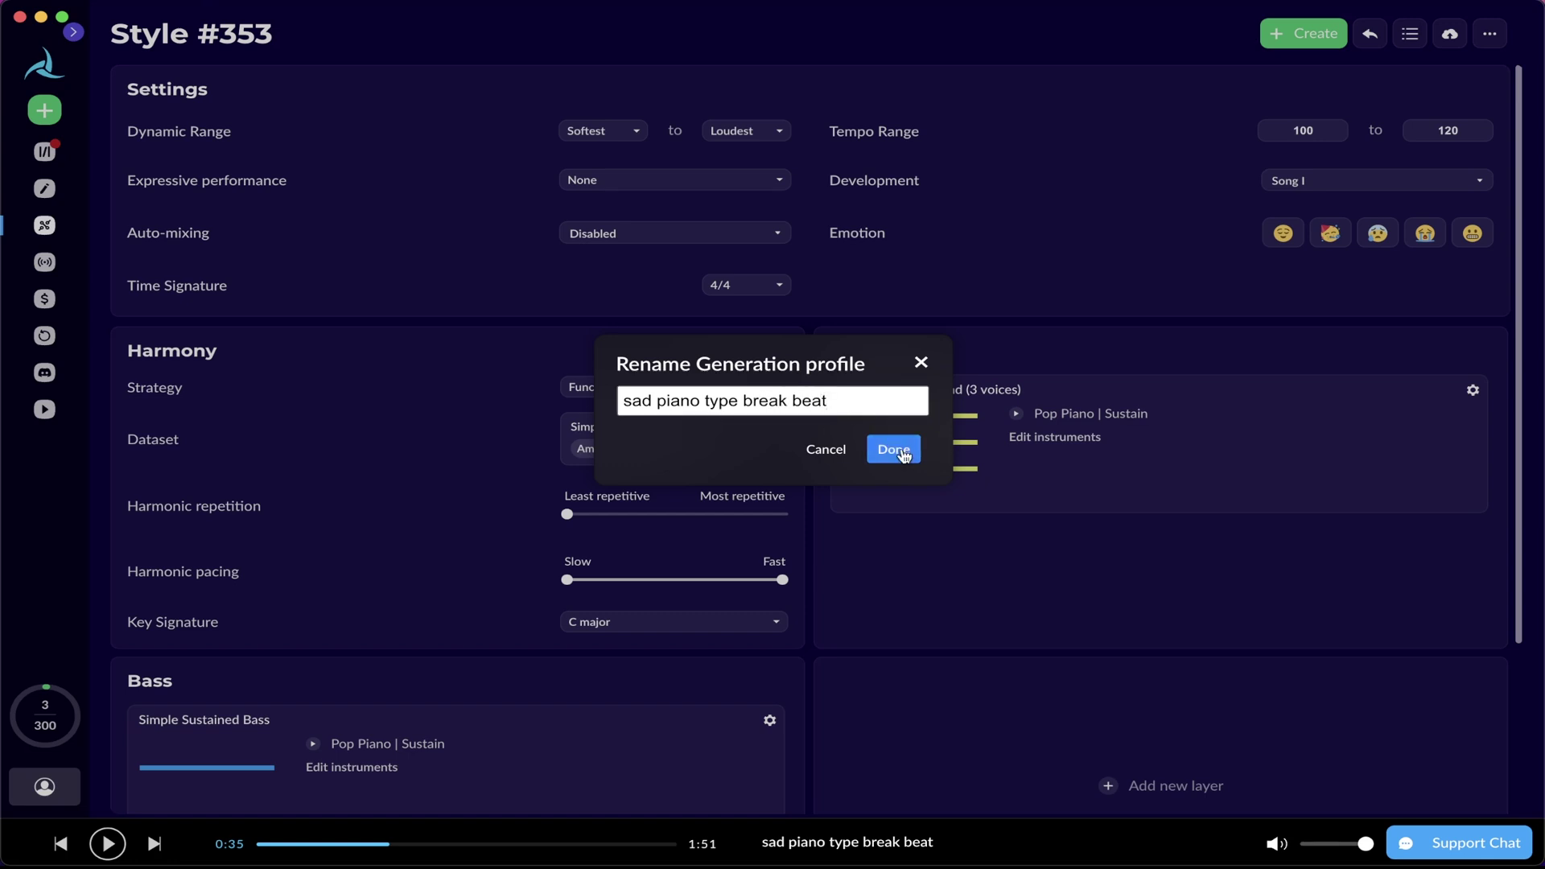
pyautogui.click(895, 450)
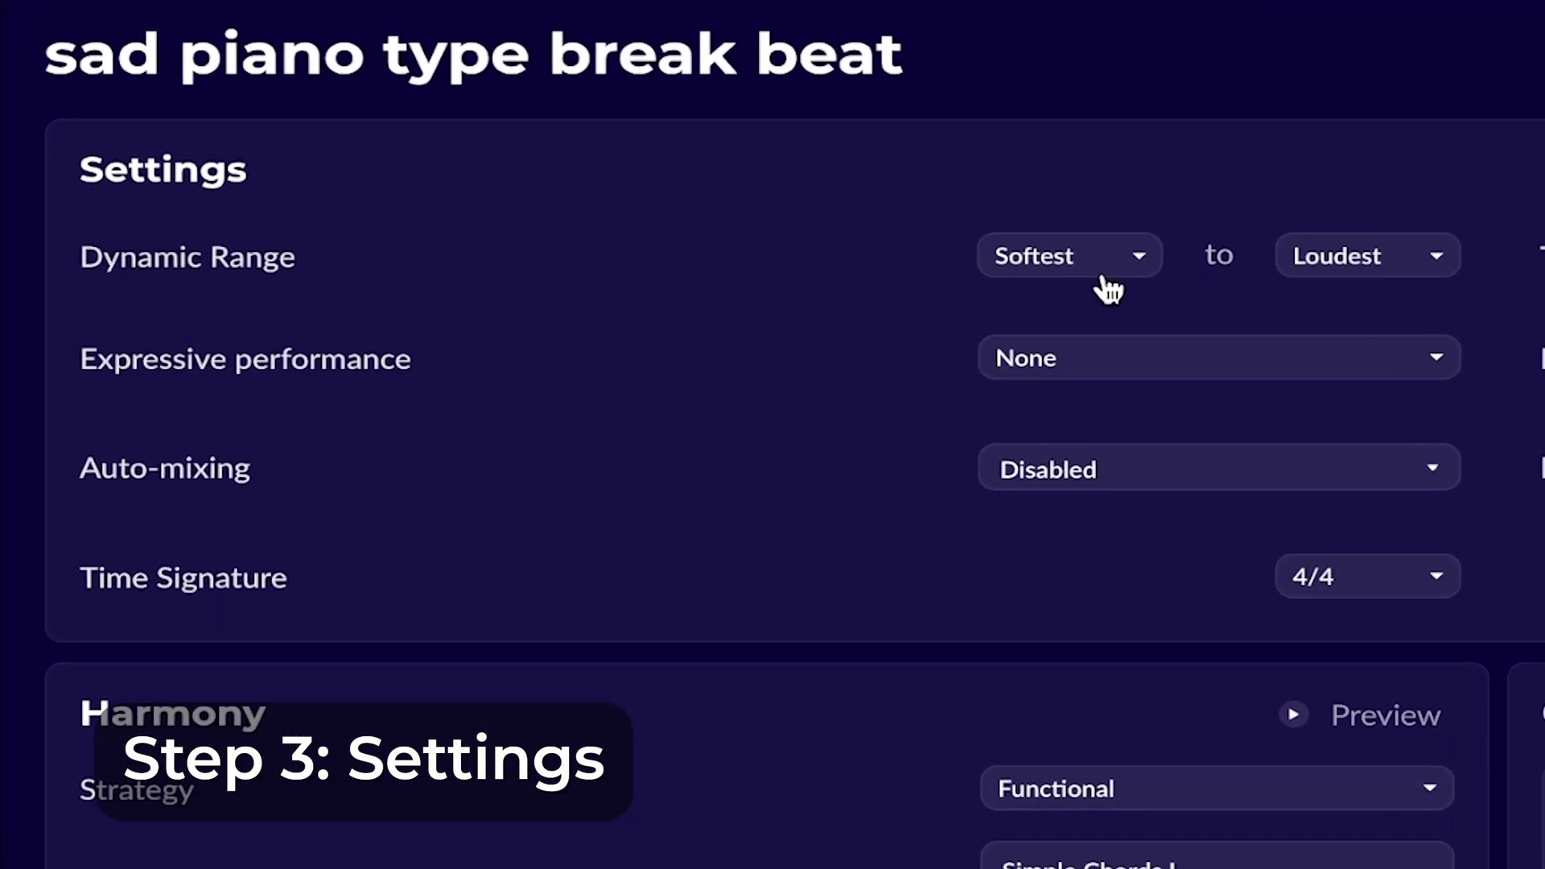
# Step: Keep Softest as the quietest dynamic level and set expressive performance to 'No tempo variations, humanized dynamics'
pyautogui.click(1108, 289)
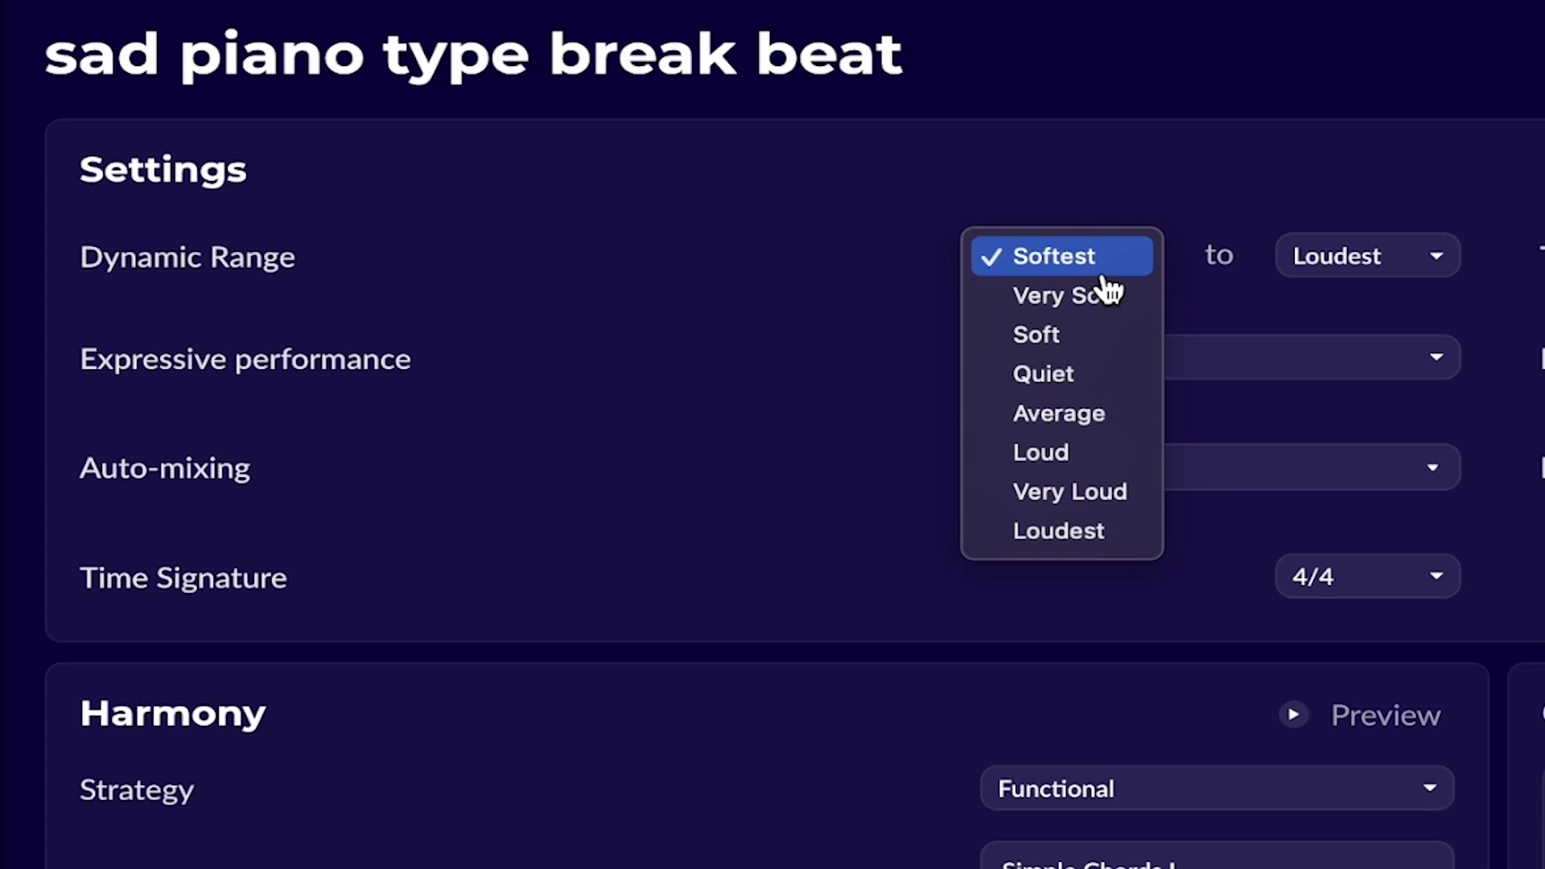
pyautogui.click(1435, 307)
pyautogui.click(1400, 366)
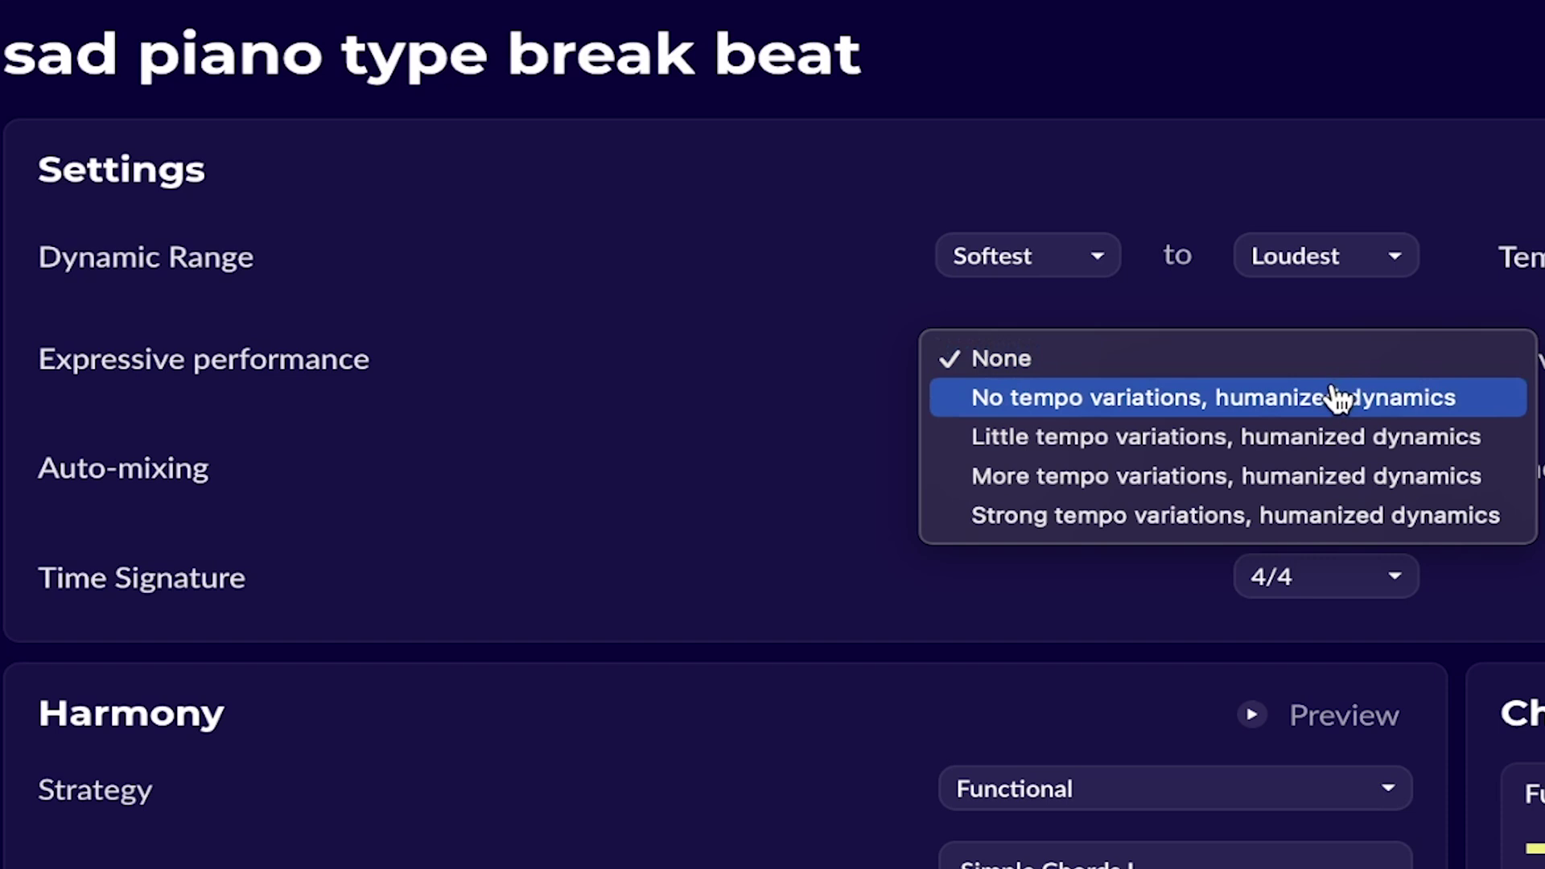
pyautogui.click(1338, 398)
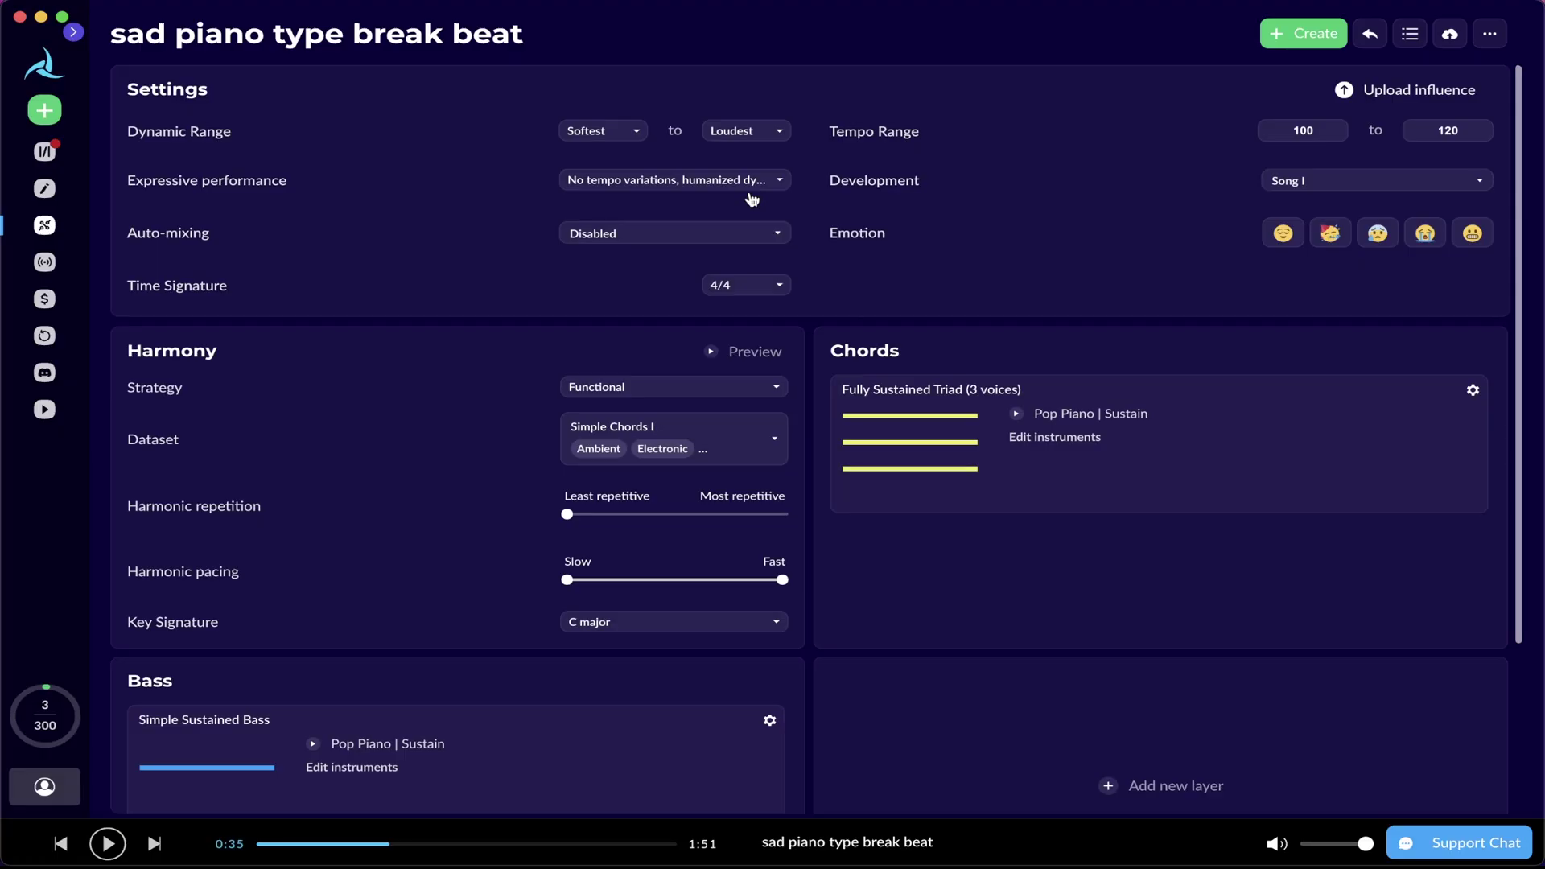
# Step: Add Simple Chords II–V plus 7th Chords II and III to the harmonic dataset
pyautogui.scroll(-1, 708, 371)
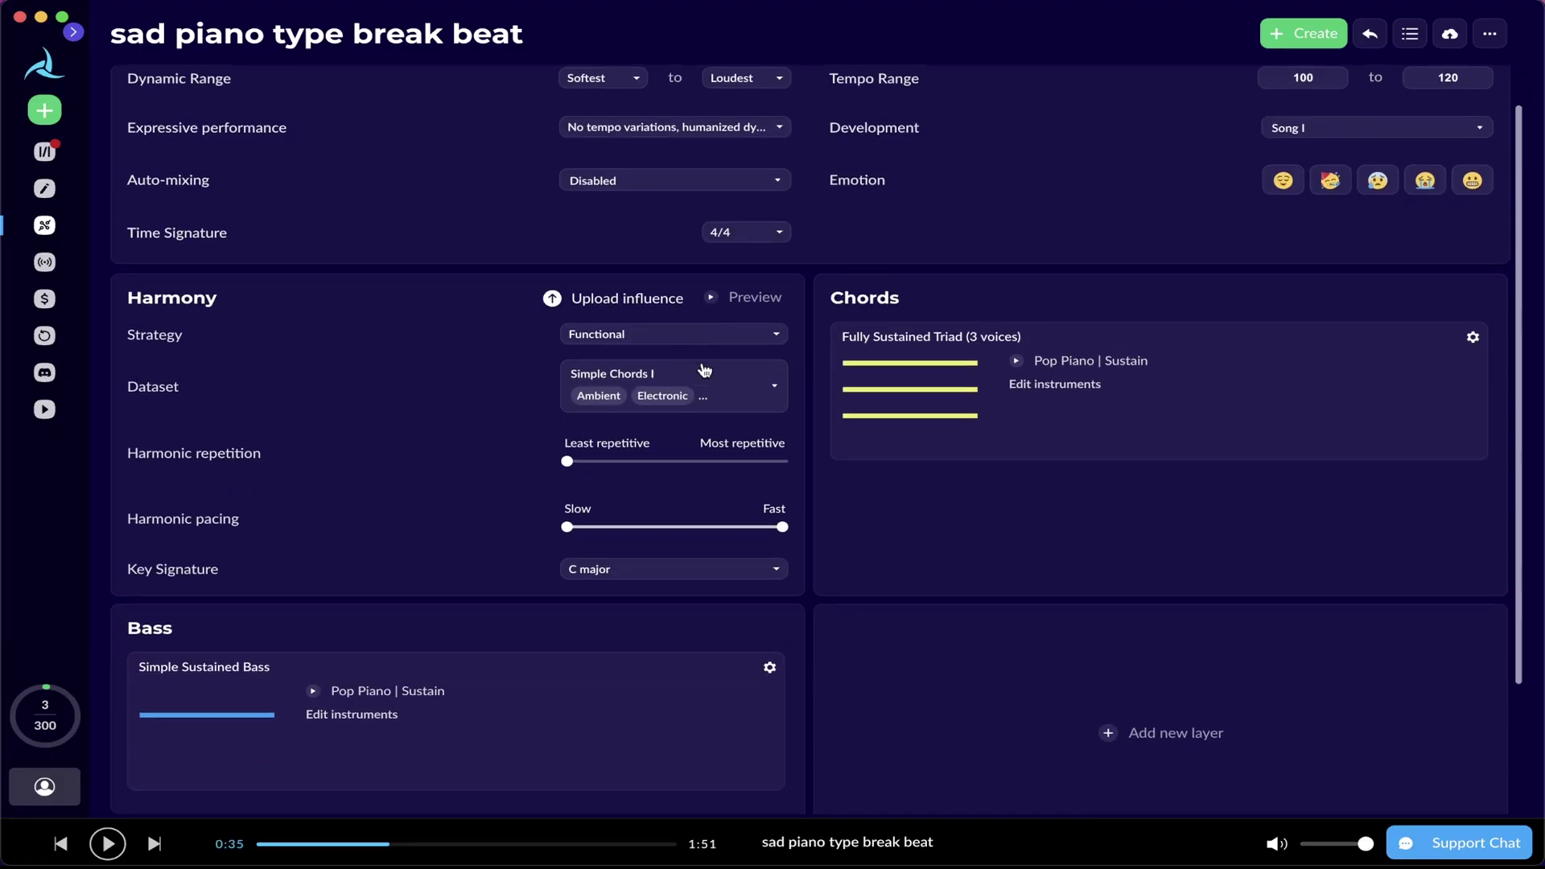
pyautogui.click(721, 392)
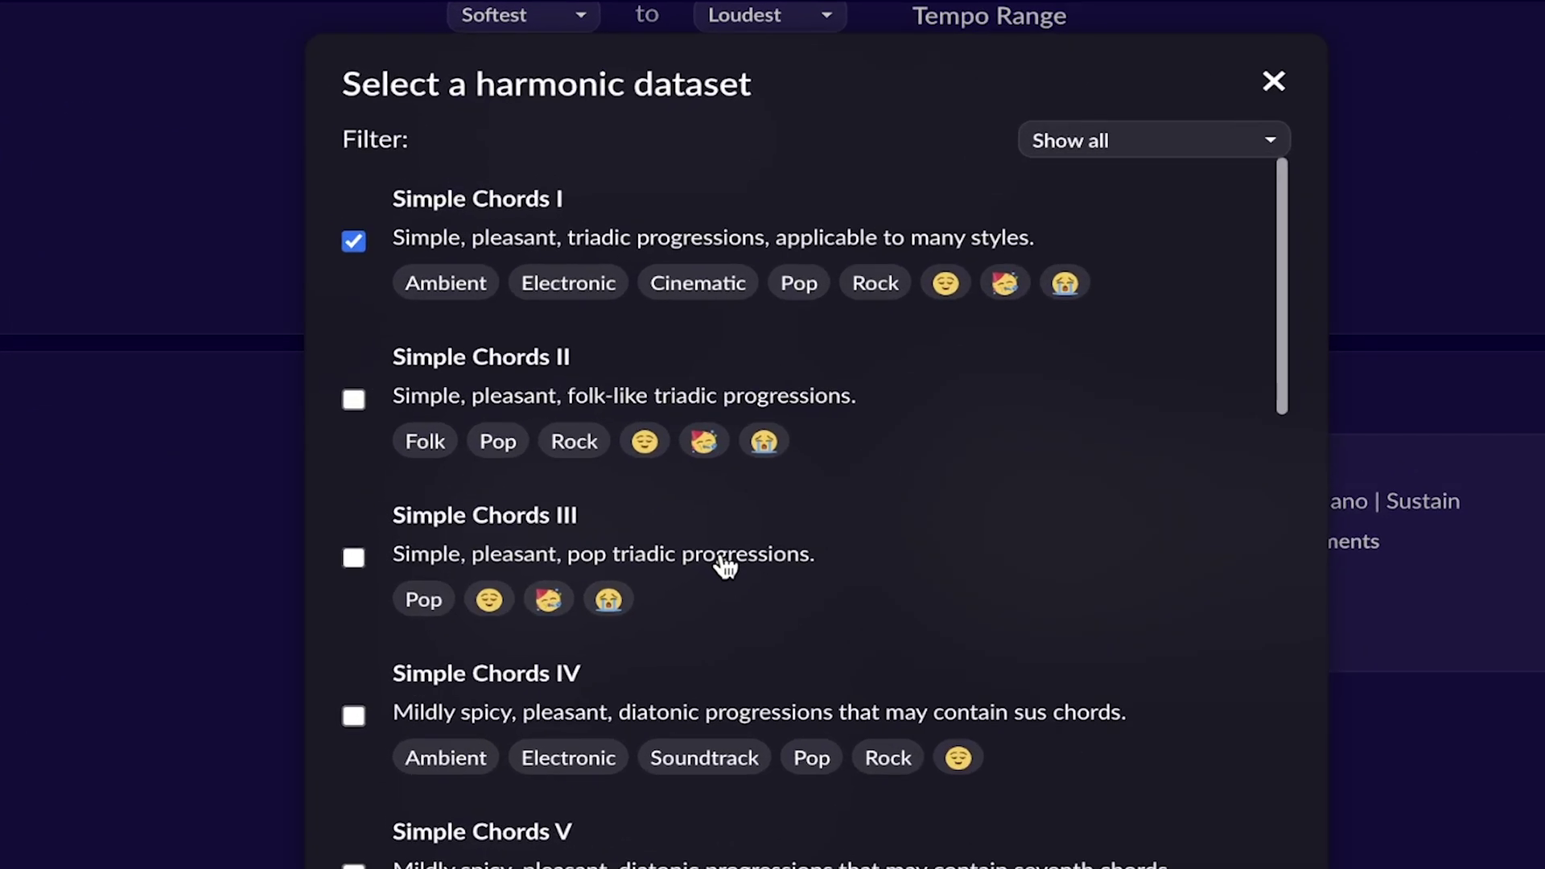
pyautogui.click(593, 402)
pyautogui.click(611, 563)
pyautogui.click(613, 704)
pyautogui.scroll(-3, 593, 658)
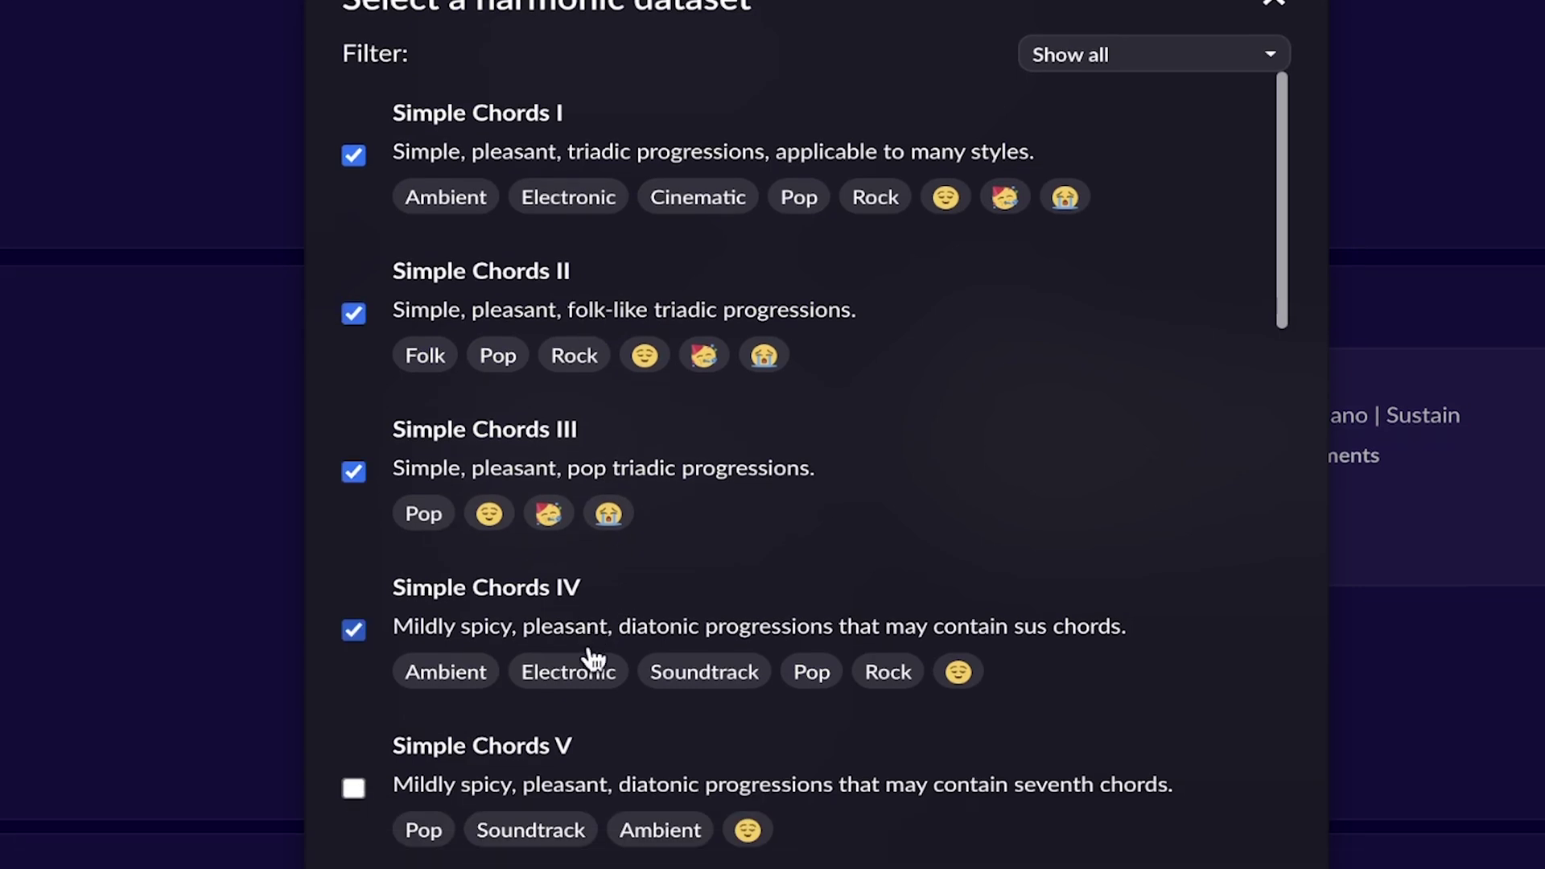
pyautogui.click(528, 624)
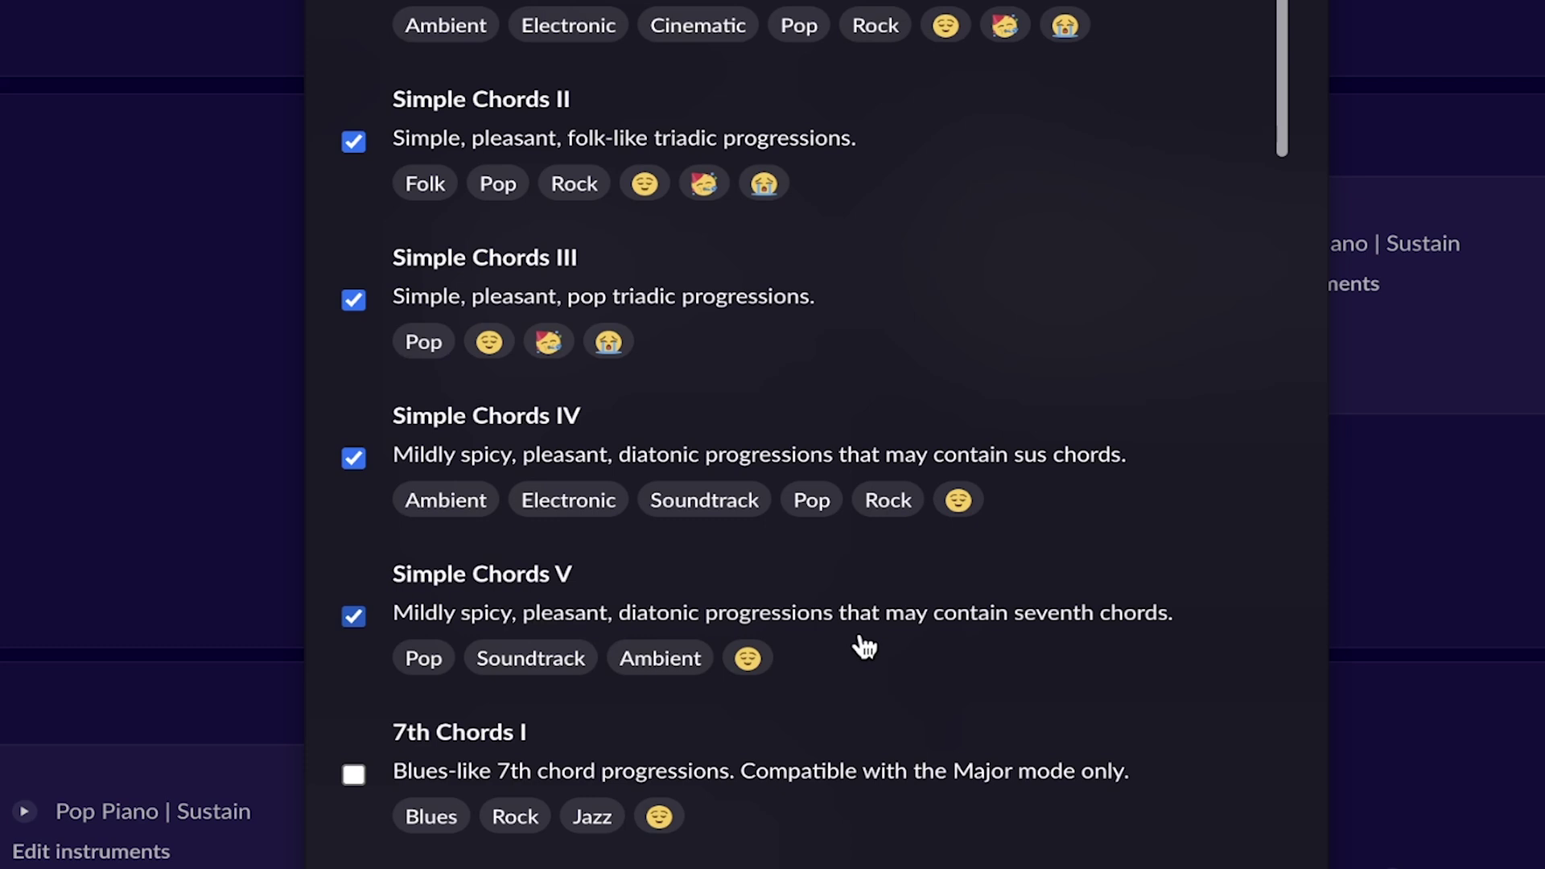
pyautogui.scroll(-5, 863, 645)
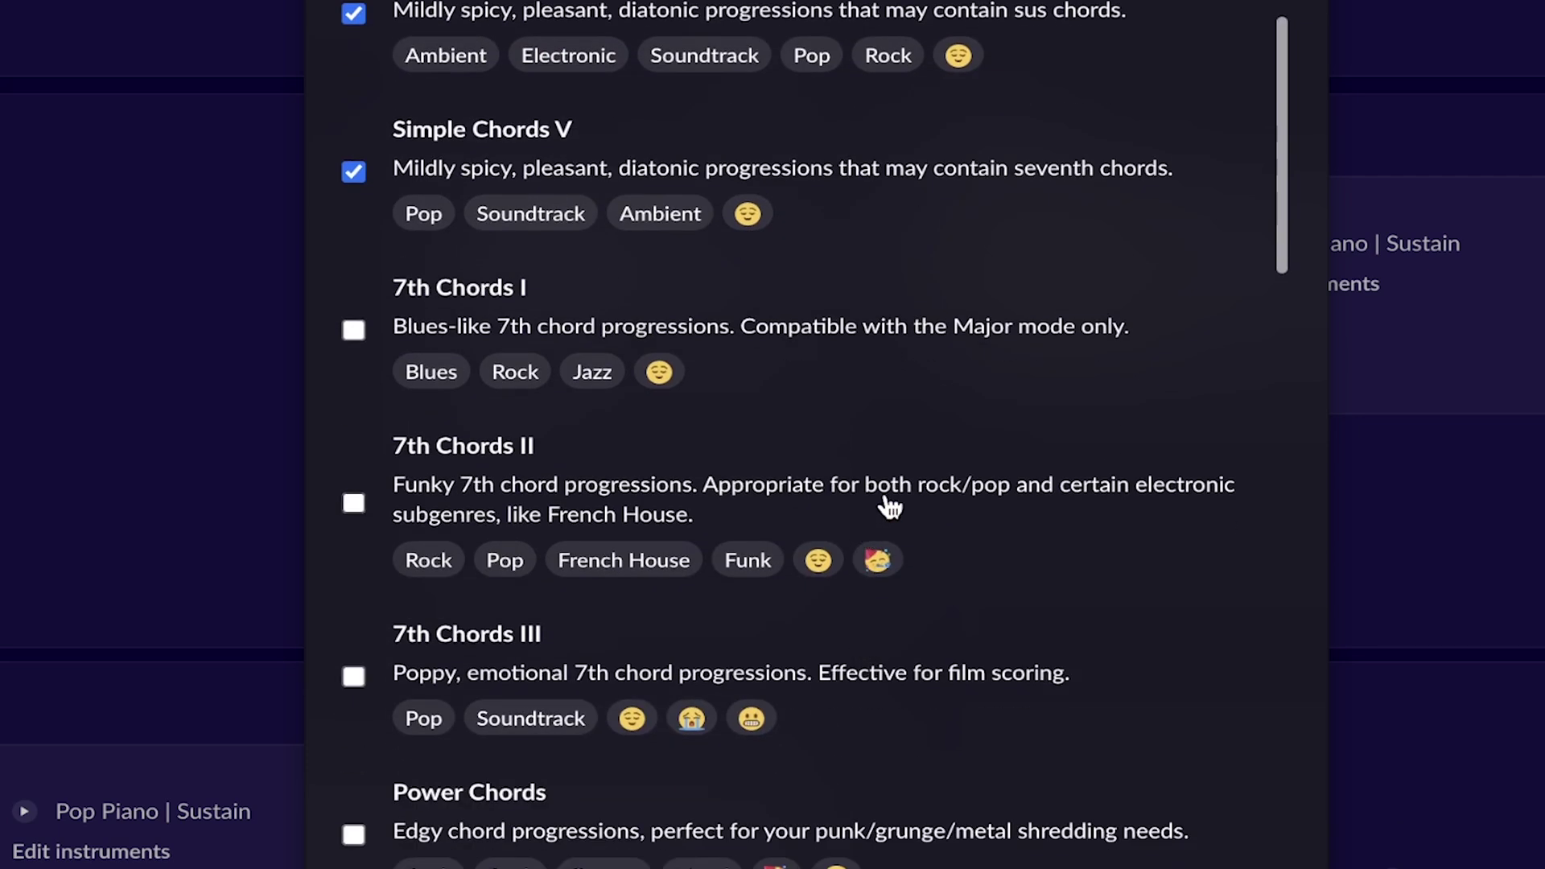
pyautogui.click(881, 499)
pyautogui.click(838, 684)
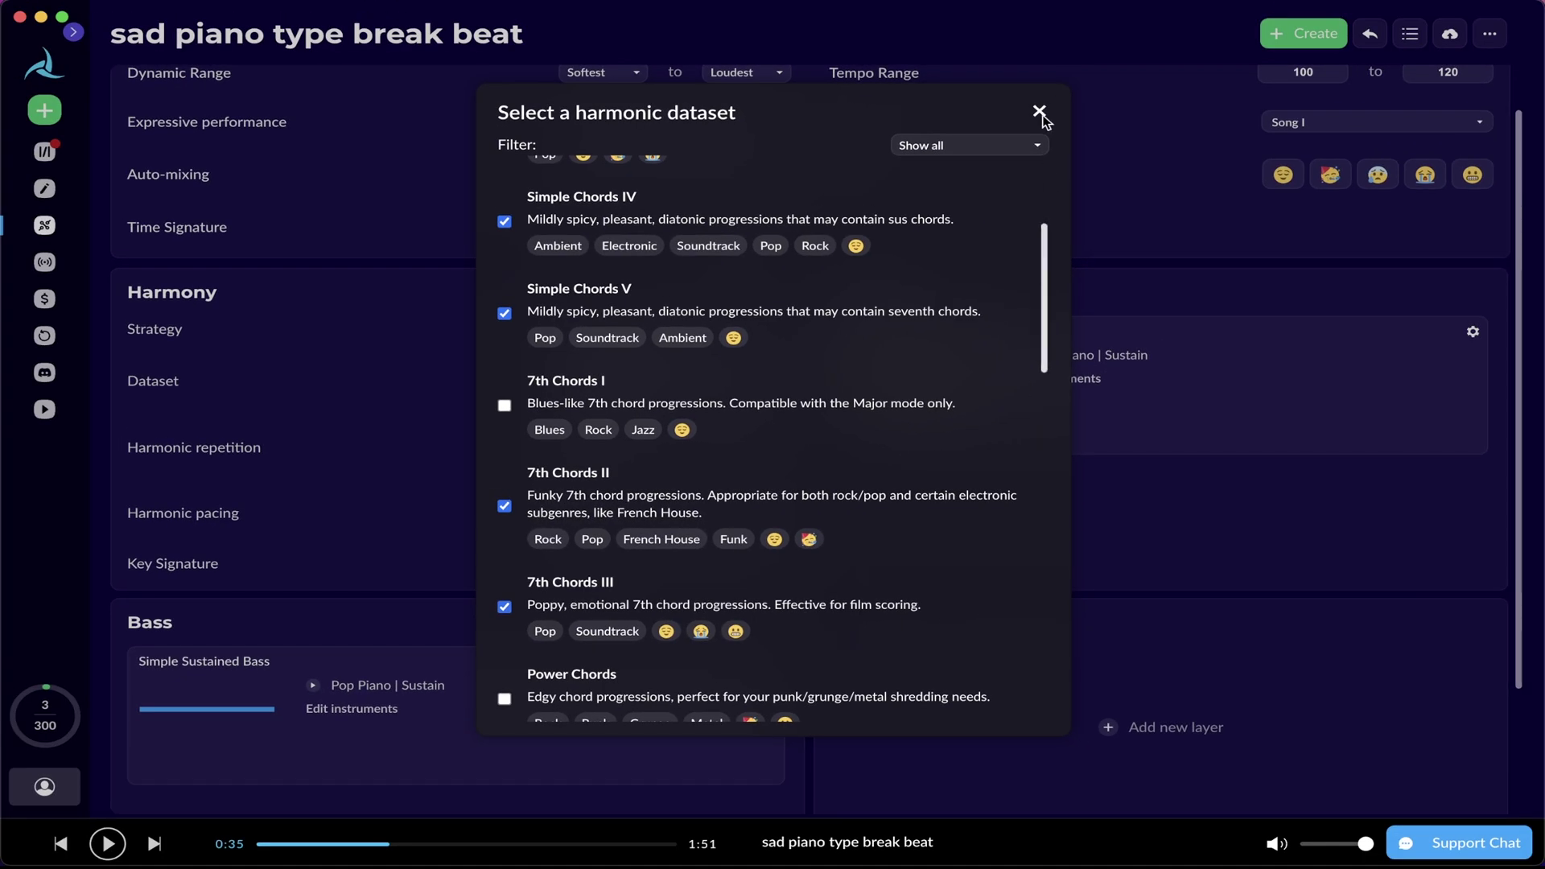
pyautogui.click(1039, 112)
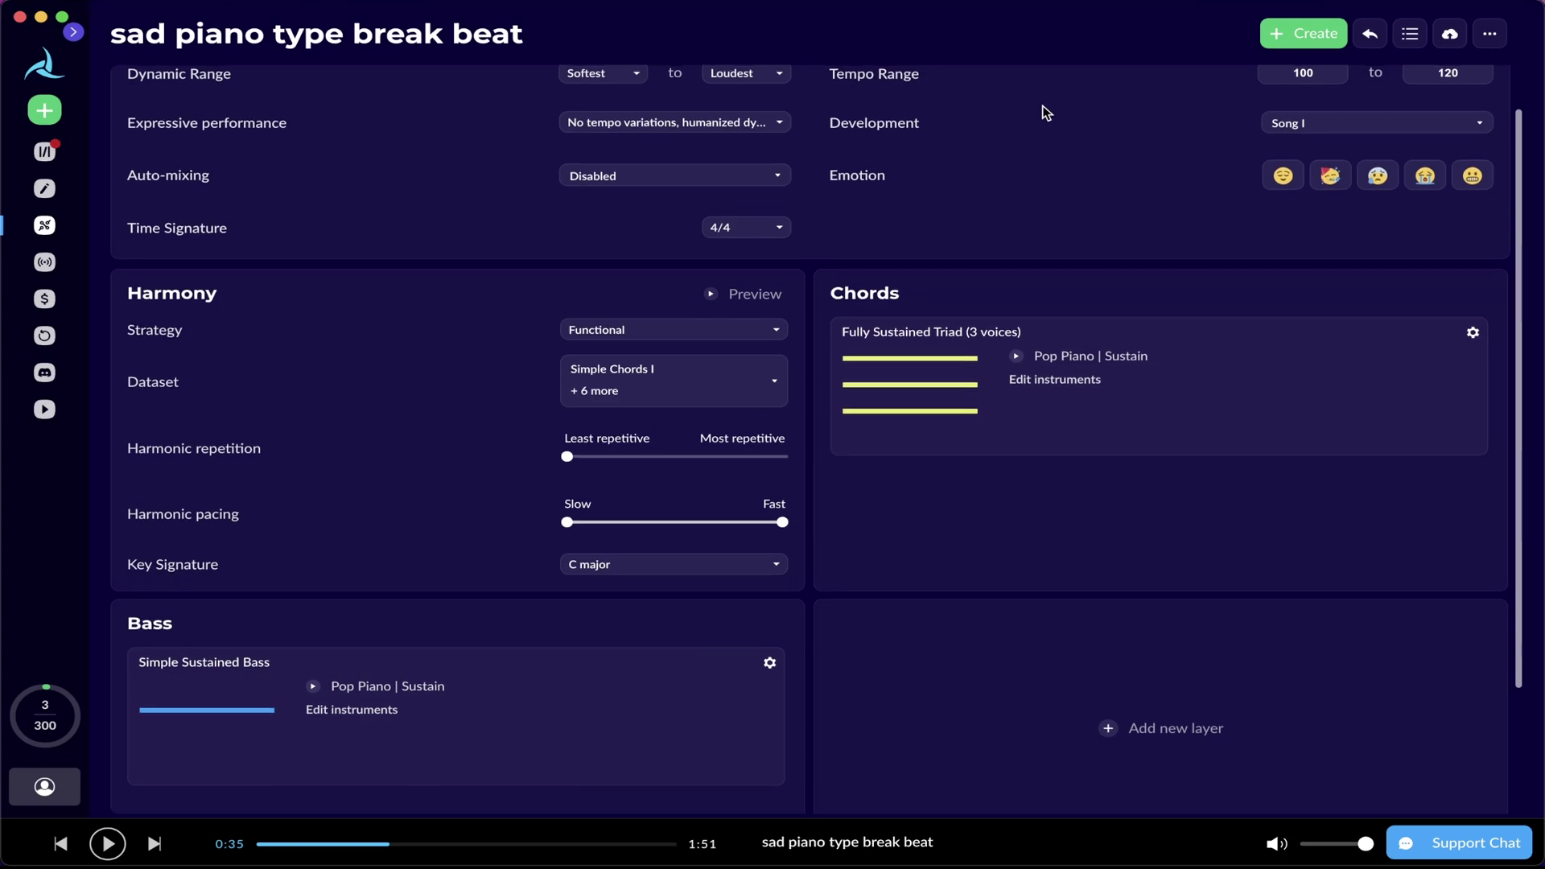
# Step: Set the style's tempo range to 130–150
pyautogui.scroll(1, 1043, 111)
pyautogui.doubleClick(1308, 133)
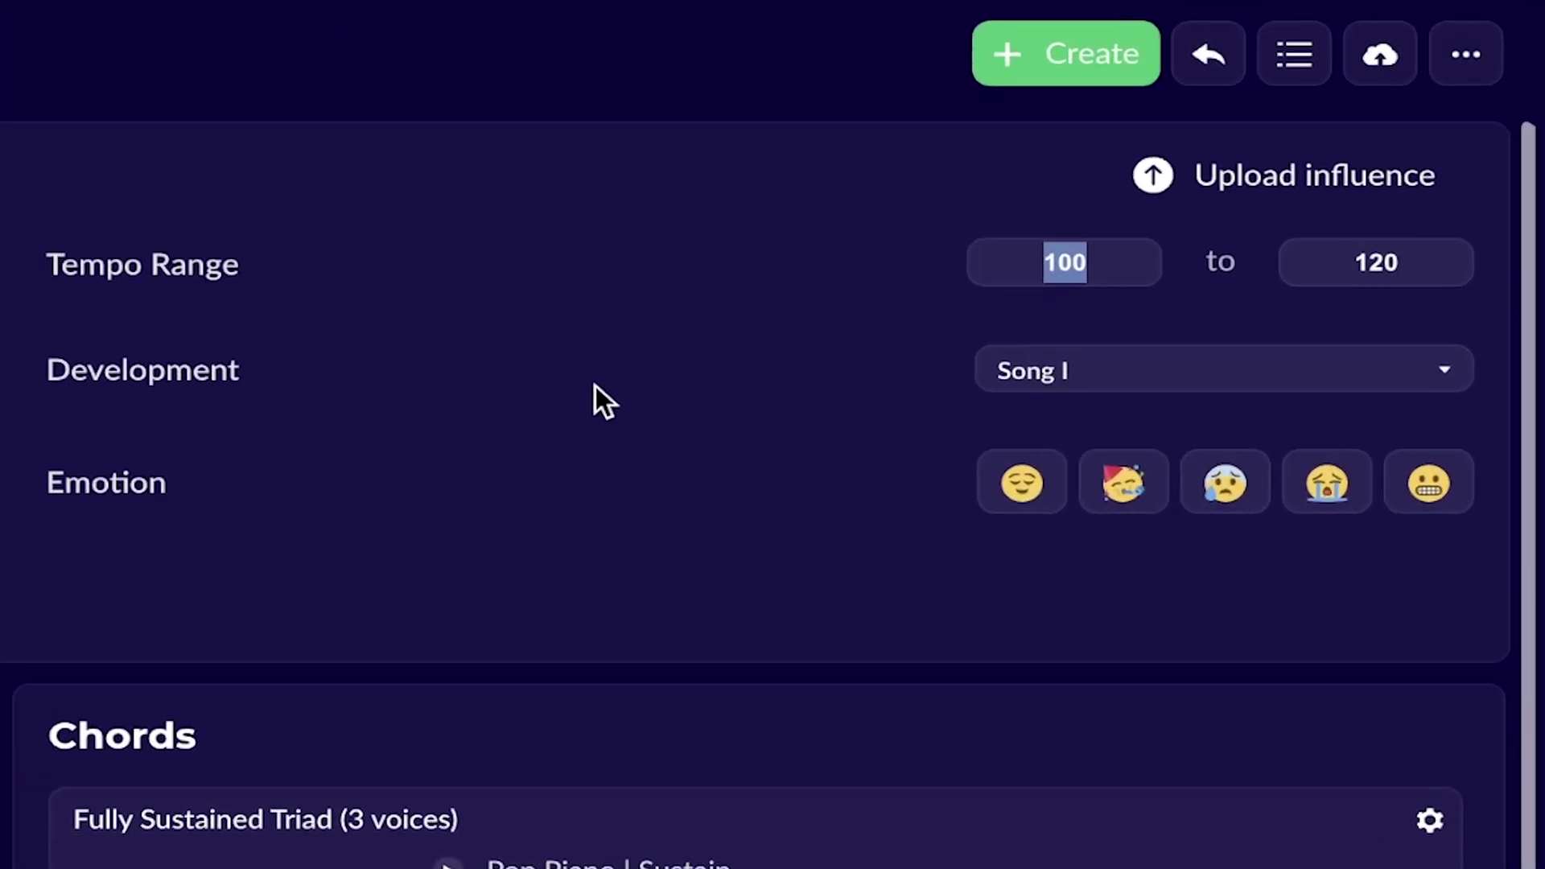
pyautogui.write('130')
pyautogui.press('Tab')
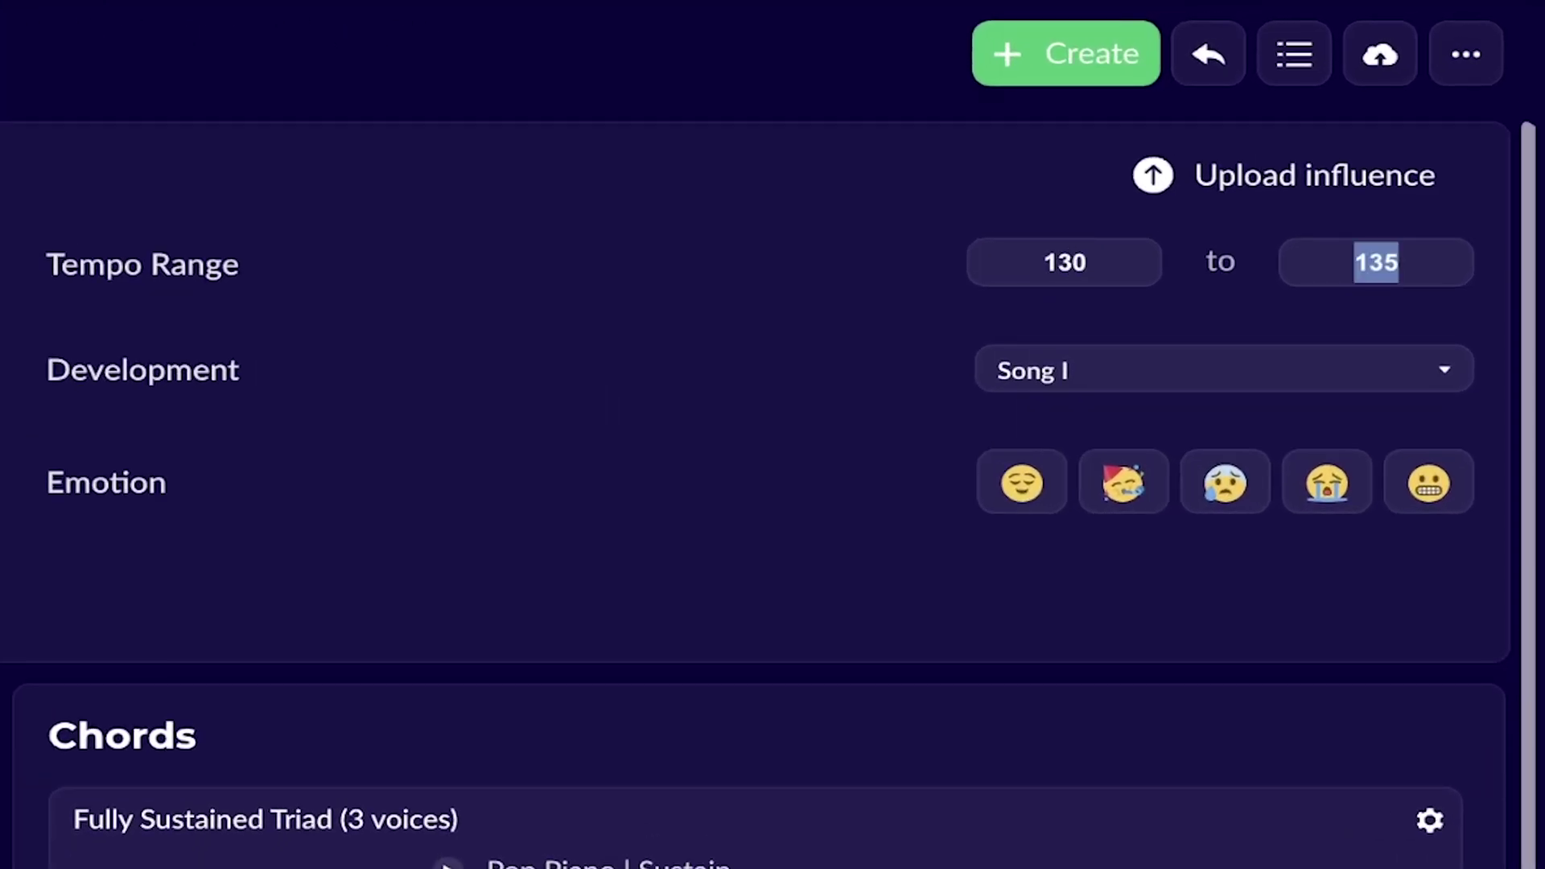
pyautogui.write('150')
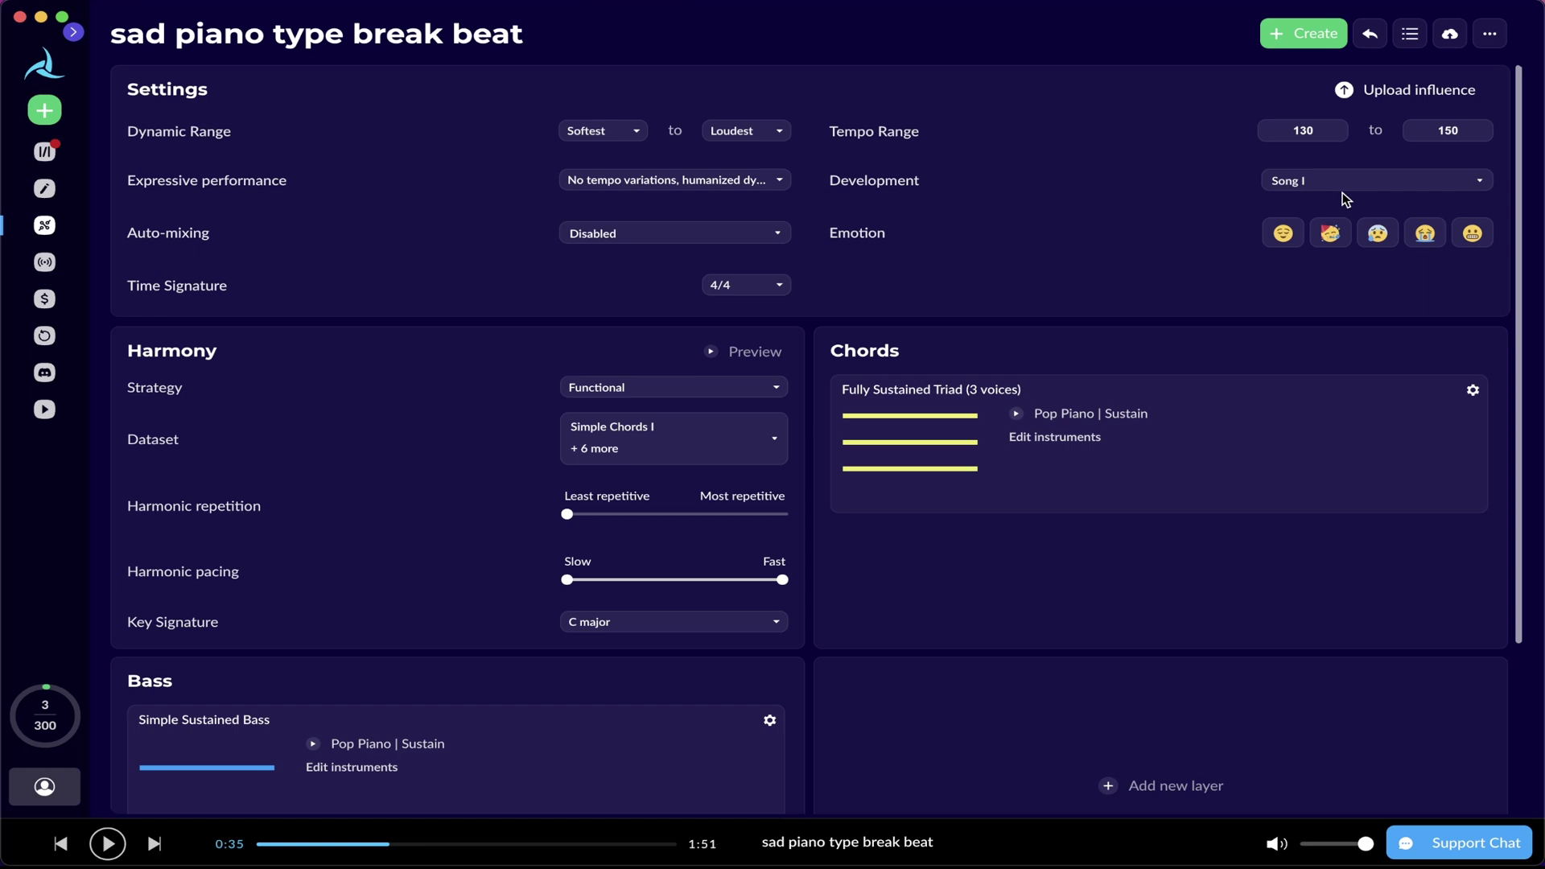
# Step: Replace Song I development with Electronic Song I, Electronic Song II, Deep House I and Deep House II
pyautogui.click(1335, 189)
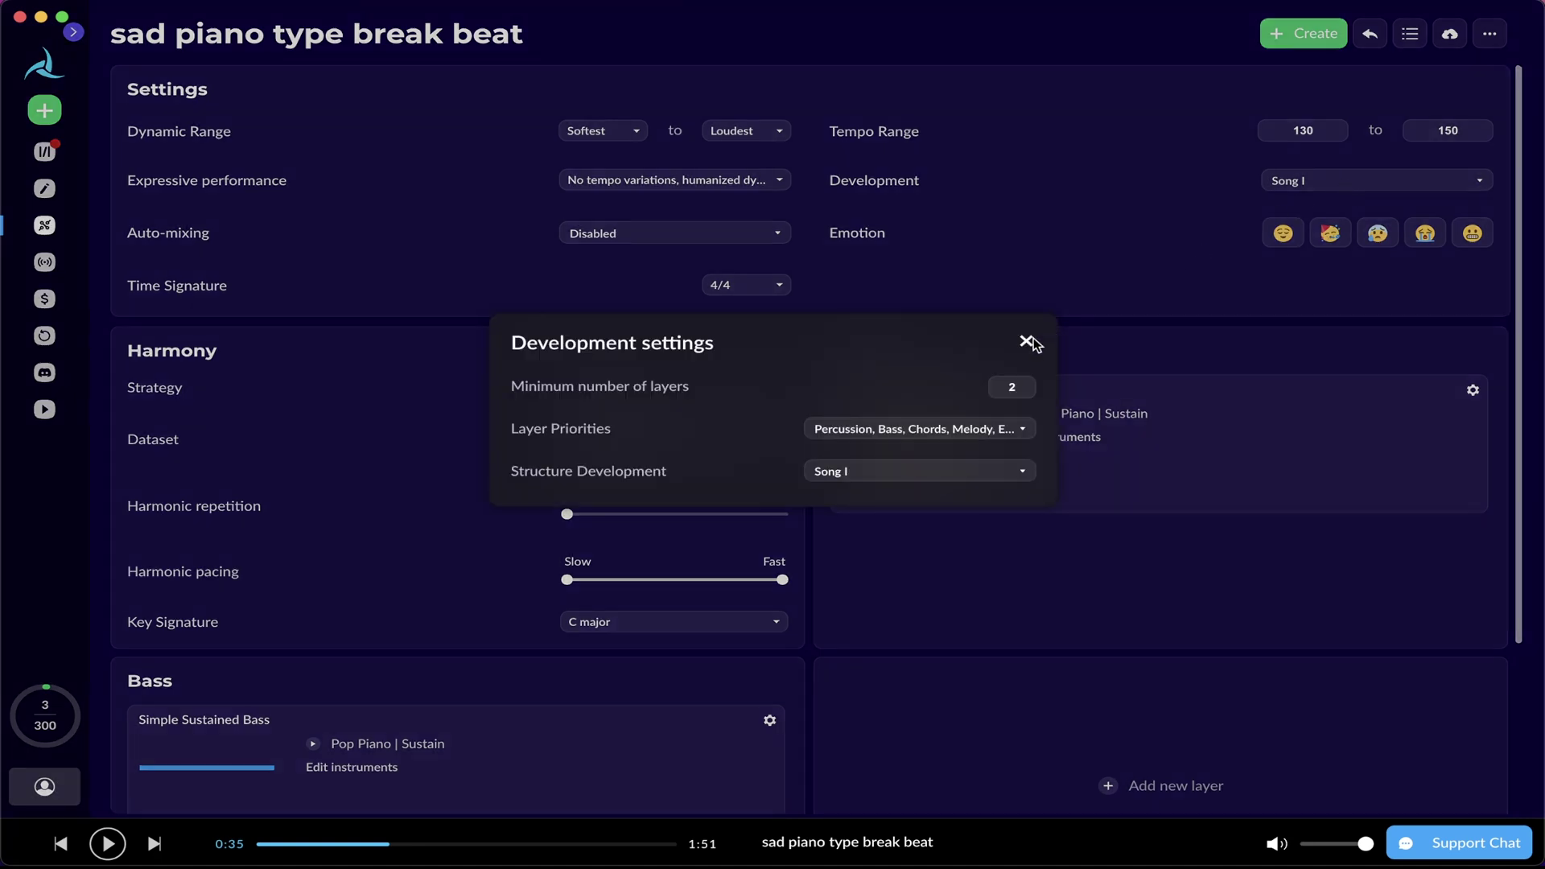
pyautogui.click(886, 473)
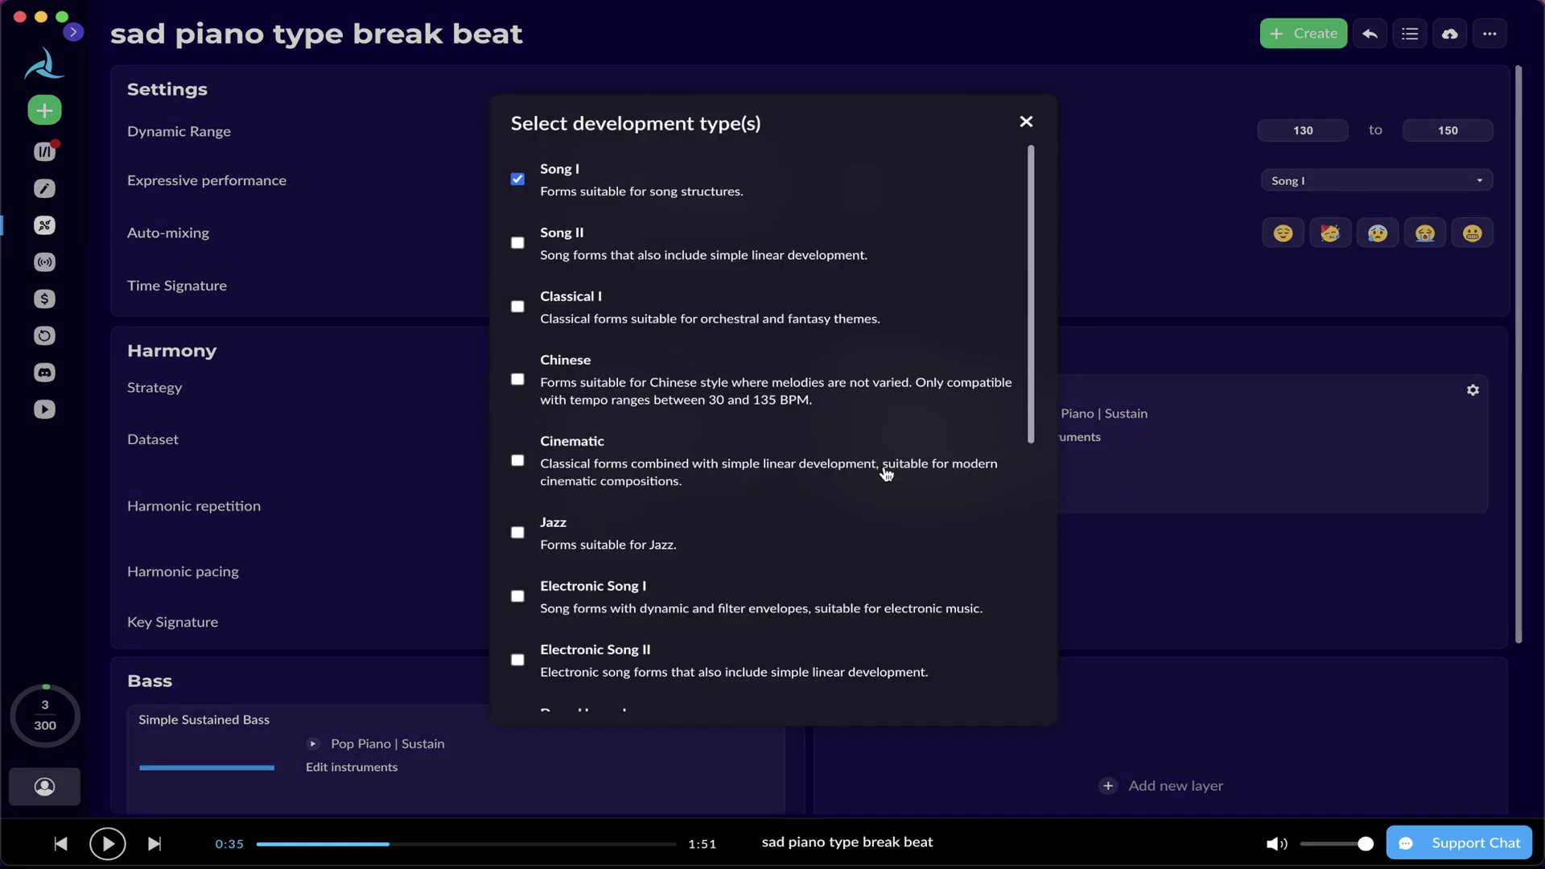
pyautogui.click(676, 201)
pyautogui.scroll(-3, 689, 448)
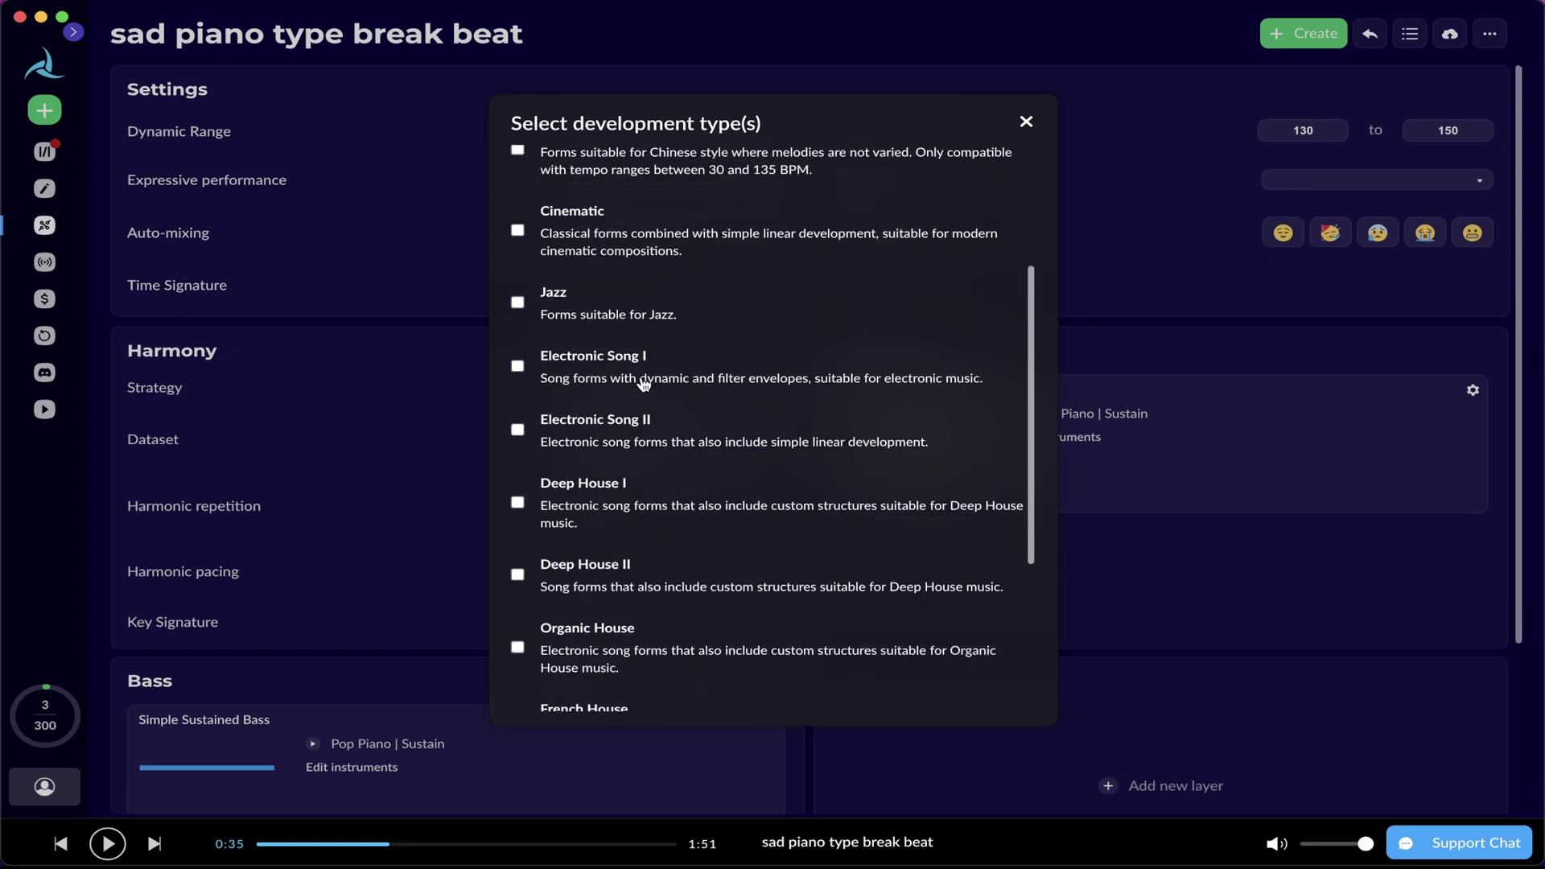
pyautogui.click(645, 385)
pyautogui.click(636, 450)
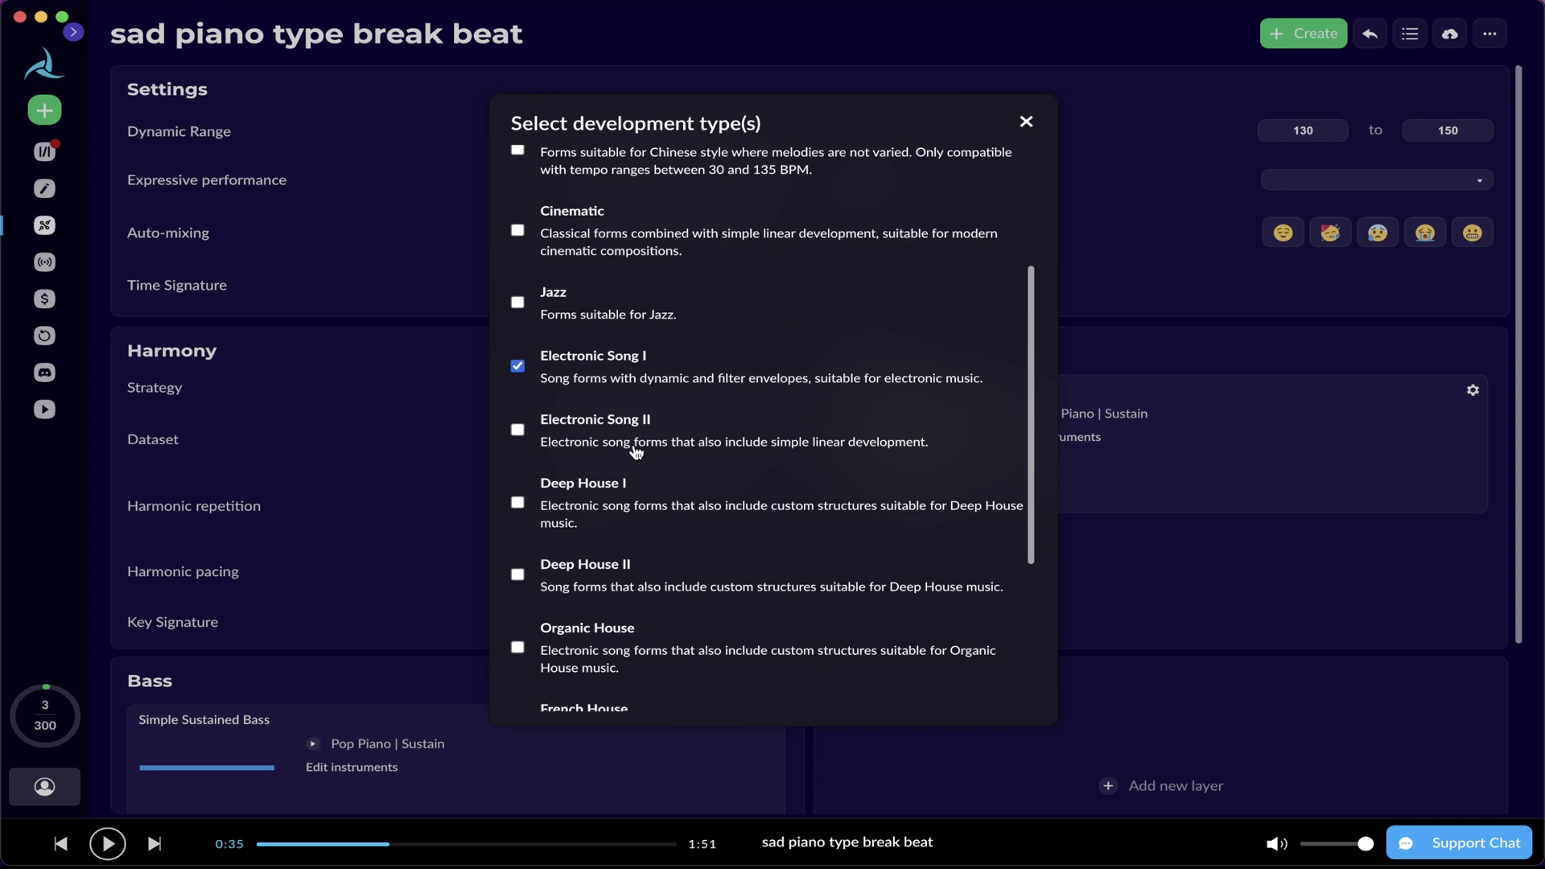
pyautogui.click(626, 504)
pyautogui.click(616, 589)
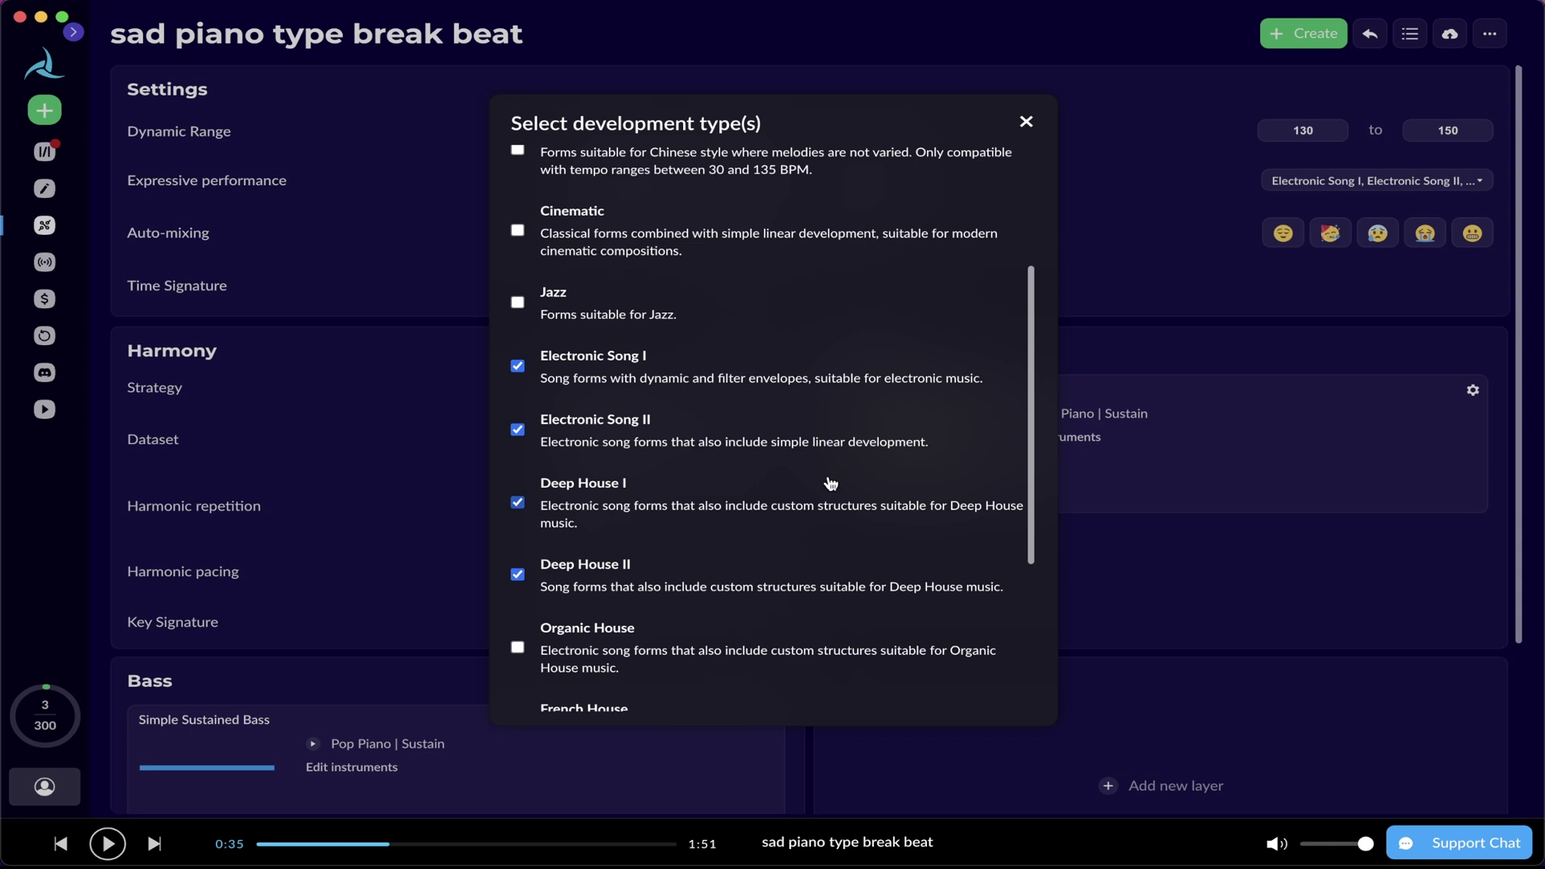
# Step: Swap the Chords layer's Pop Piano | Sustain for Keyboards > Cinematic Piano | Atmospheric
pyautogui.click(1026, 122)
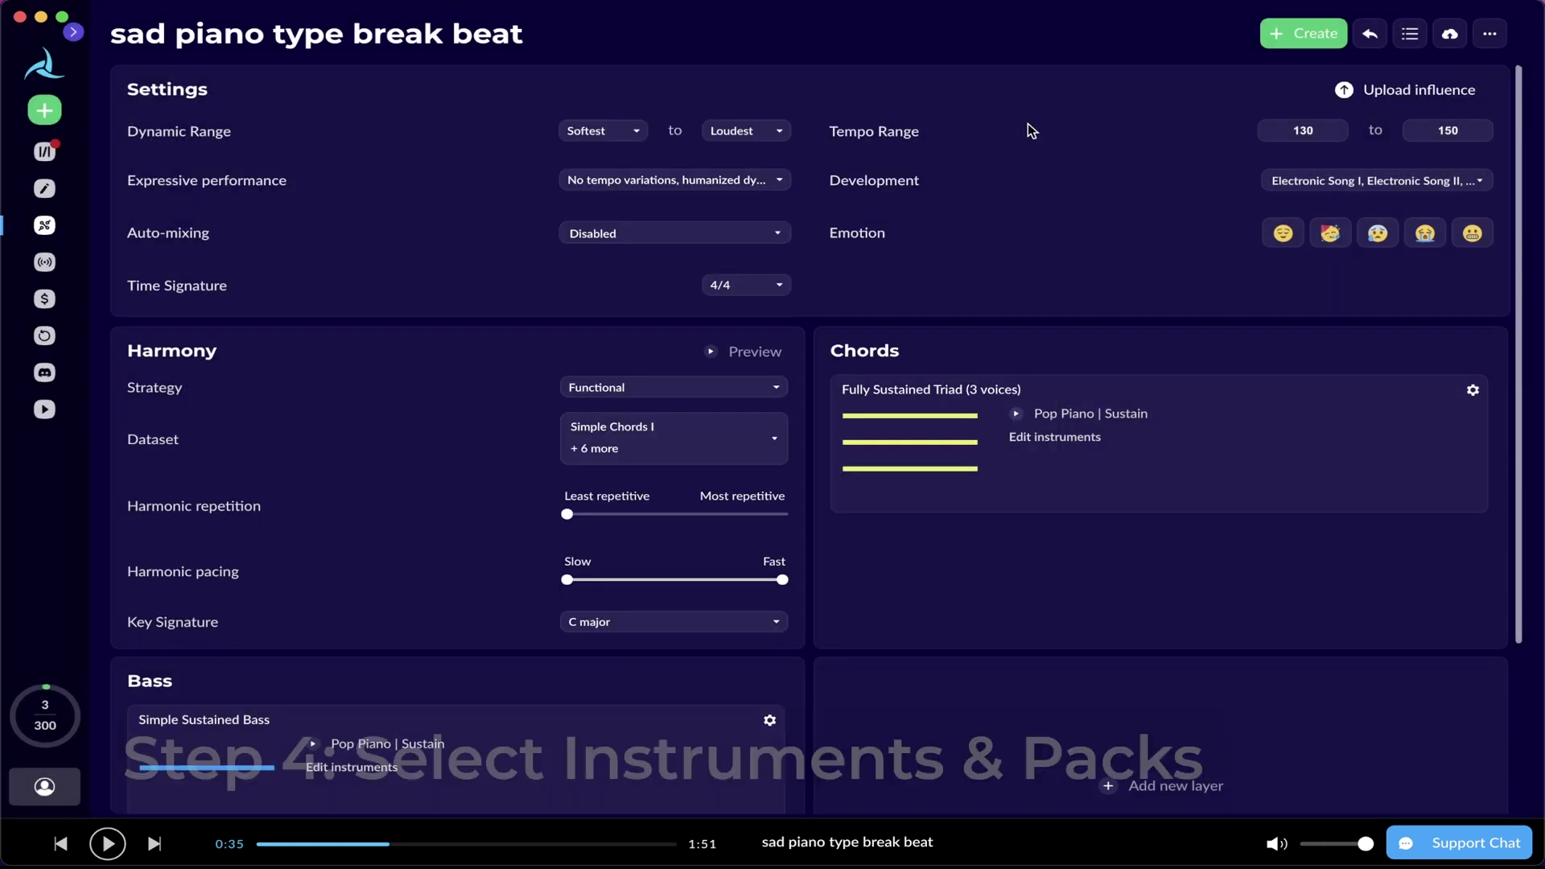
pyautogui.scroll(-2, 1028, 127)
pyautogui.scroll(-3, 1027, 123)
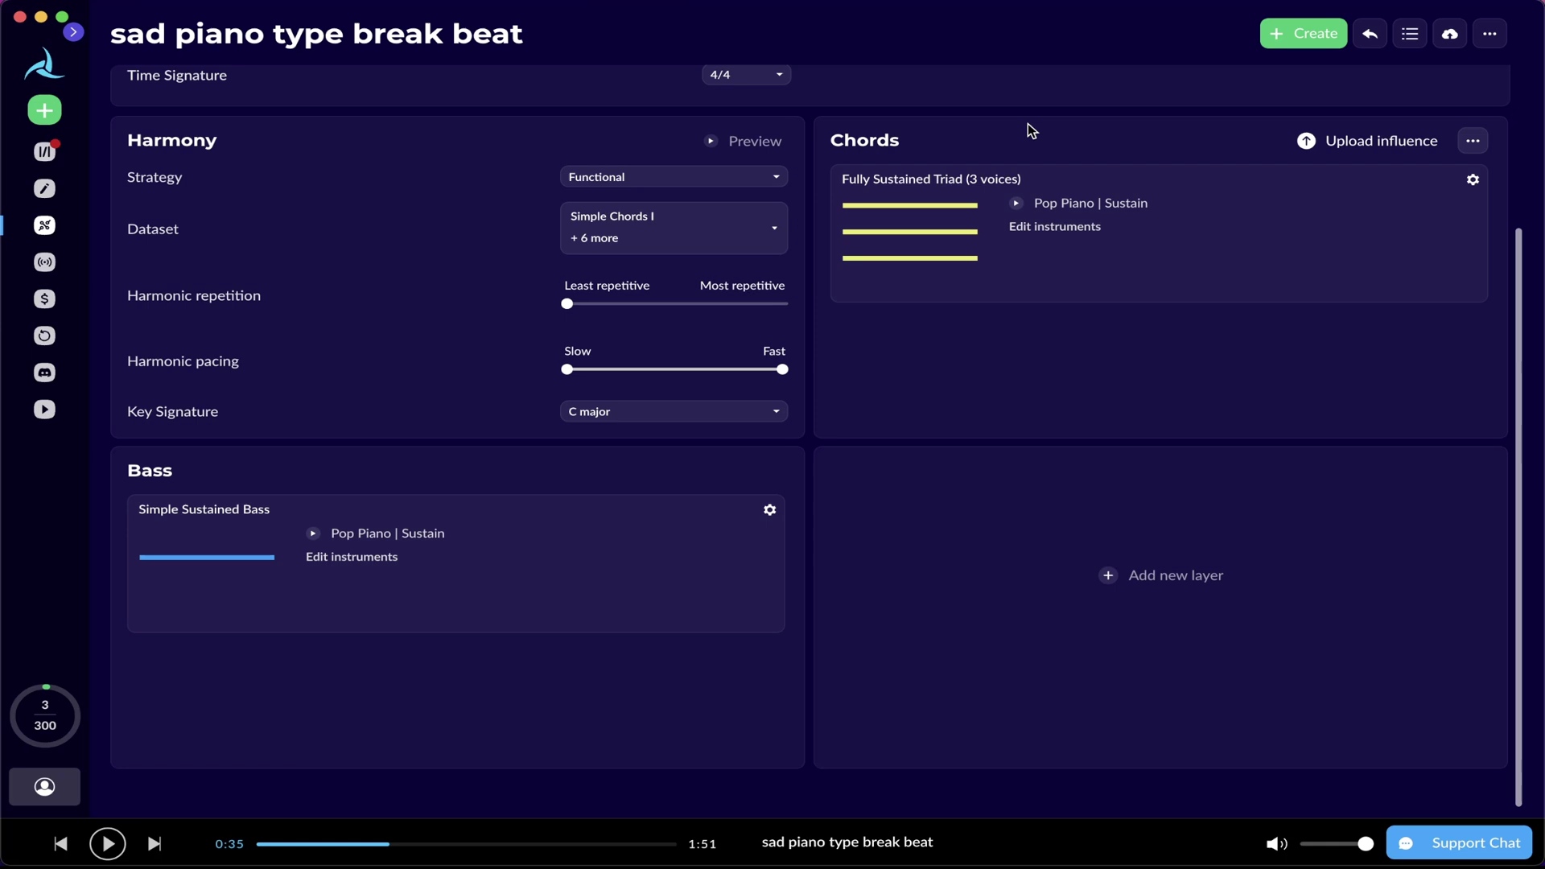
pyautogui.click(1056, 226)
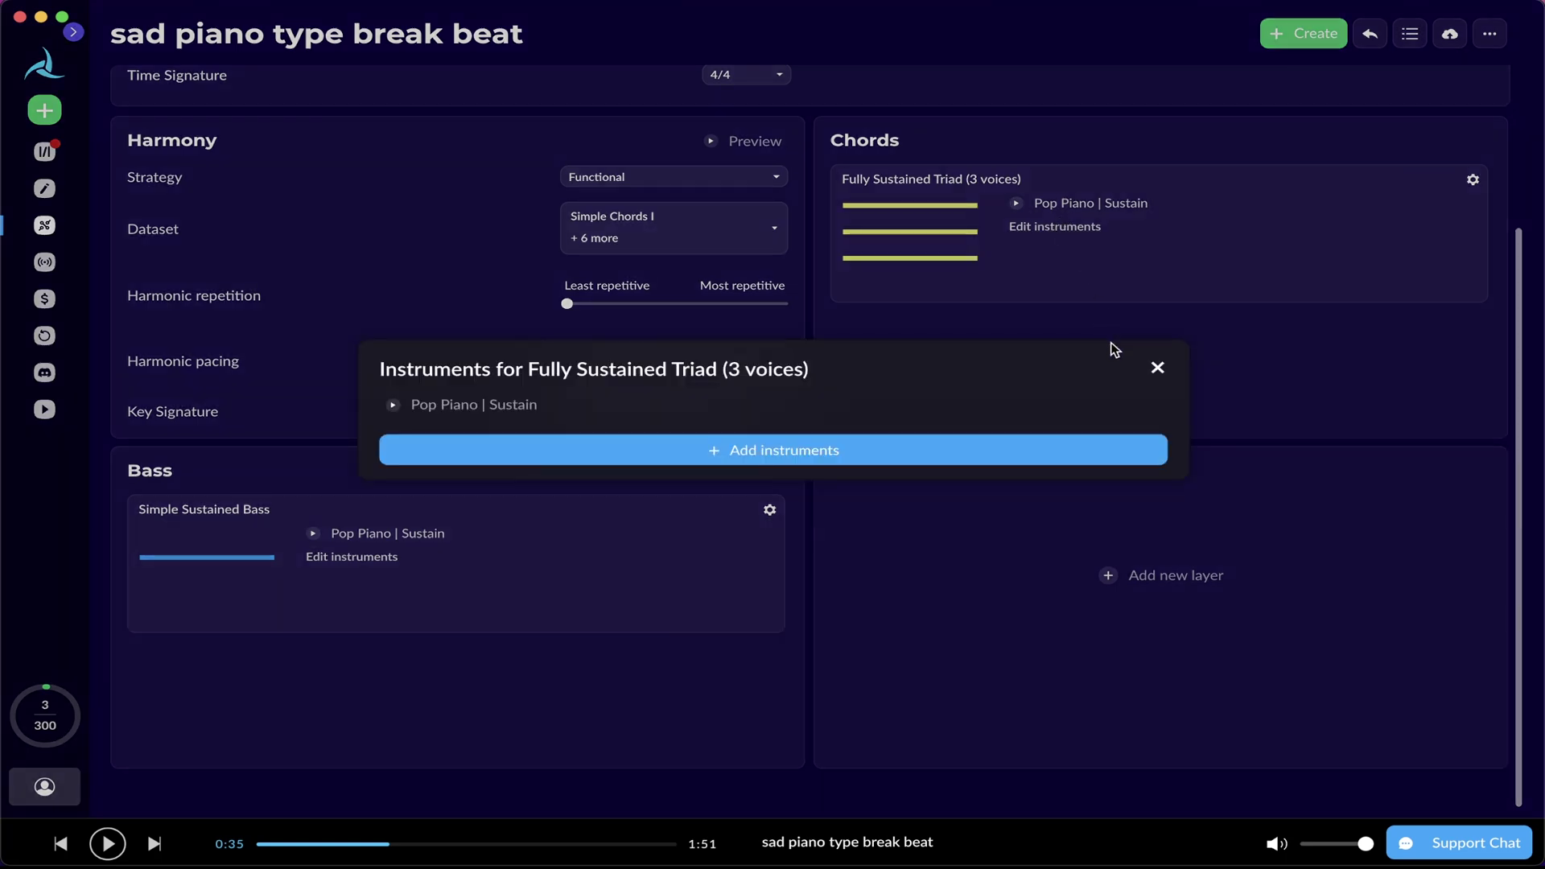
pyautogui.moveTo(1144, 404)
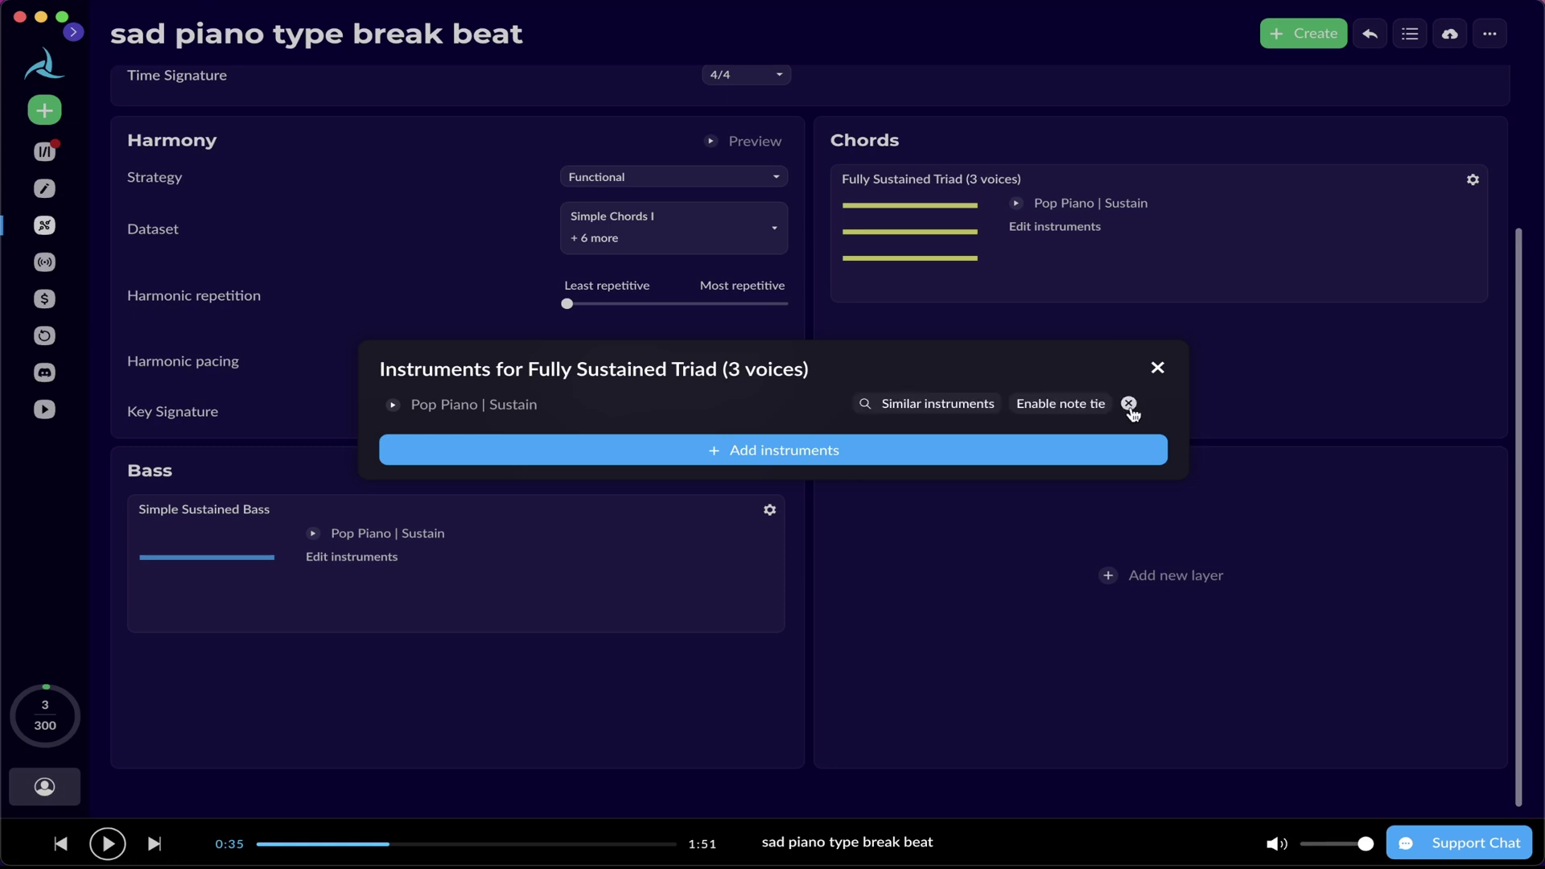
pyautogui.click(1129, 404)
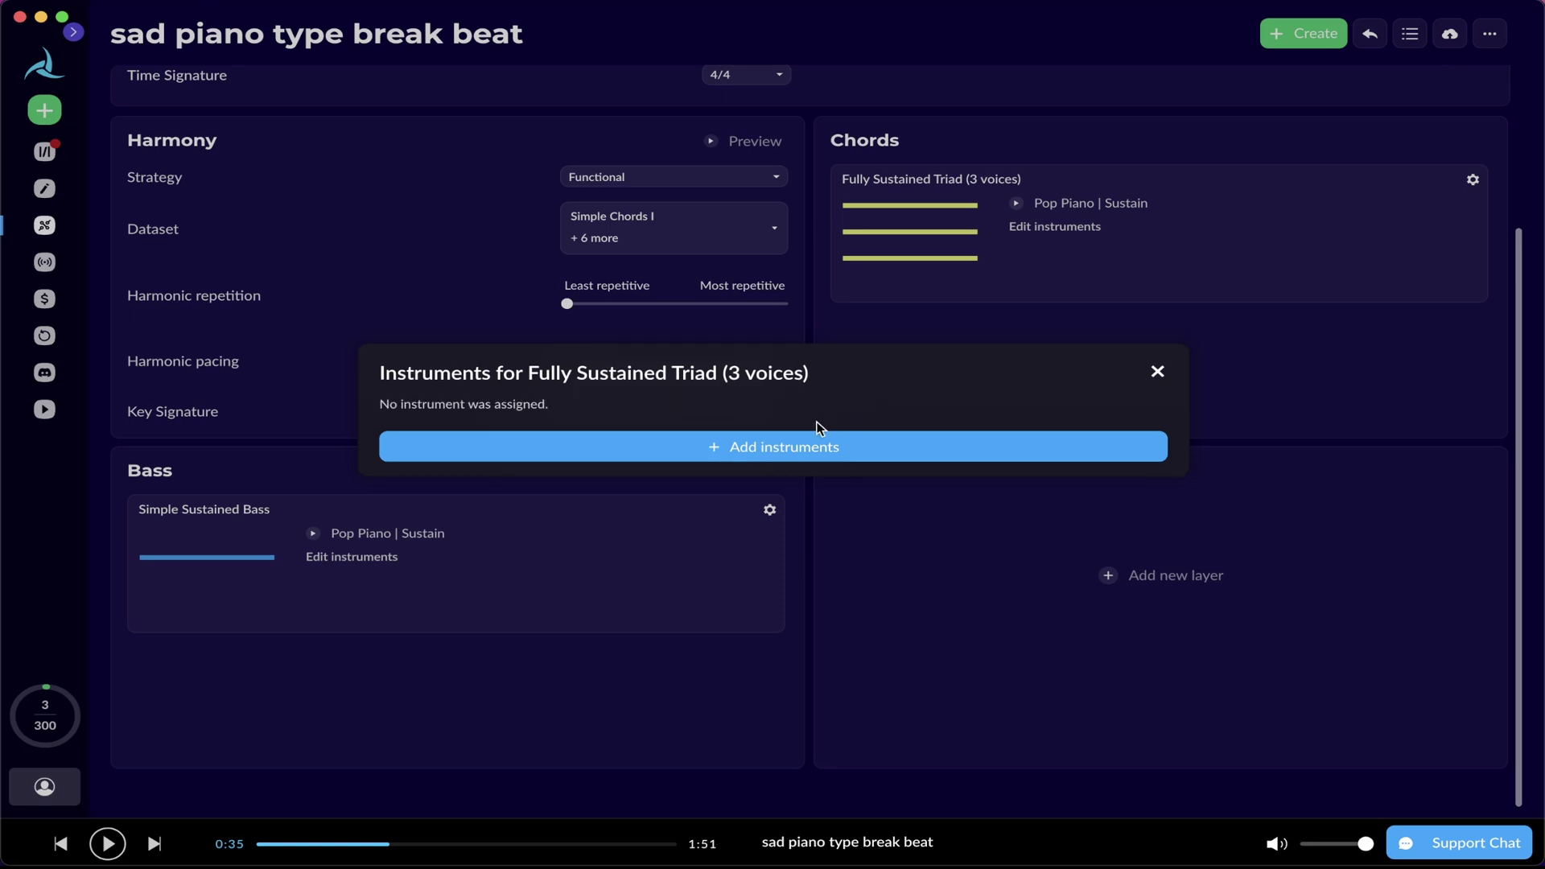
pyautogui.click(756, 444)
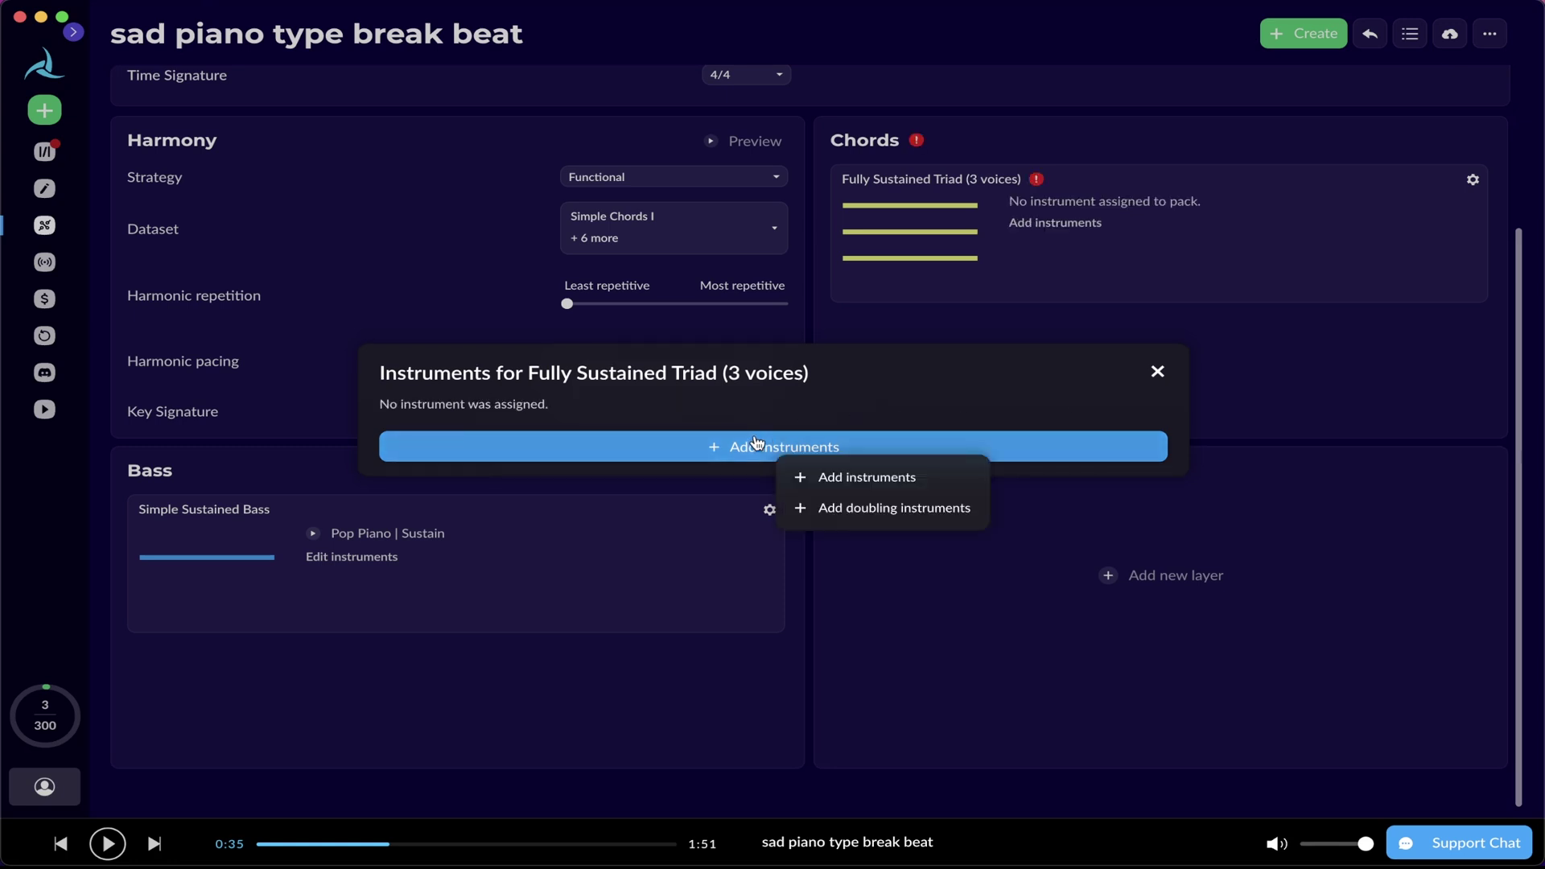
pyautogui.click(876, 478)
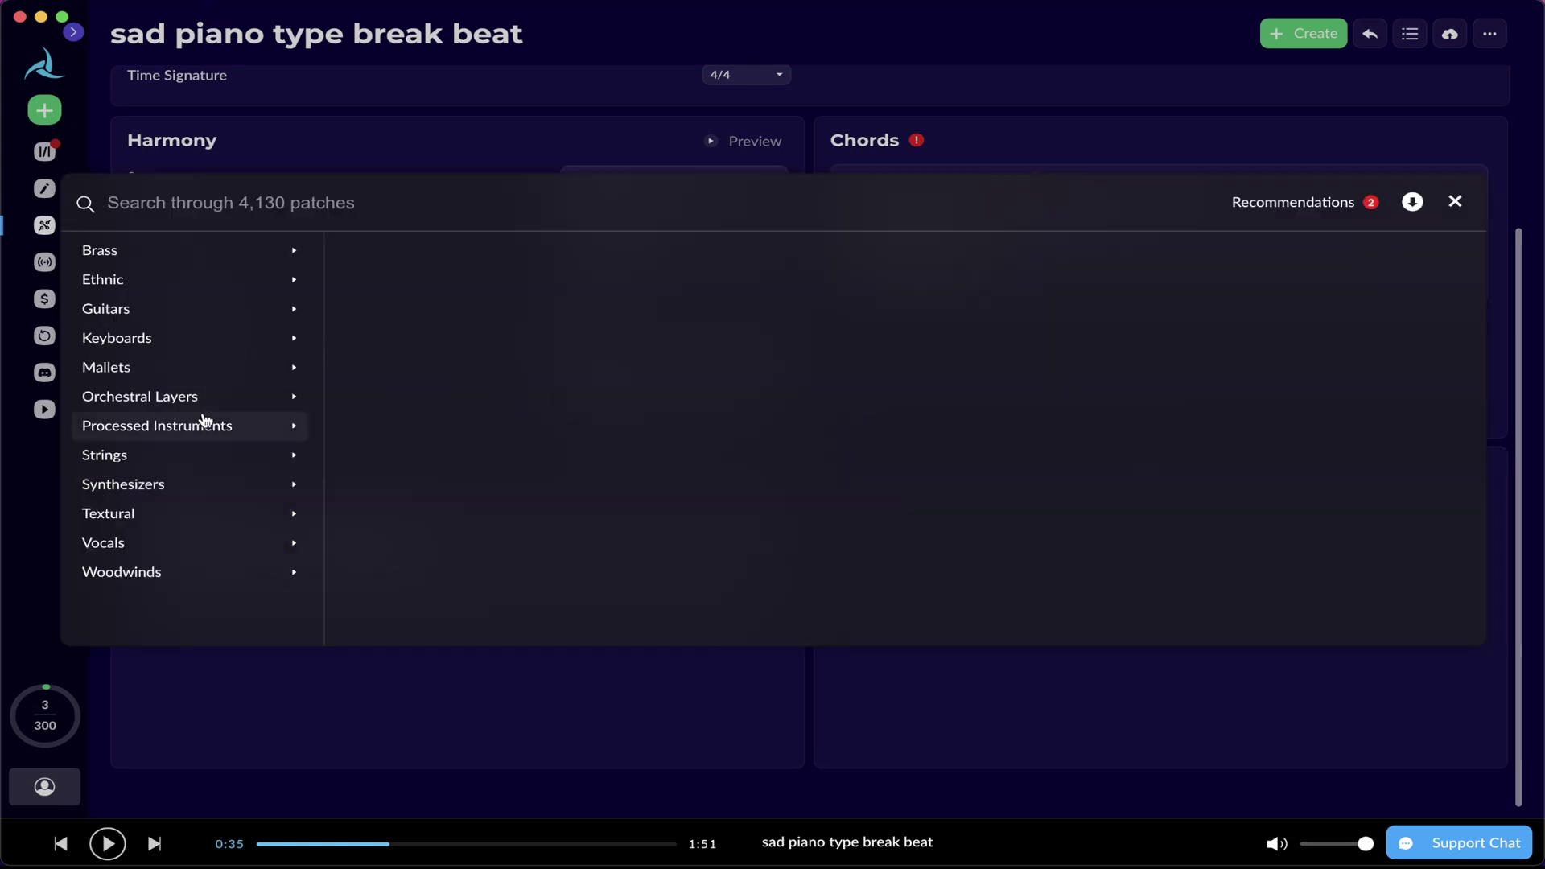
pyautogui.click(213, 353)
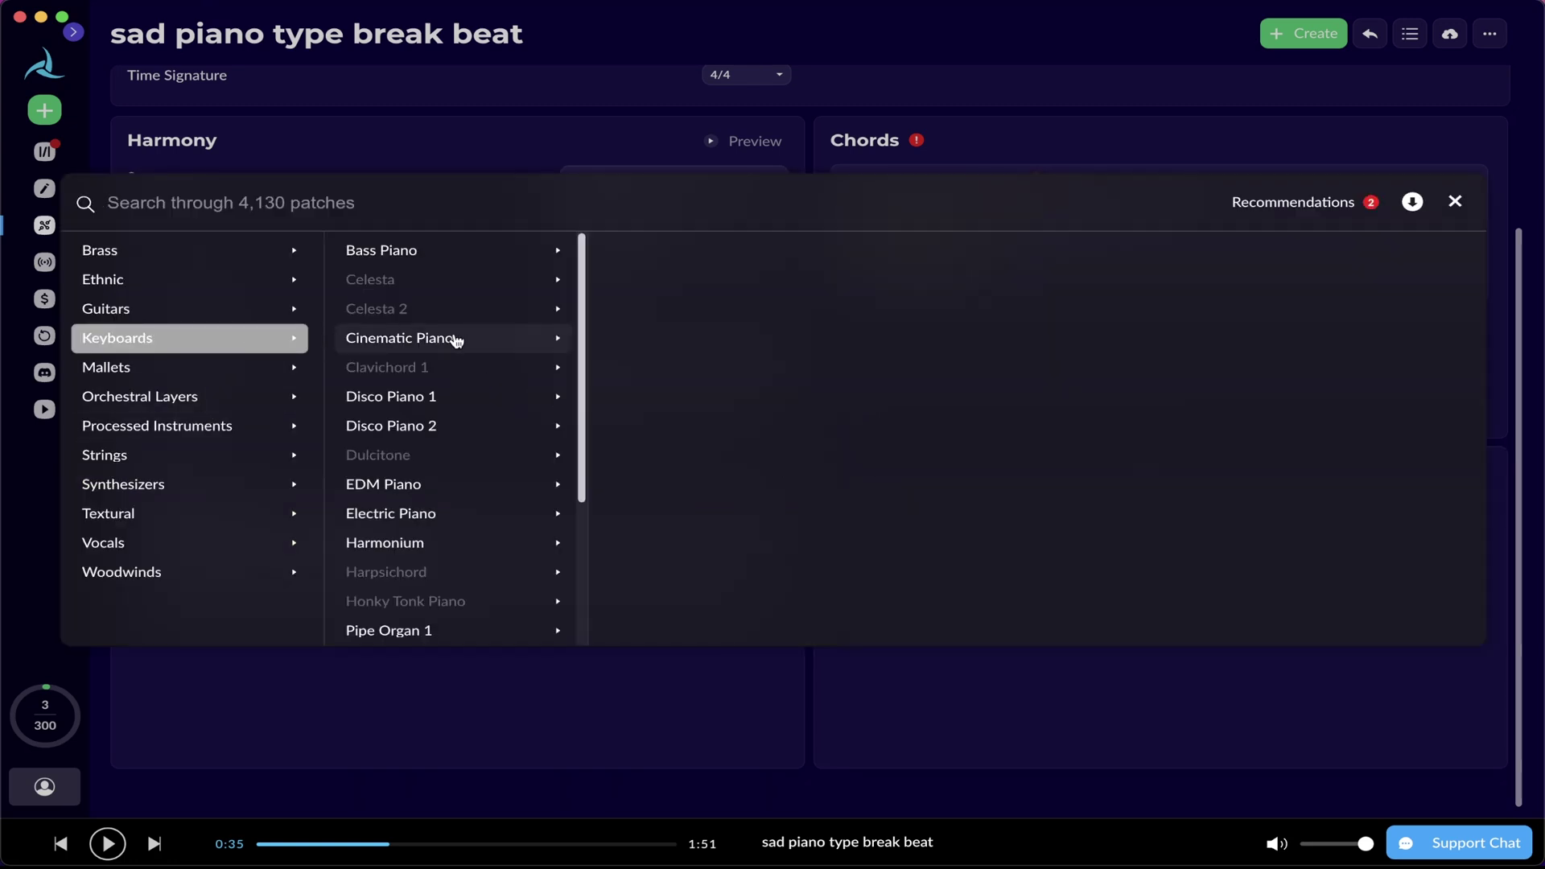
pyautogui.click(462, 340)
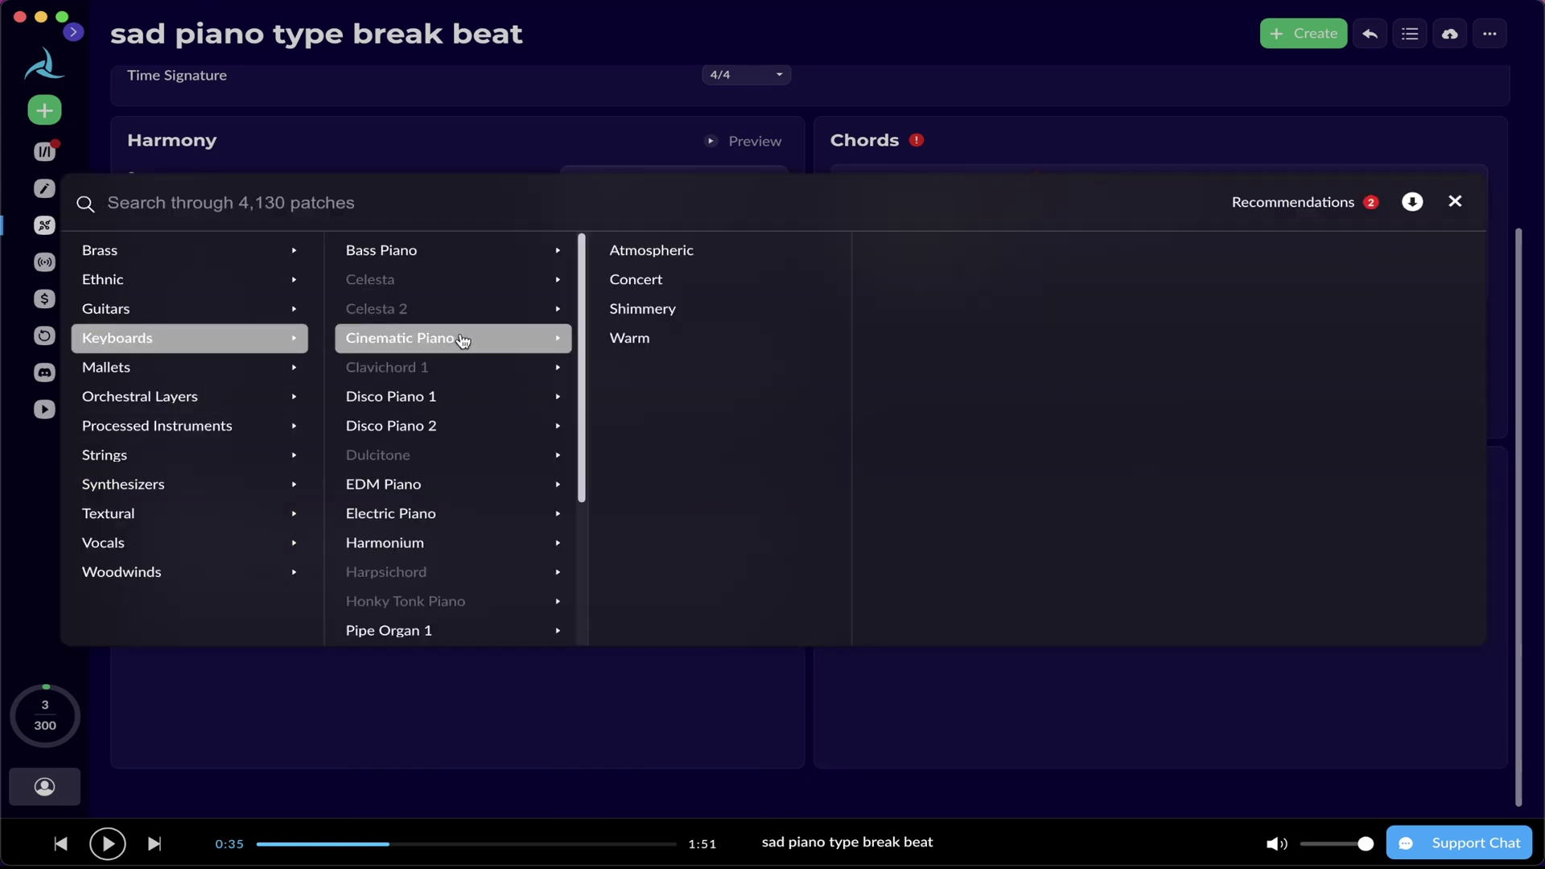
pyautogui.click(711, 253)
pyautogui.click(1156, 365)
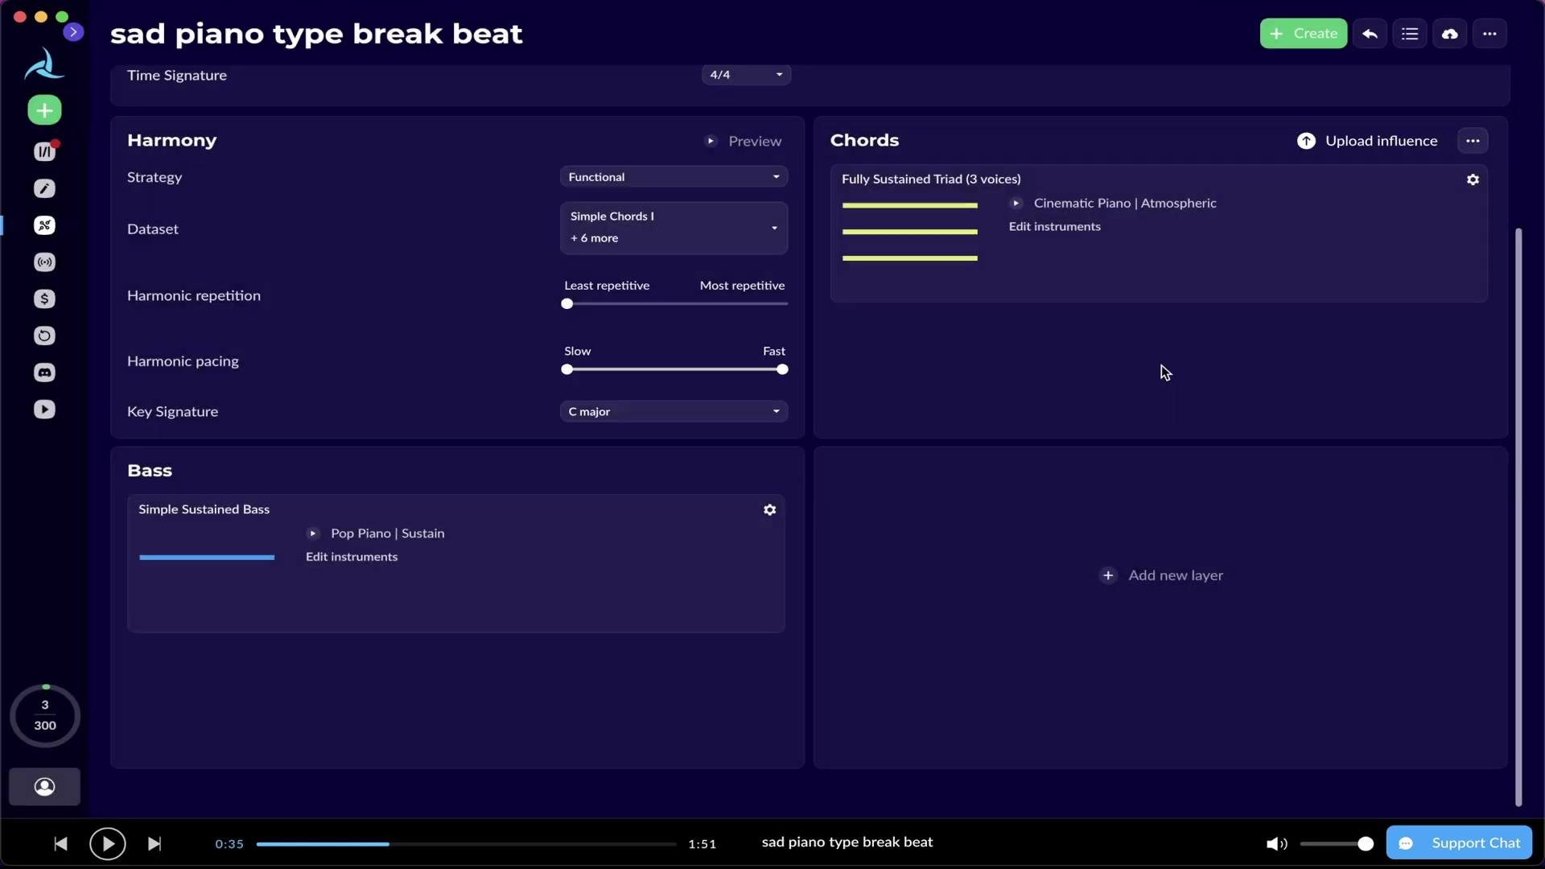
# Step: Change the Chords layer pattern to Fully Sustained Chord (4 voices)
pyautogui.click(1477, 180)
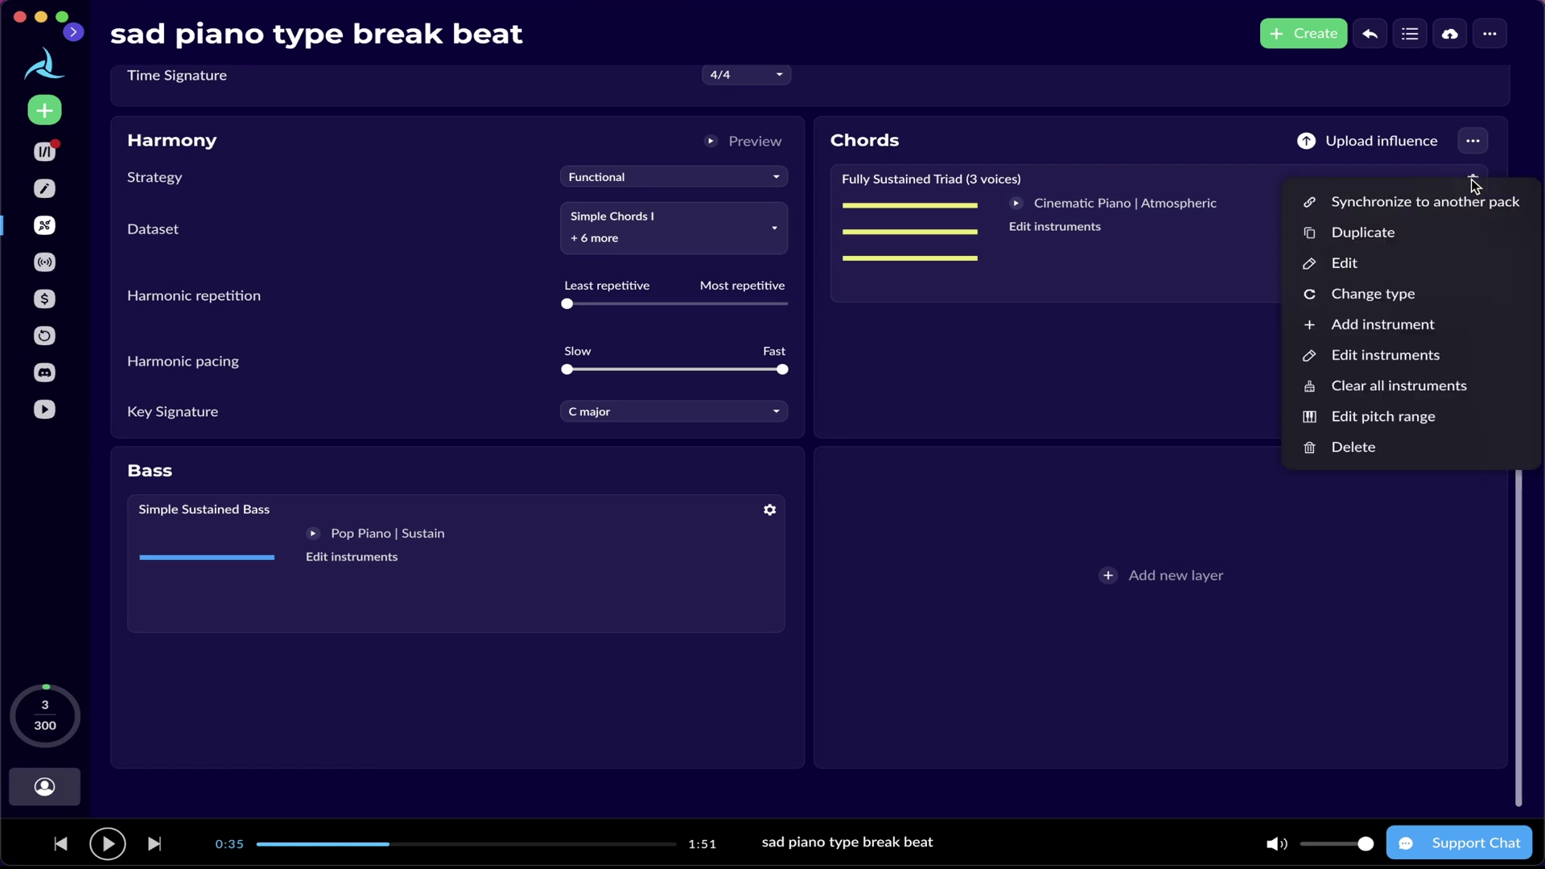
pyautogui.click(1432, 292)
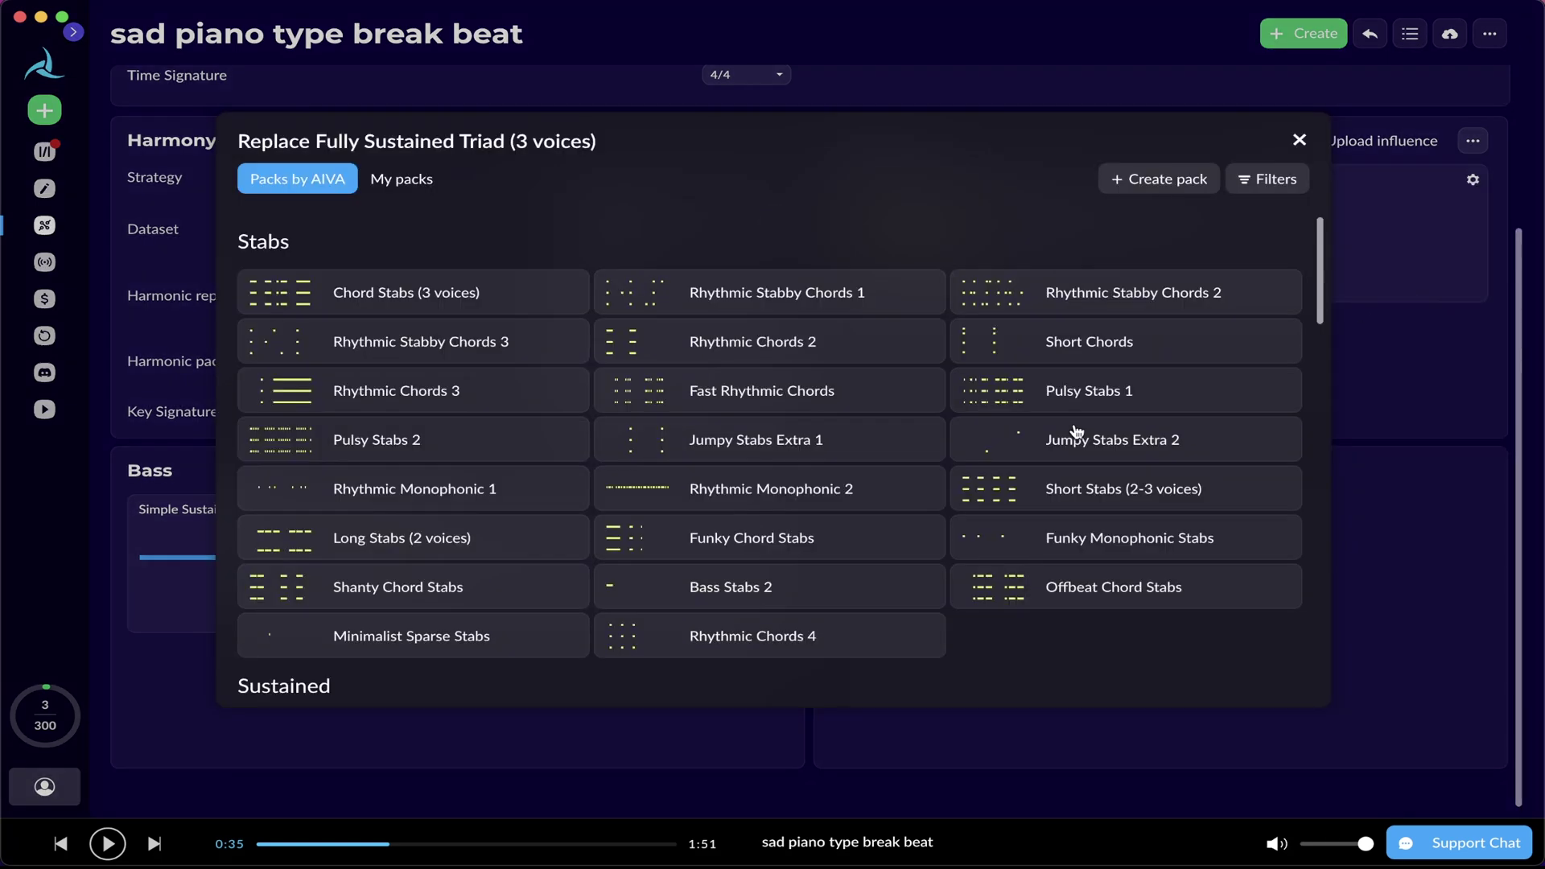
pyautogui.scroll(-4, 988, 515)
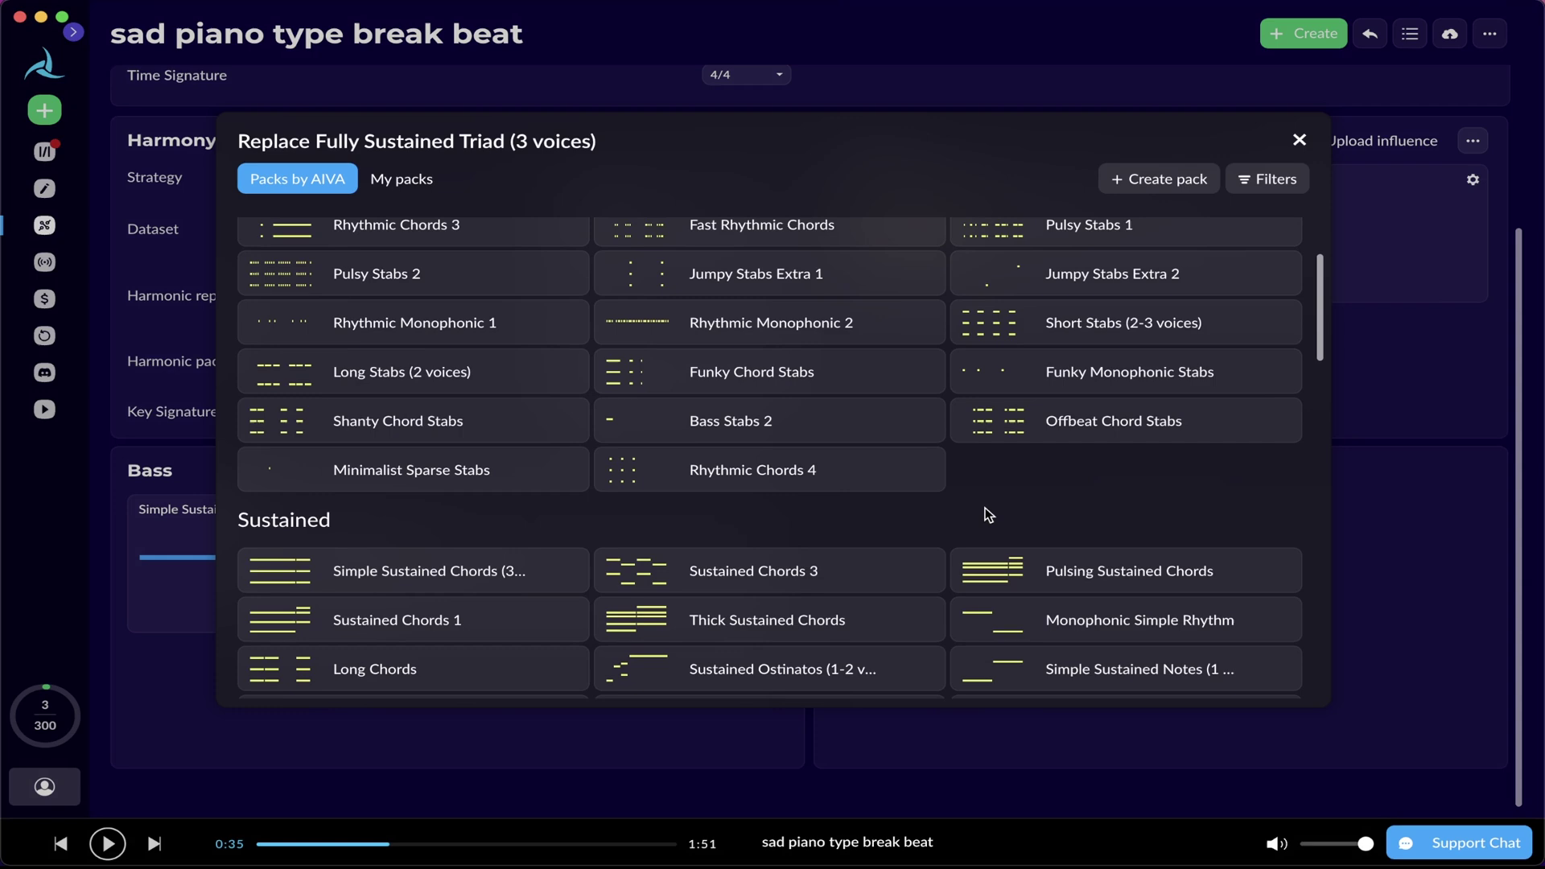
pyautogui.scroll(-2, 987, 516)
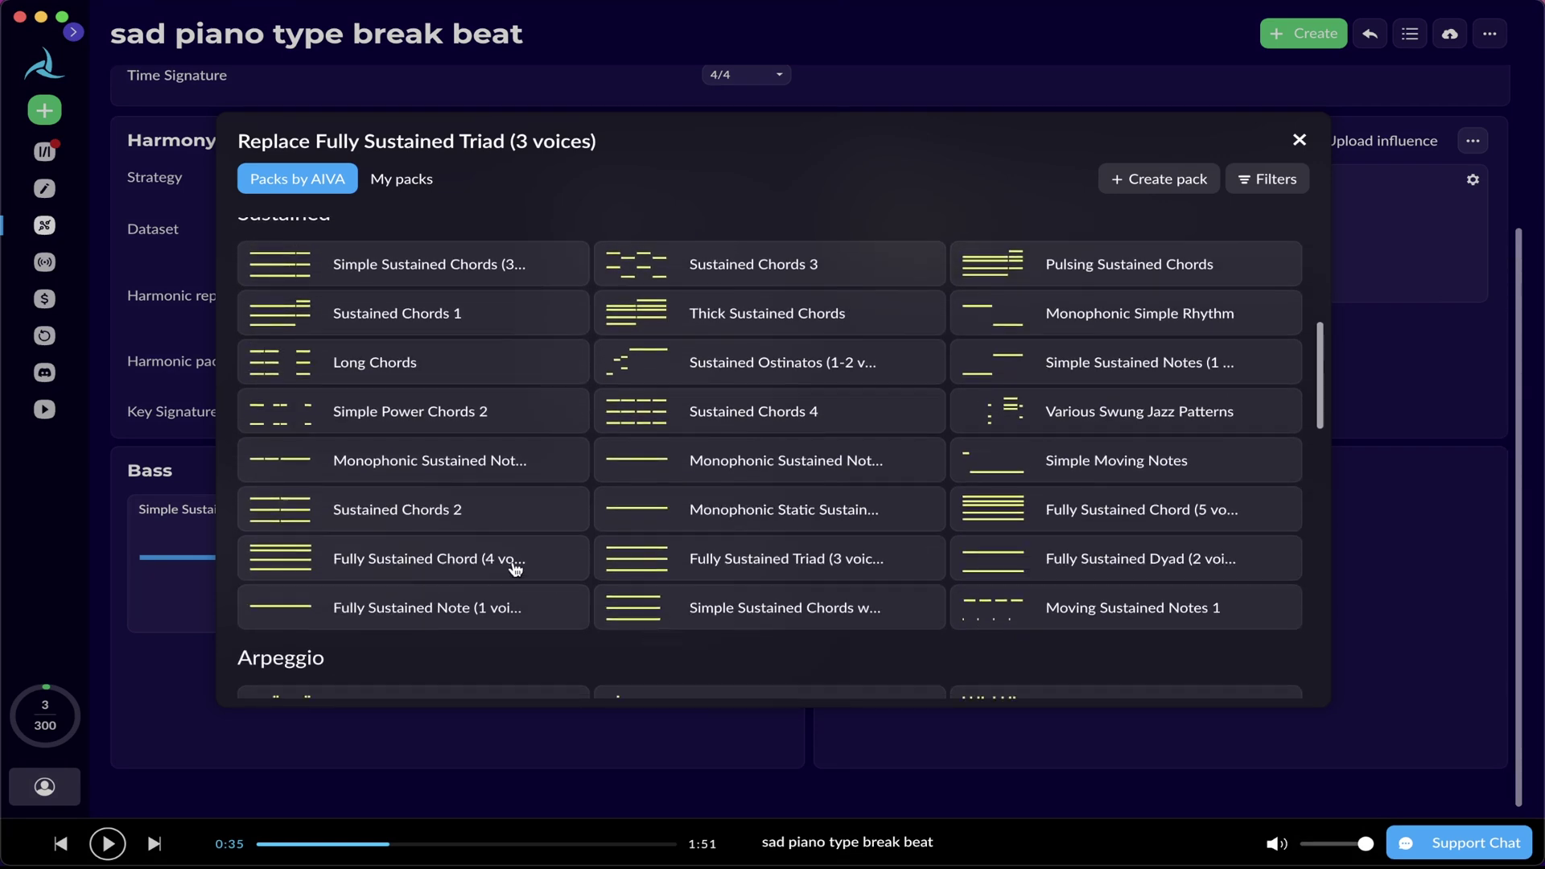
pyautogui.click(515, 560)
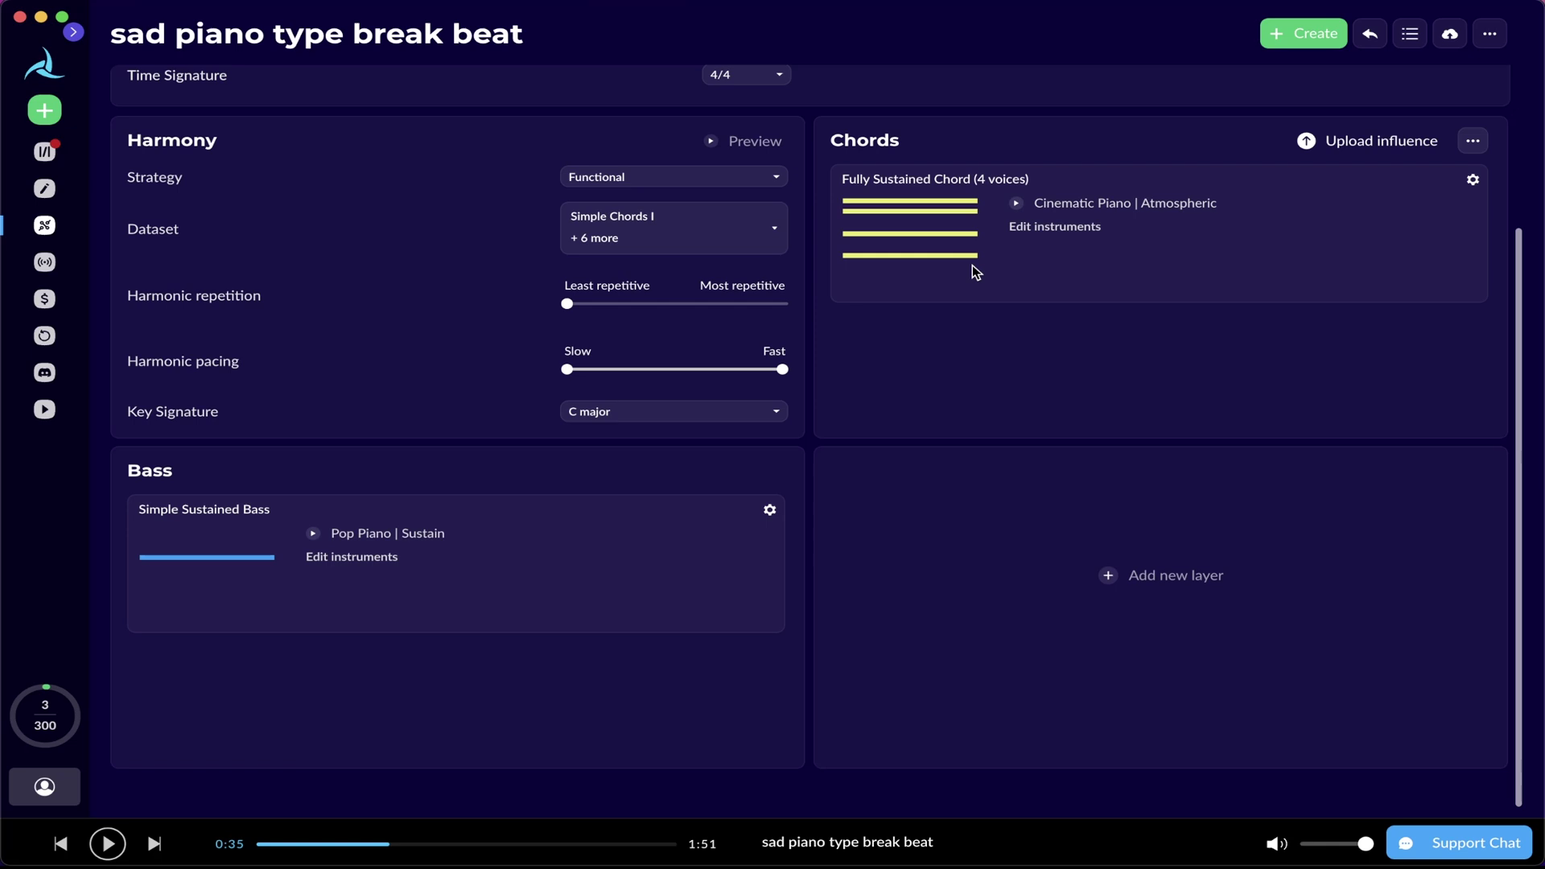
pyautogui.scroll(-1, 557, 682)
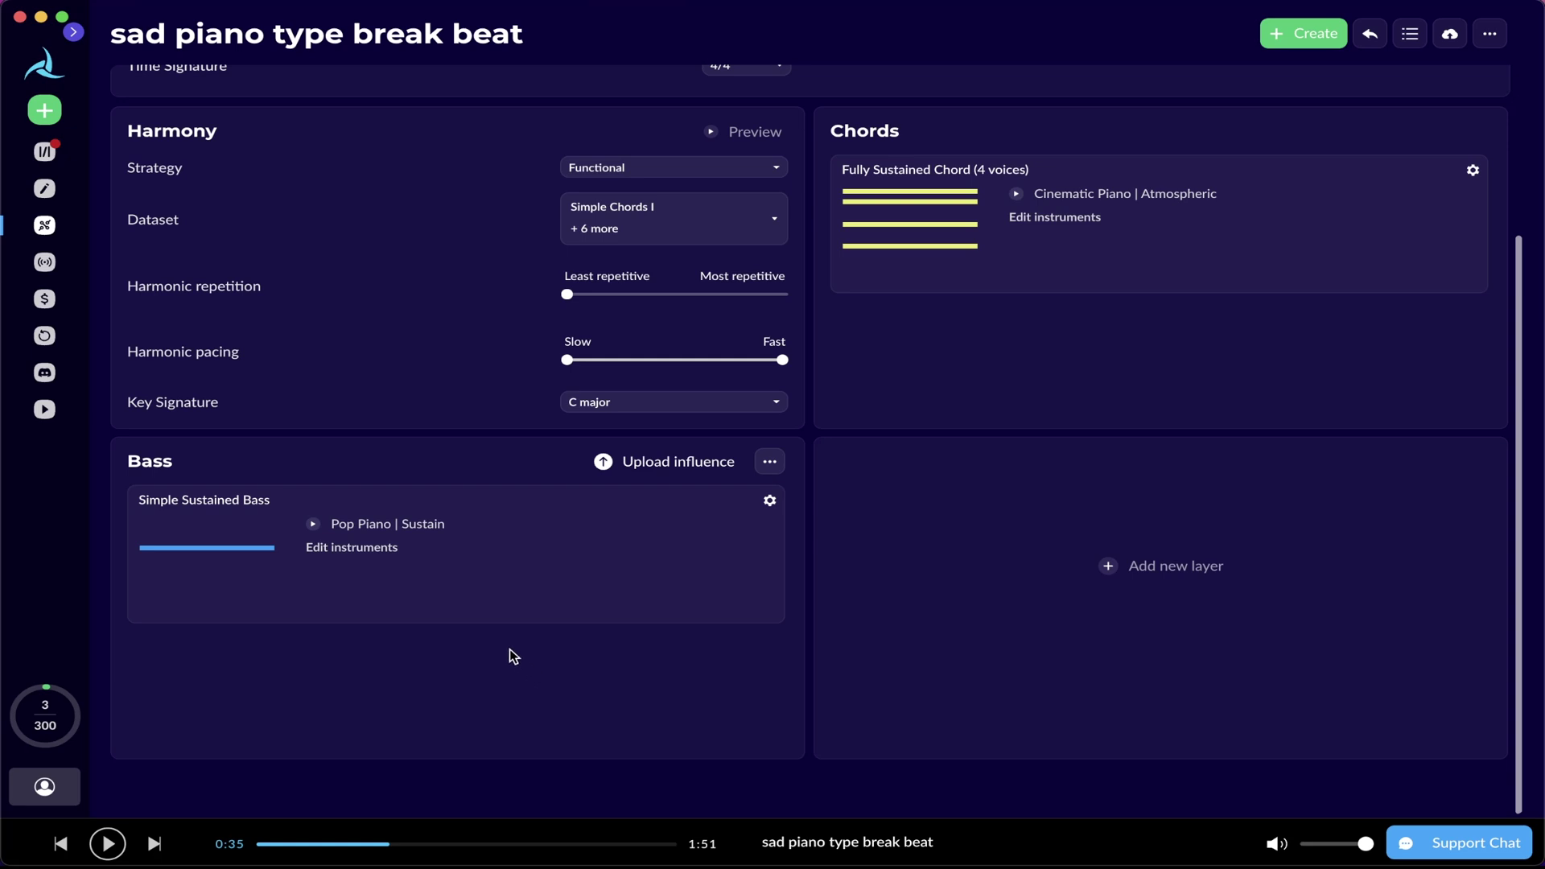
# Step: Swap the Bass layer's Pop Piano | Sustain for synth Bass 01: Sine | Sidechain Compression
pyautogui.click(383, 547)
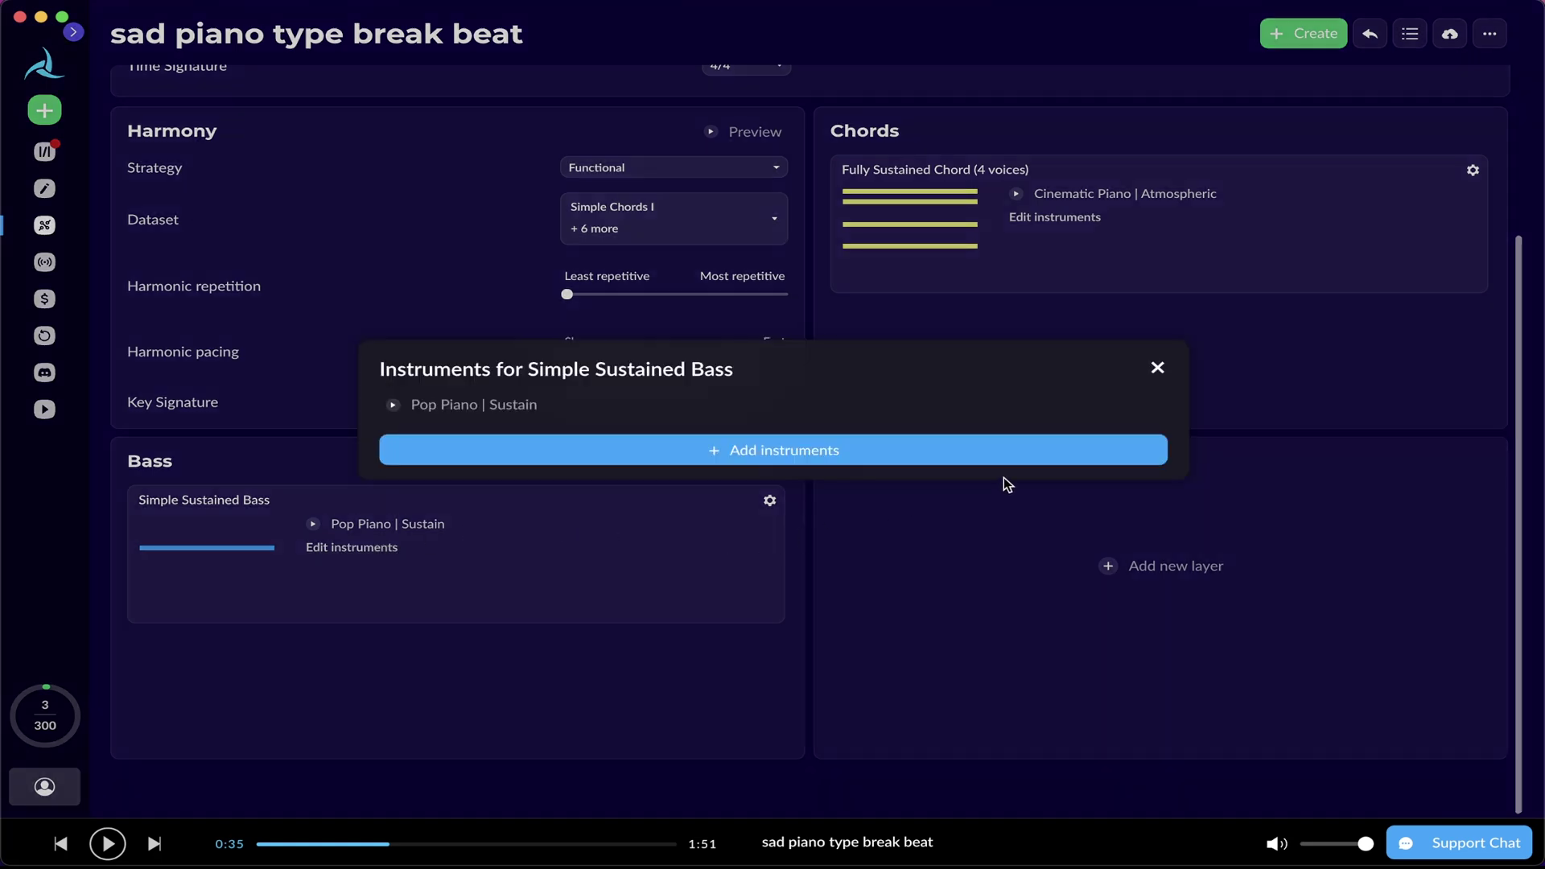
pyautogui.click(1129, 403)
pyautogui.click(883, 448)
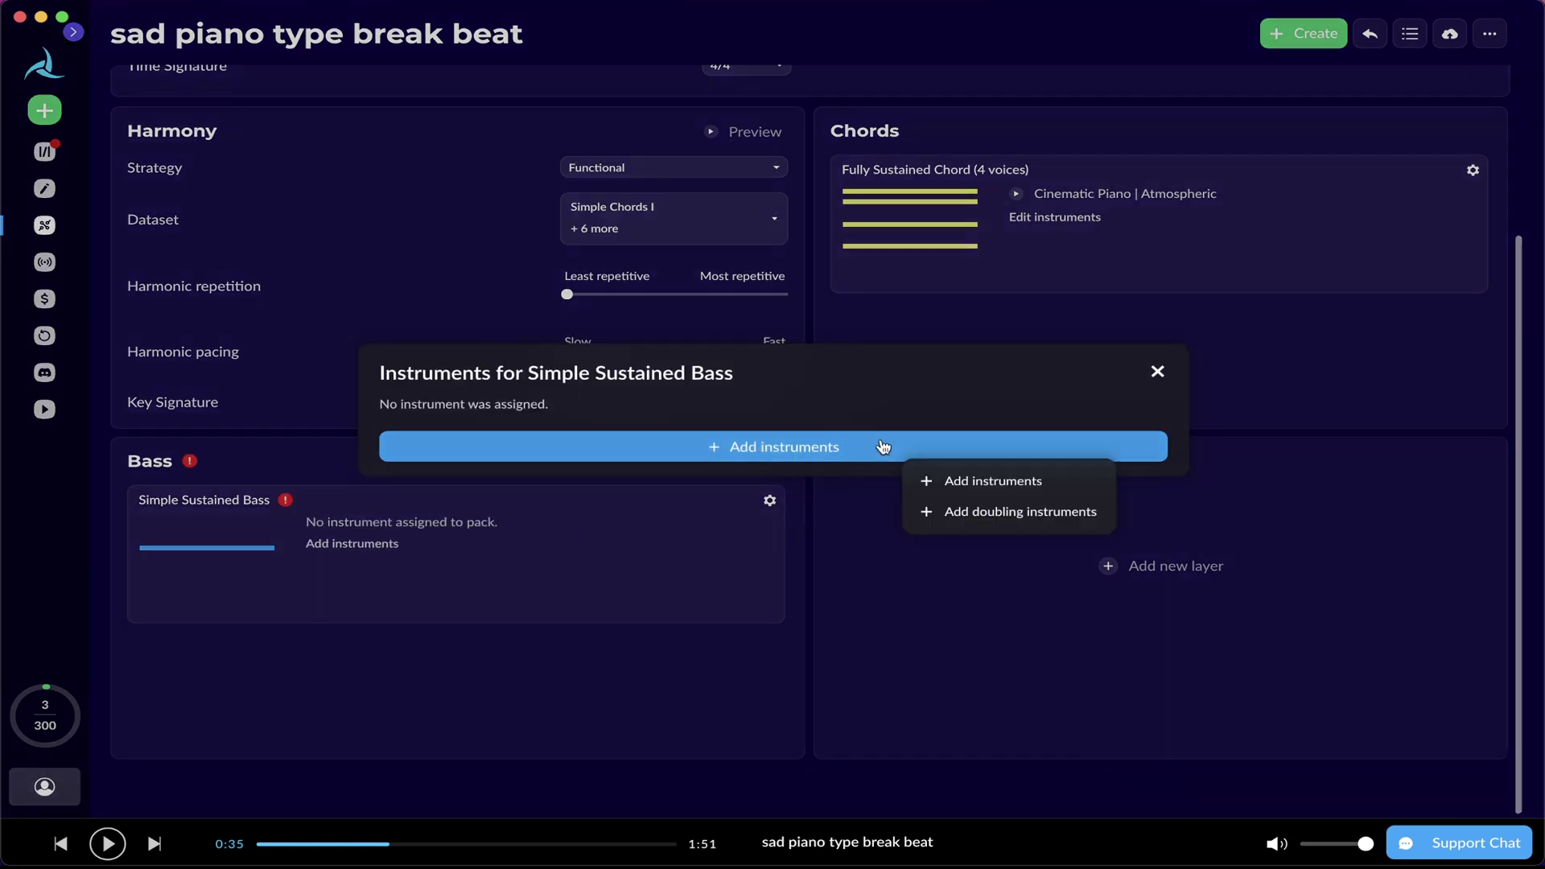
pyautogui.click(933, 479)
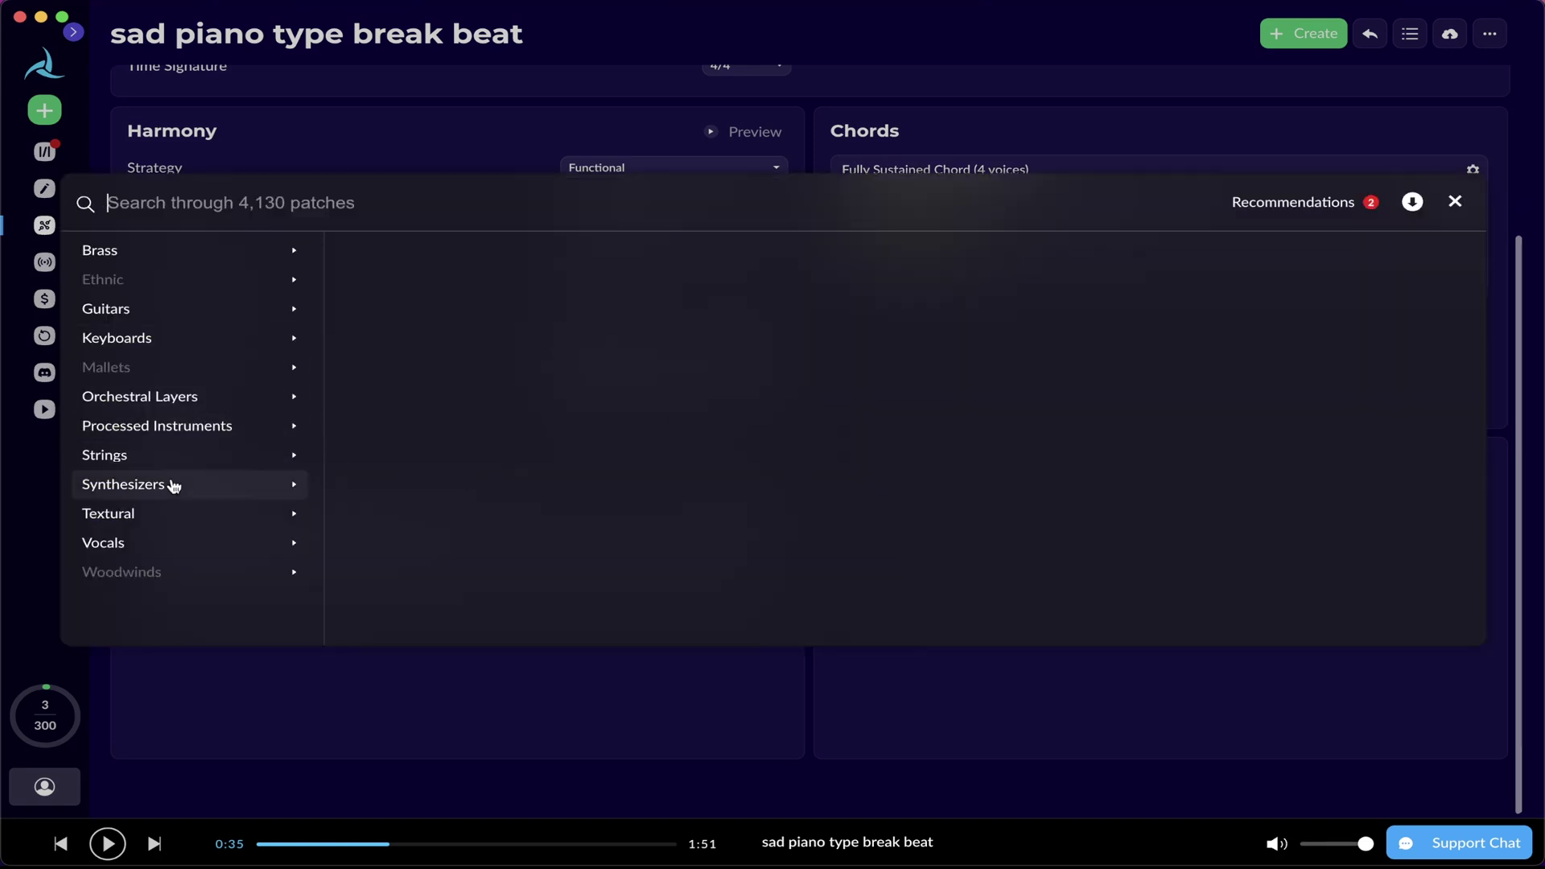
pyautogui.click(173, 483)
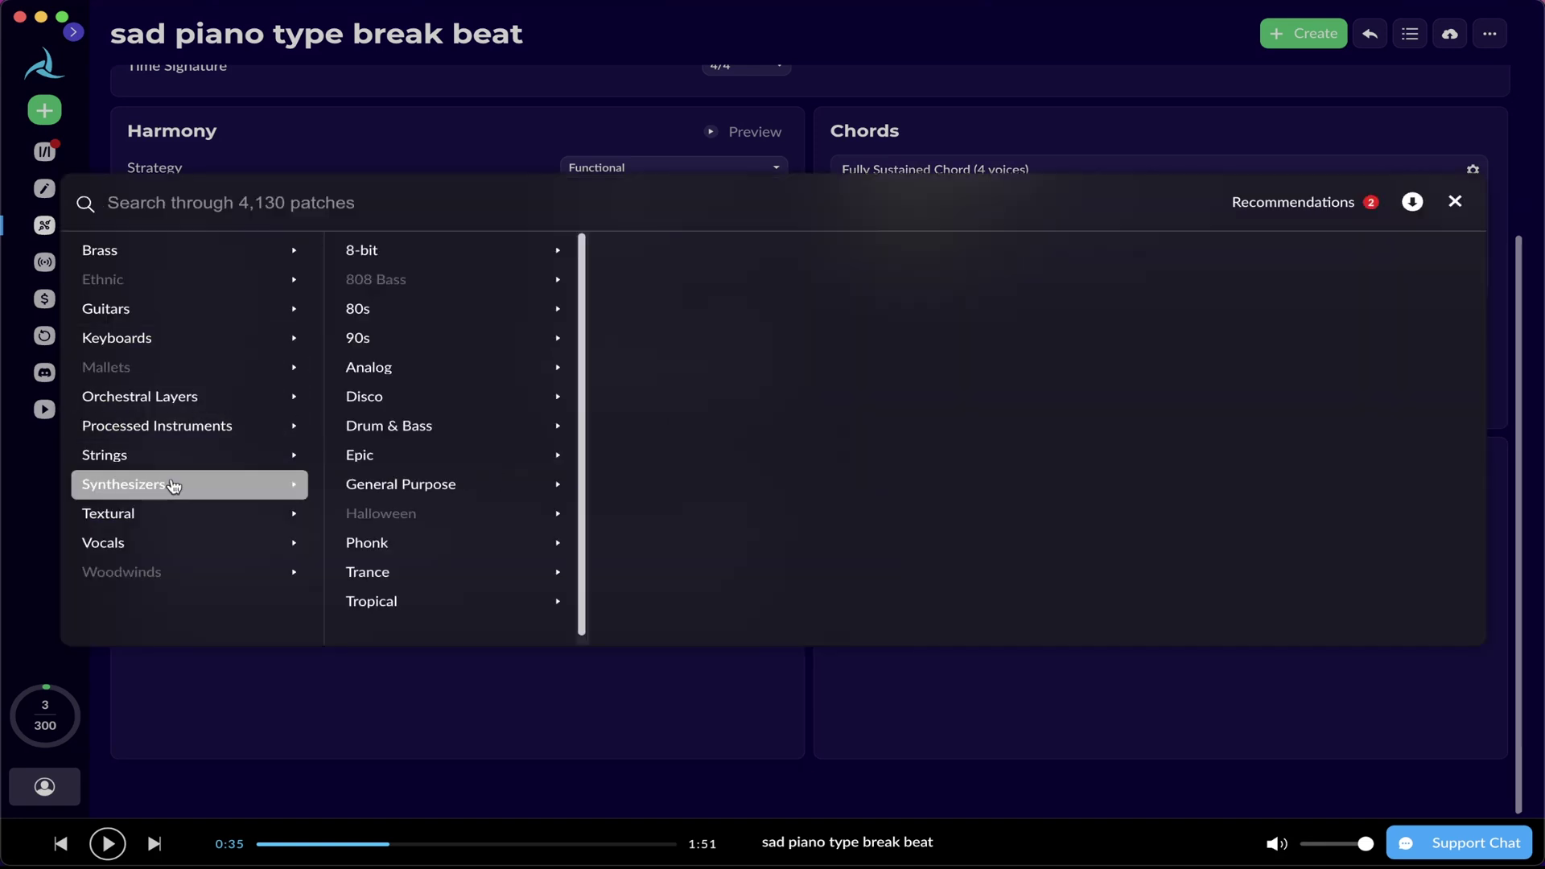
pyautogui.click(431, 489)
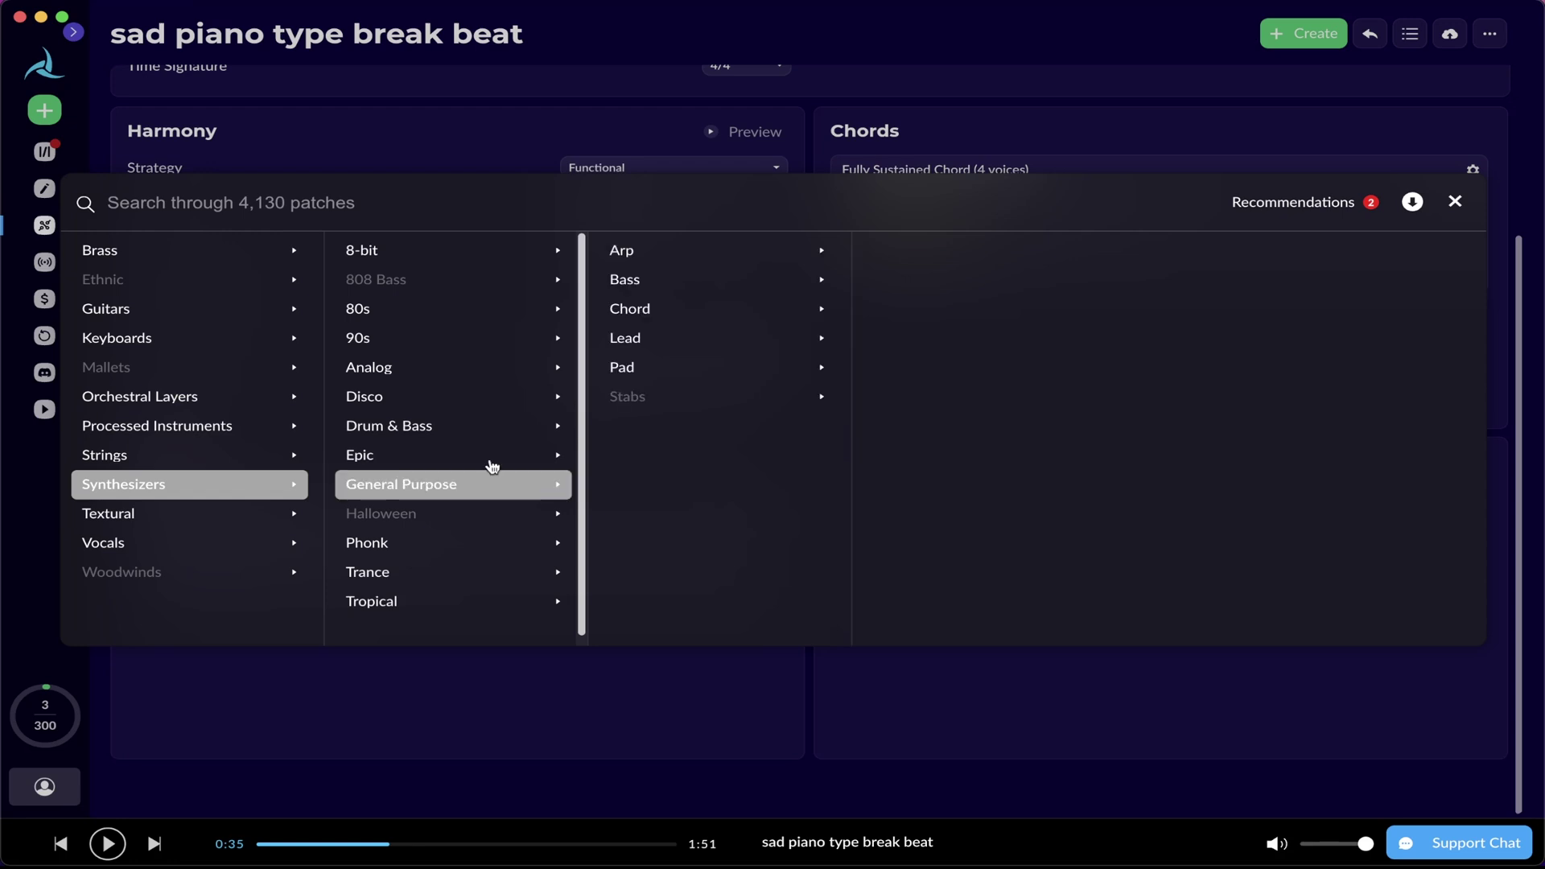
pyautogui.click(736, 295)
pyautogui.click(980, 251)
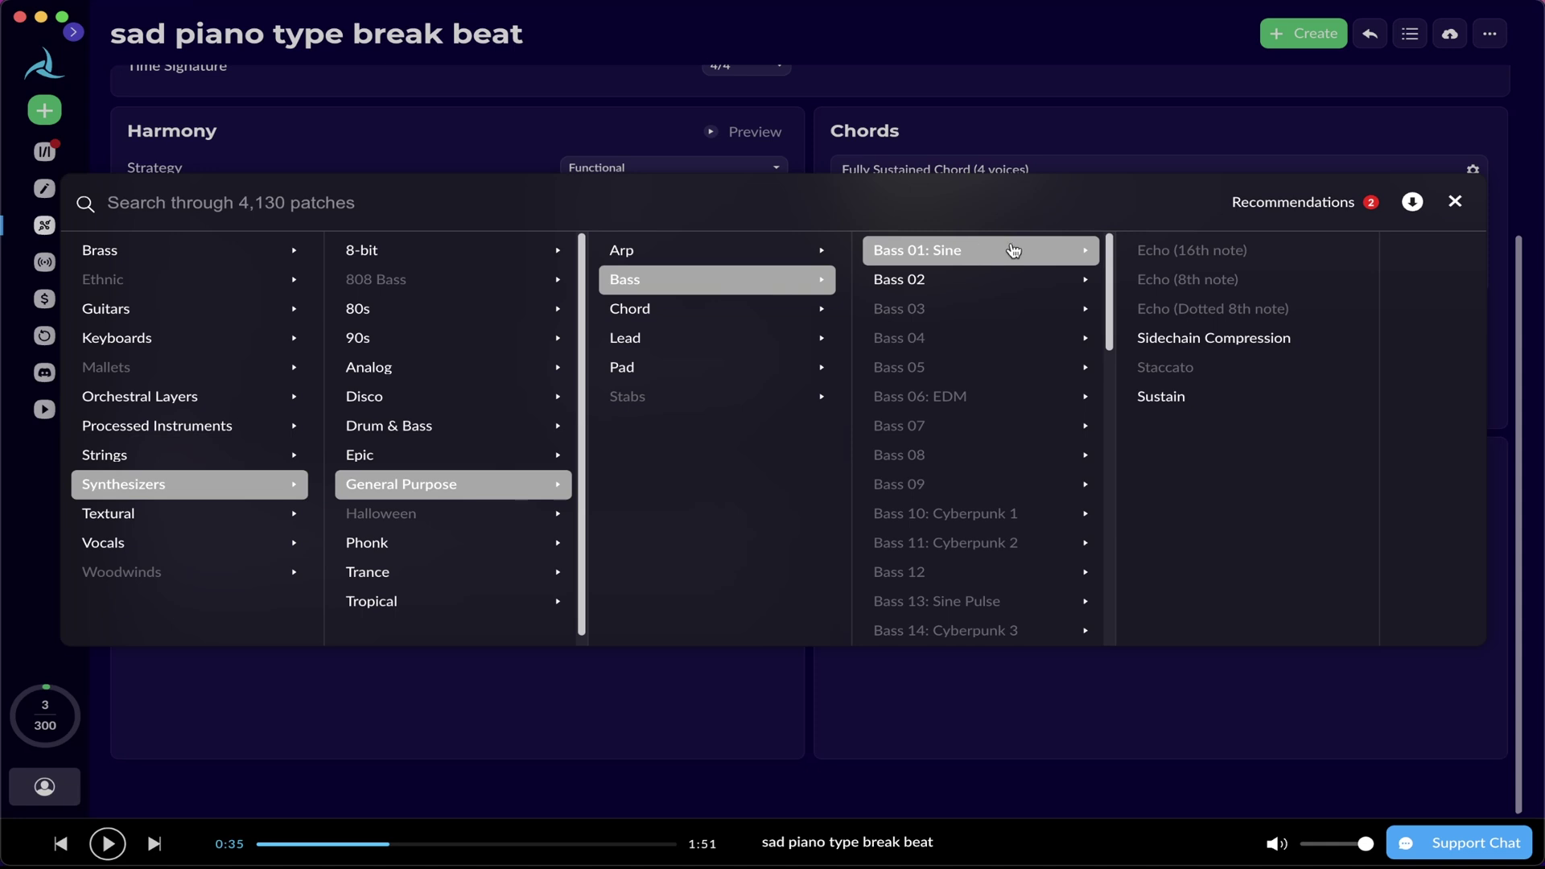
pyautogui.click(1318, 352)
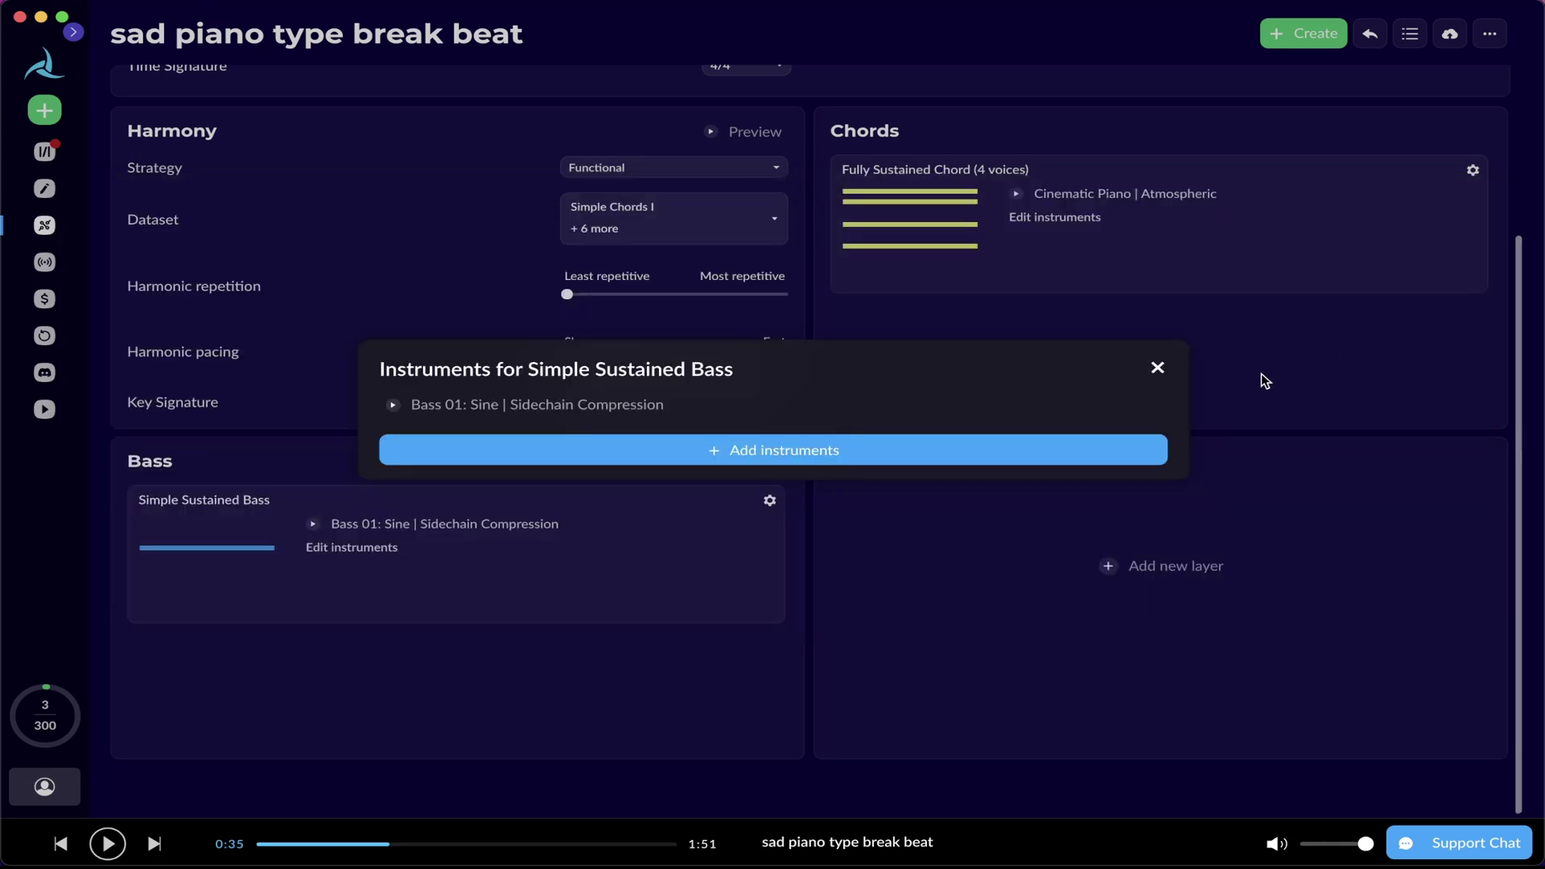
pyautogui.click(1157, 369)
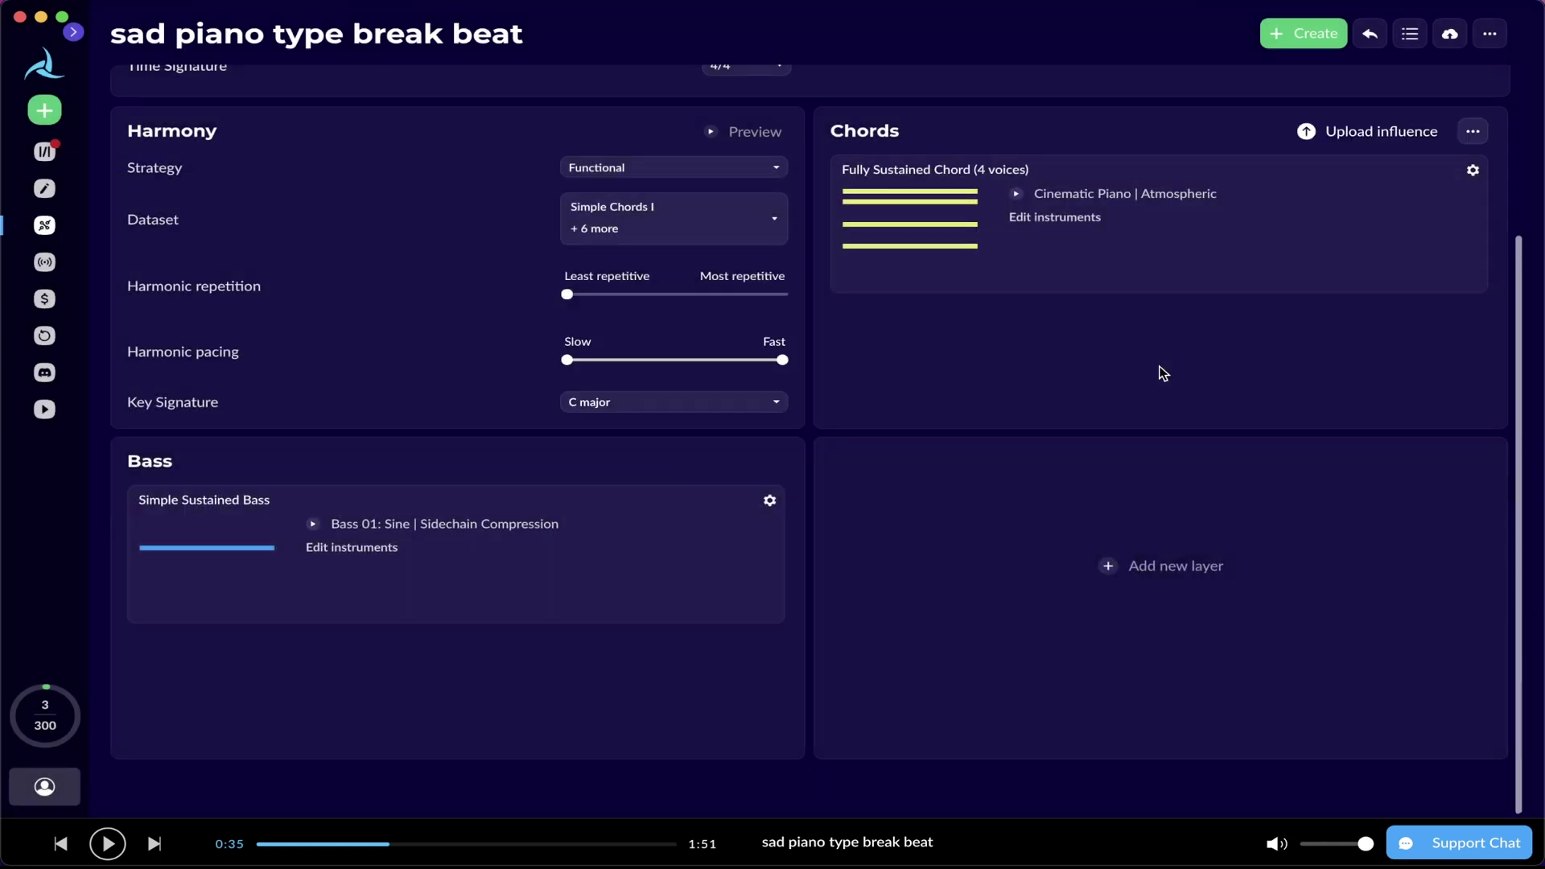
# Step: Add a Melody layer to the style
pyautogui.click(1129, 566)
pyautogui.click(905, 410)
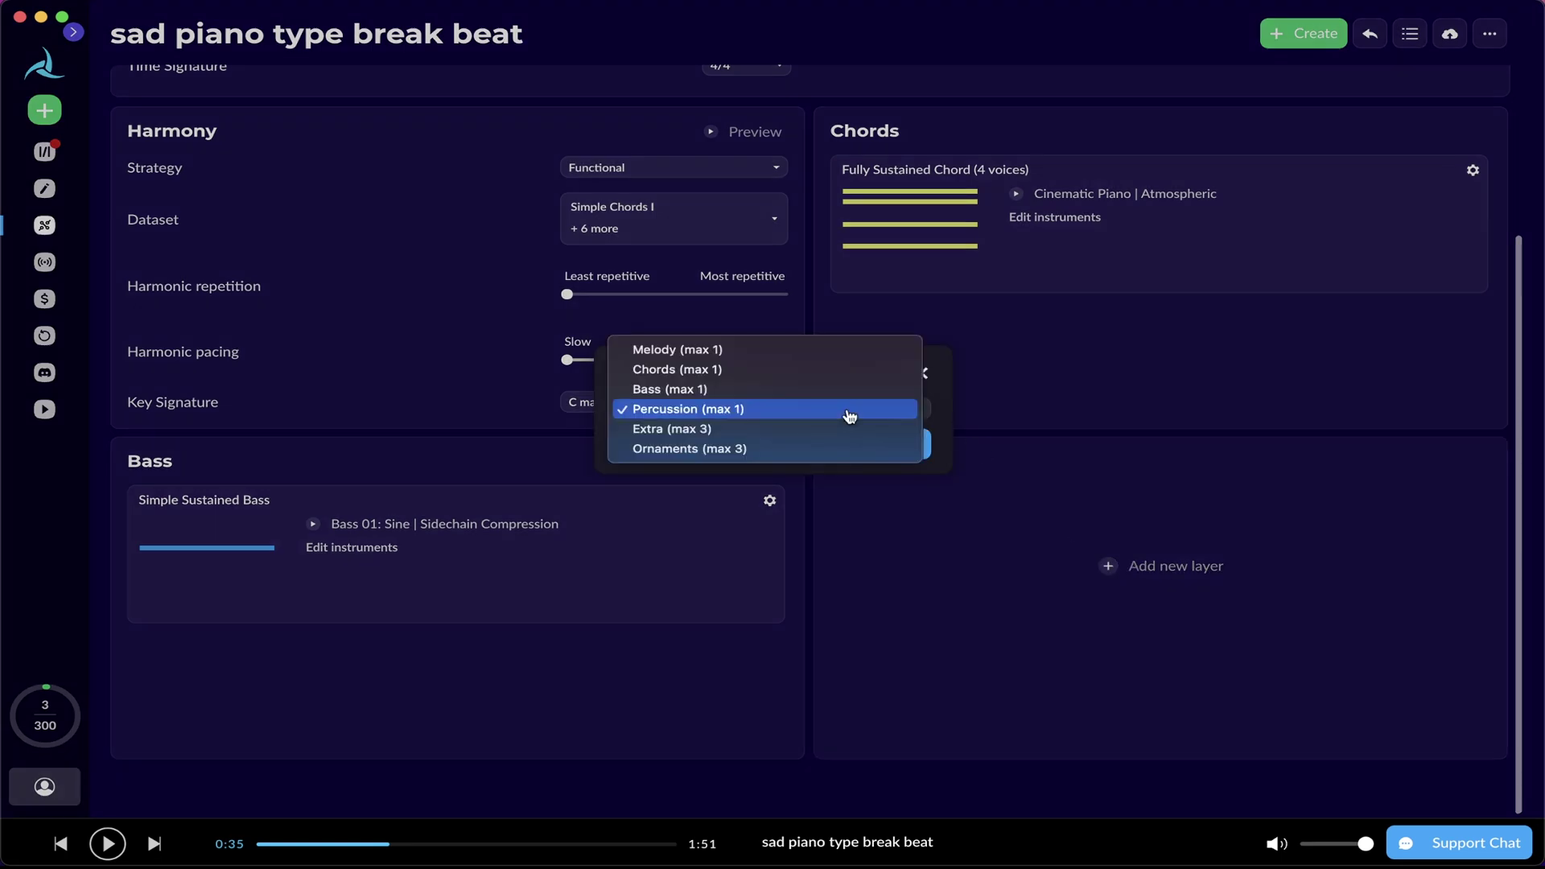
pyautogui.click(784, 352)
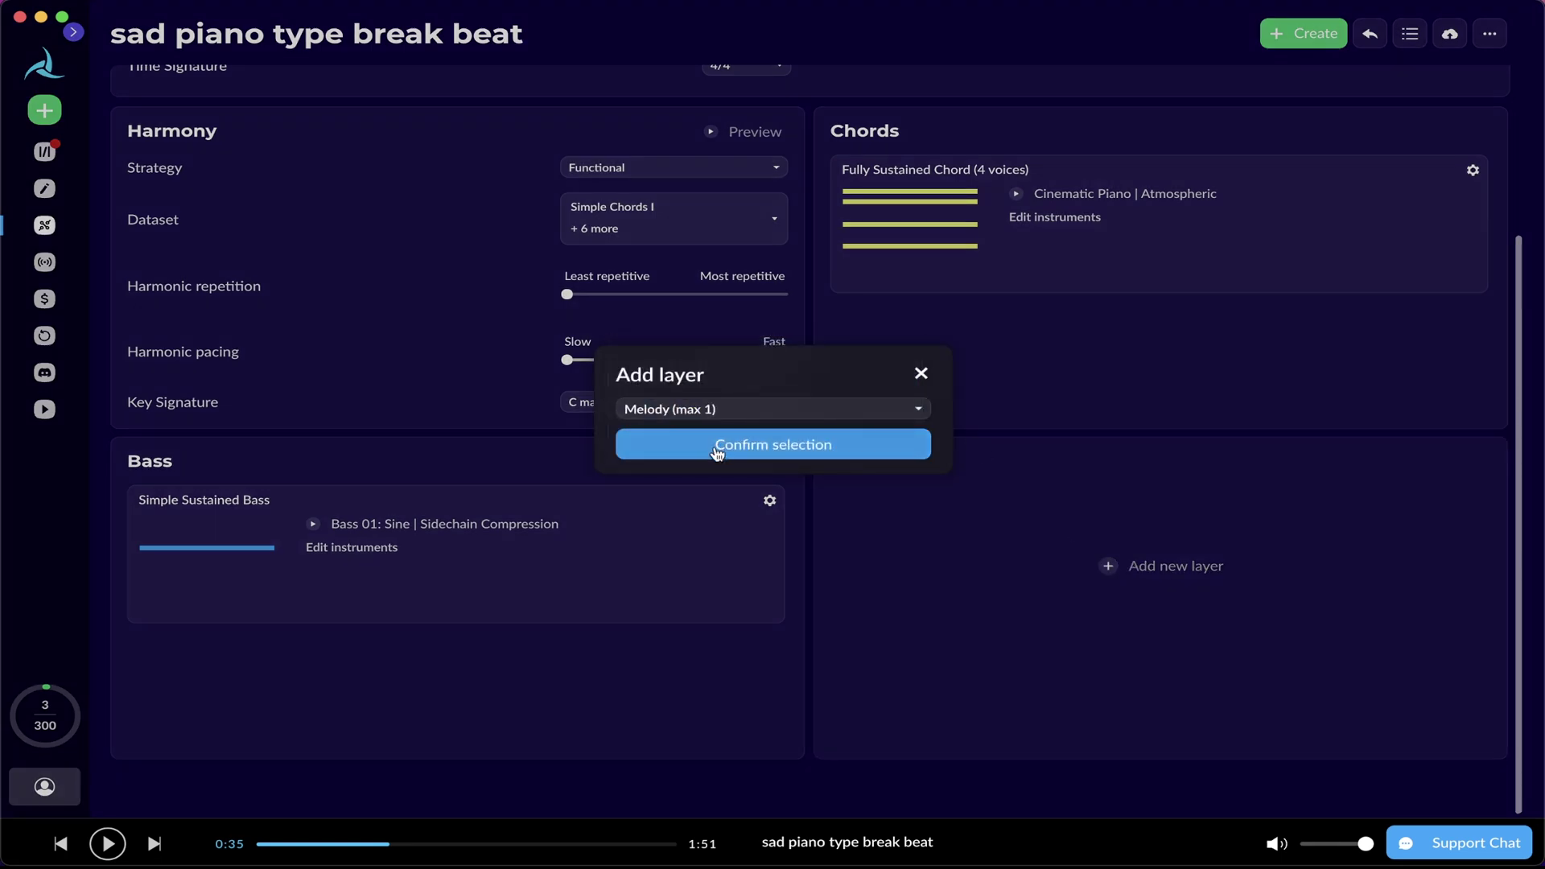
pyautogui.click(714, 446)
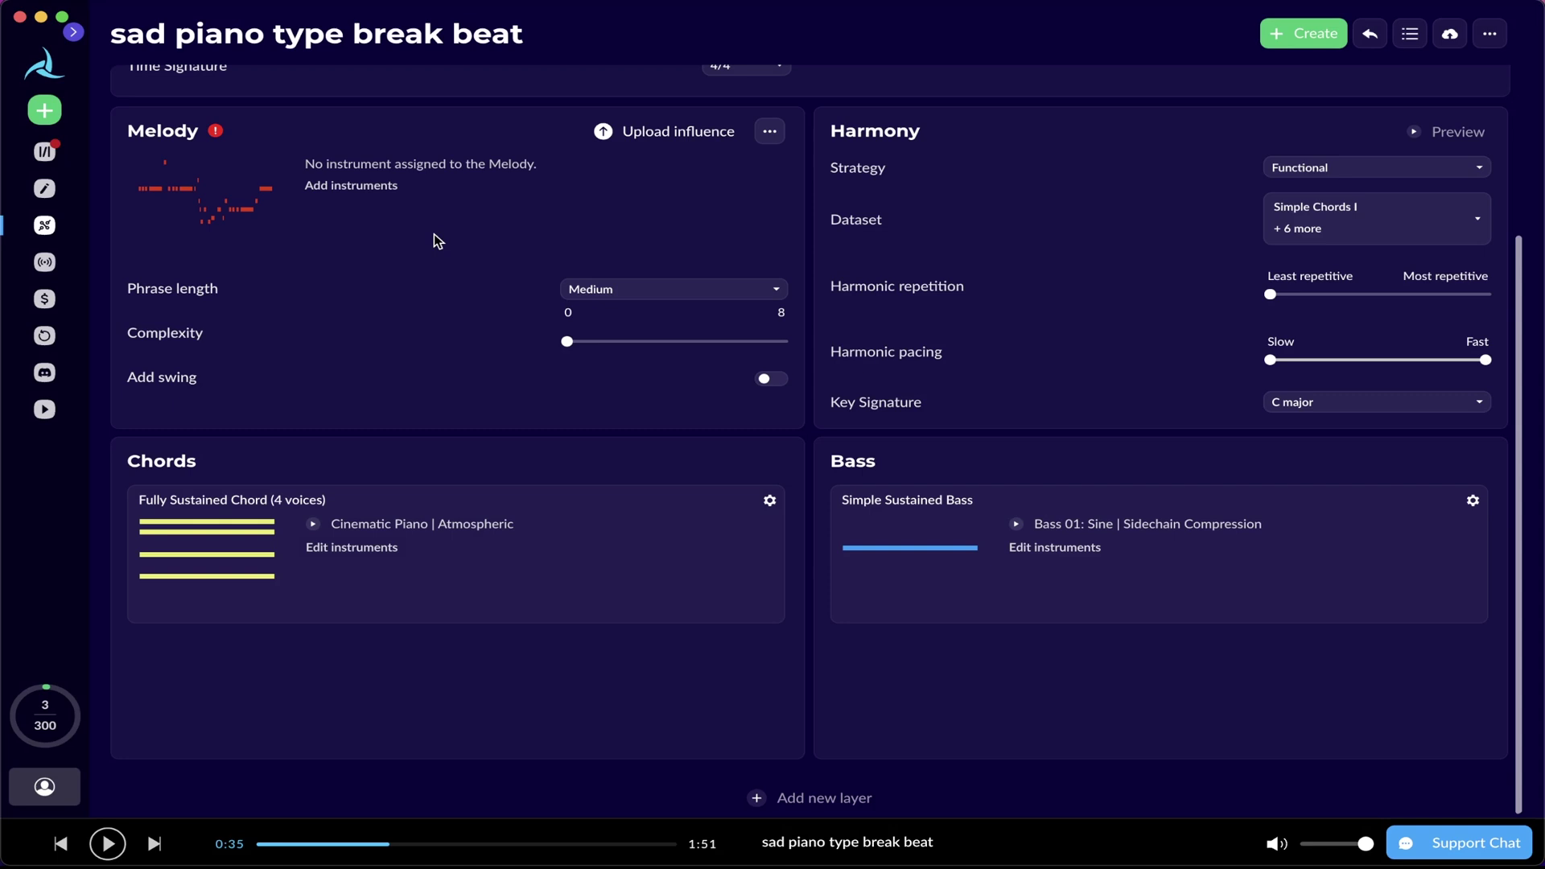
# Step: Assign Violins 1 | Legato (Vibrato) to the Melody layer via a 'violin' search
pyautogui.click(396, 198)
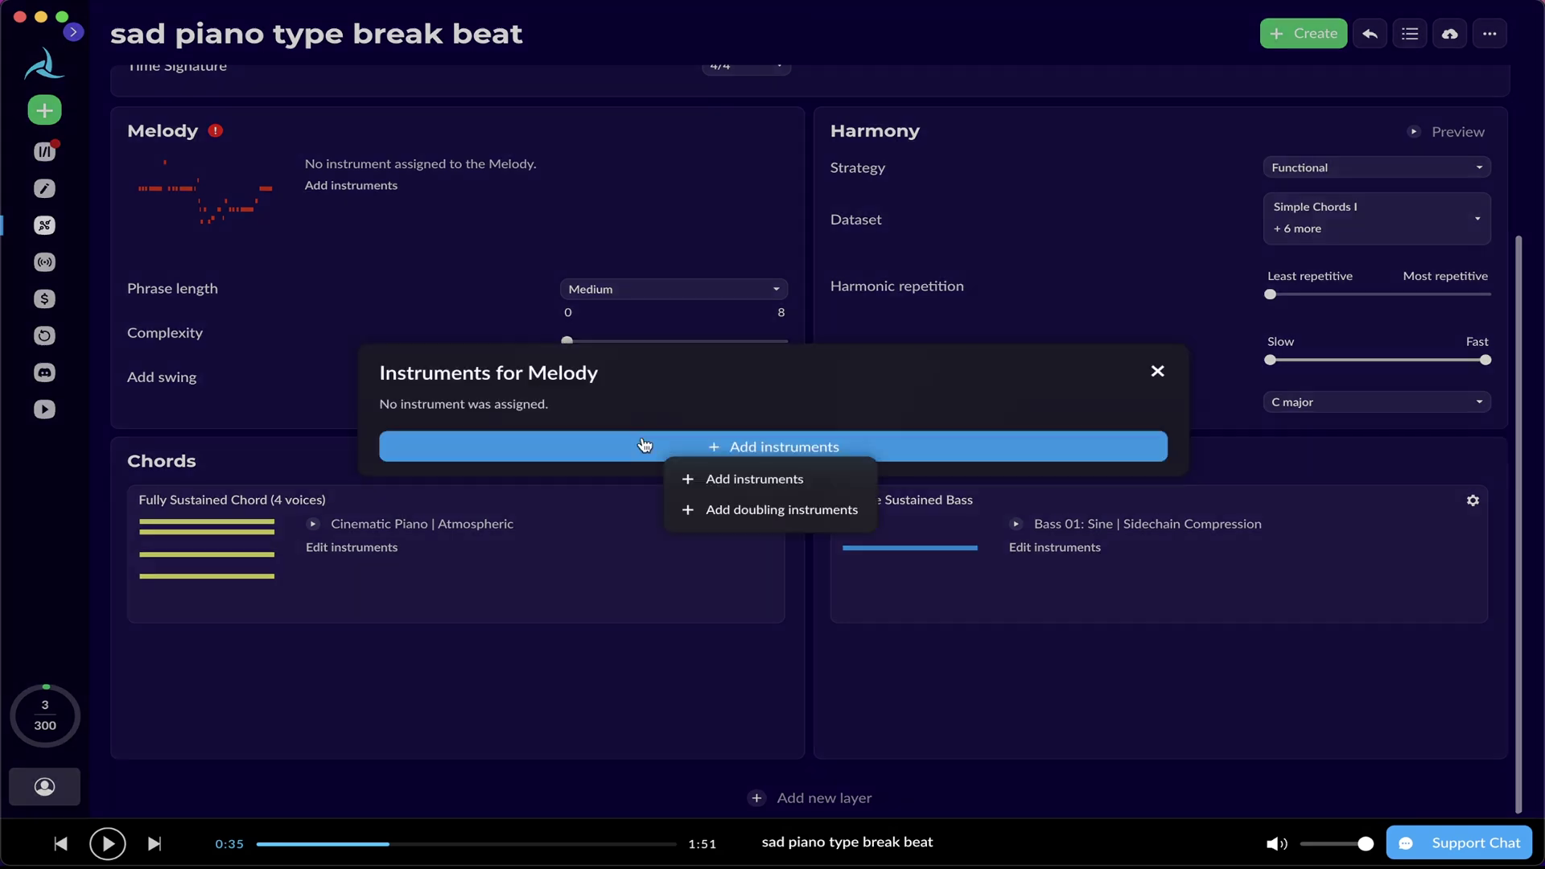
pyautogui.click(752, 476)
pyautogui.write('violin')
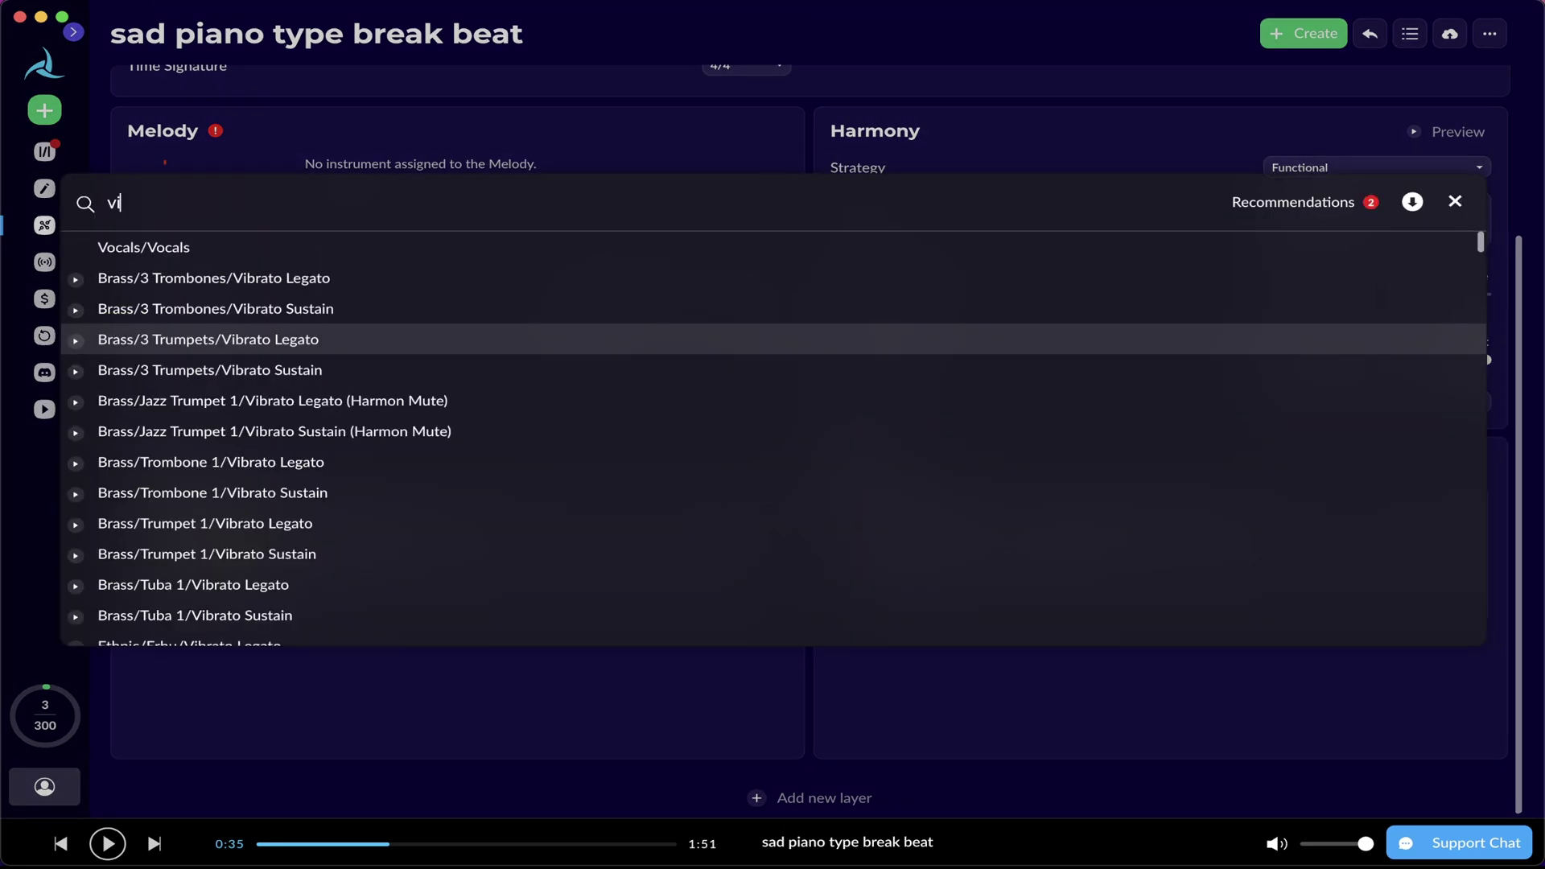
pyautogui.click(468, 255)
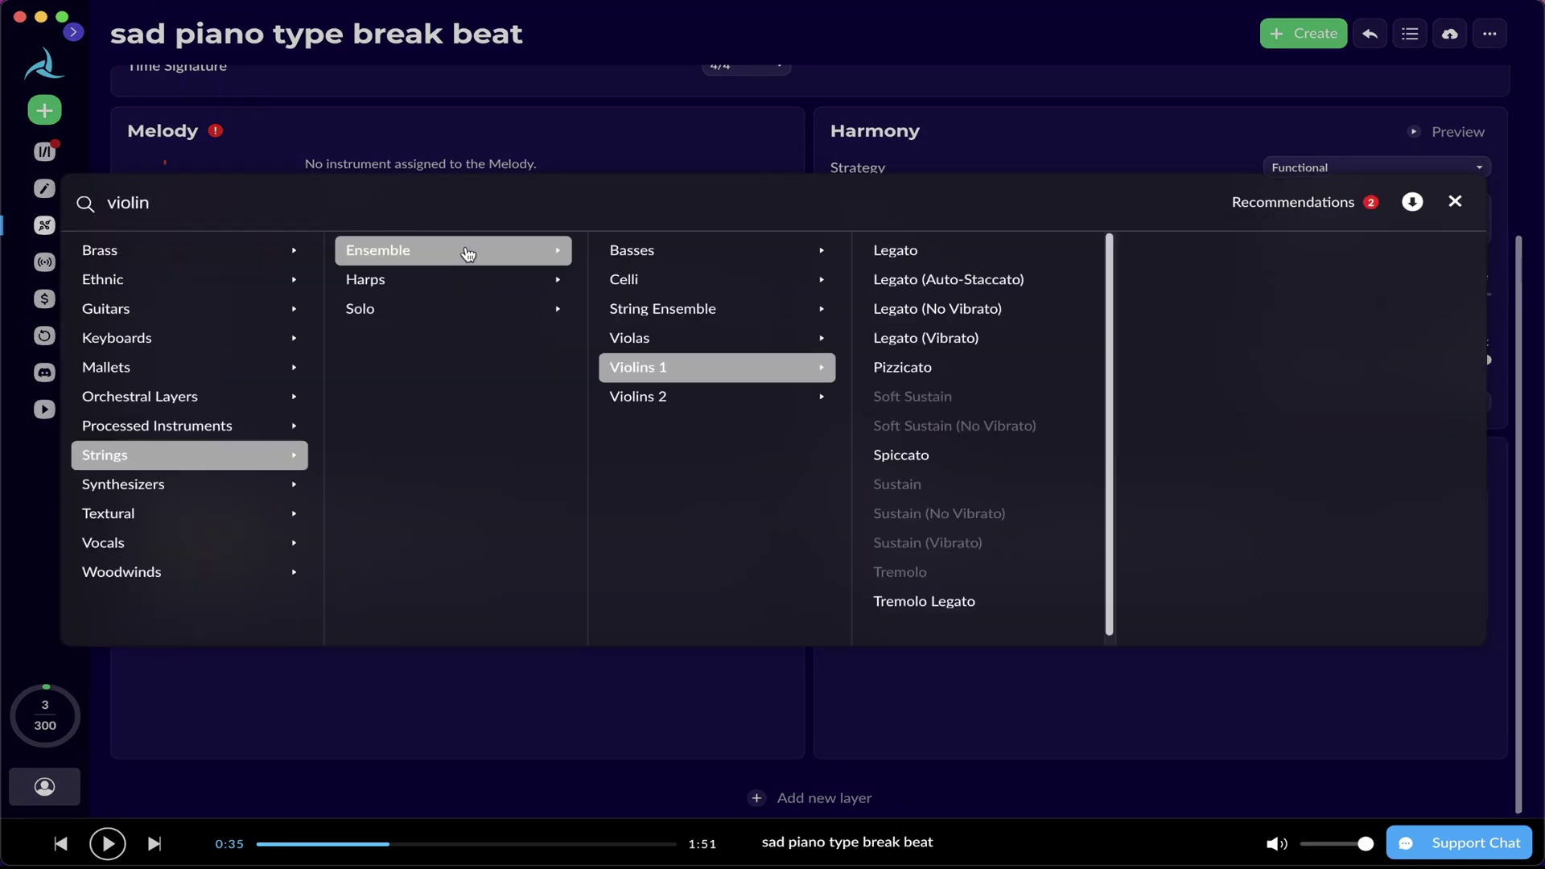
pyautogui.click(1054, 352)
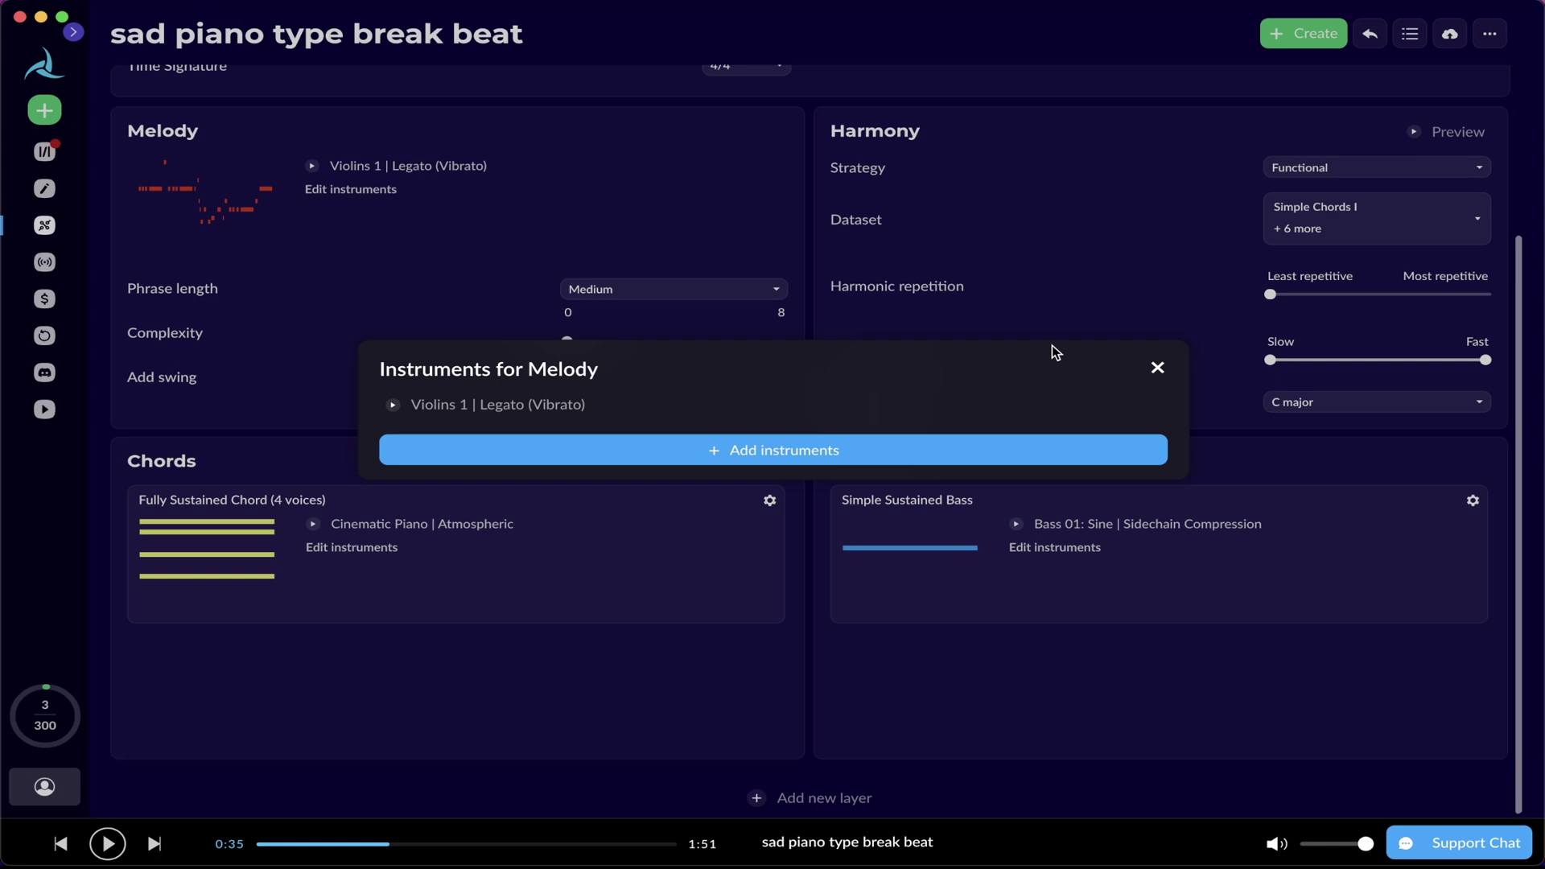
pyautogui.click(1157, 368)
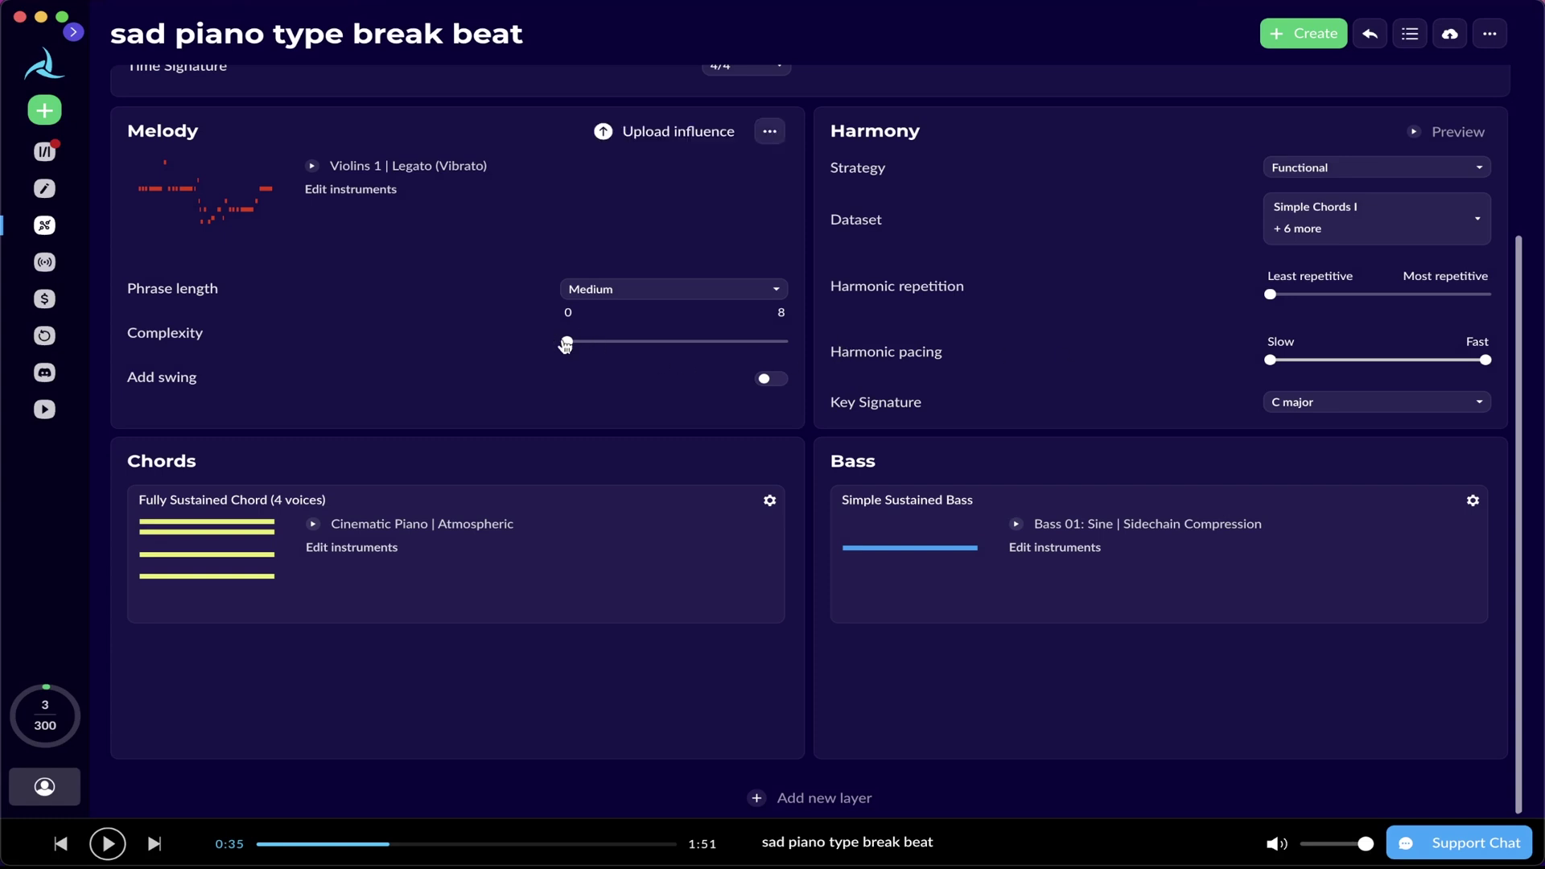
# Step: Raise the Melody layer's complexity from 0 to 3
pyautogui.moveTo(565, 344); pyautogui.dragTo(605, 350)
pyautogui.scroll(-2, 649, 373)
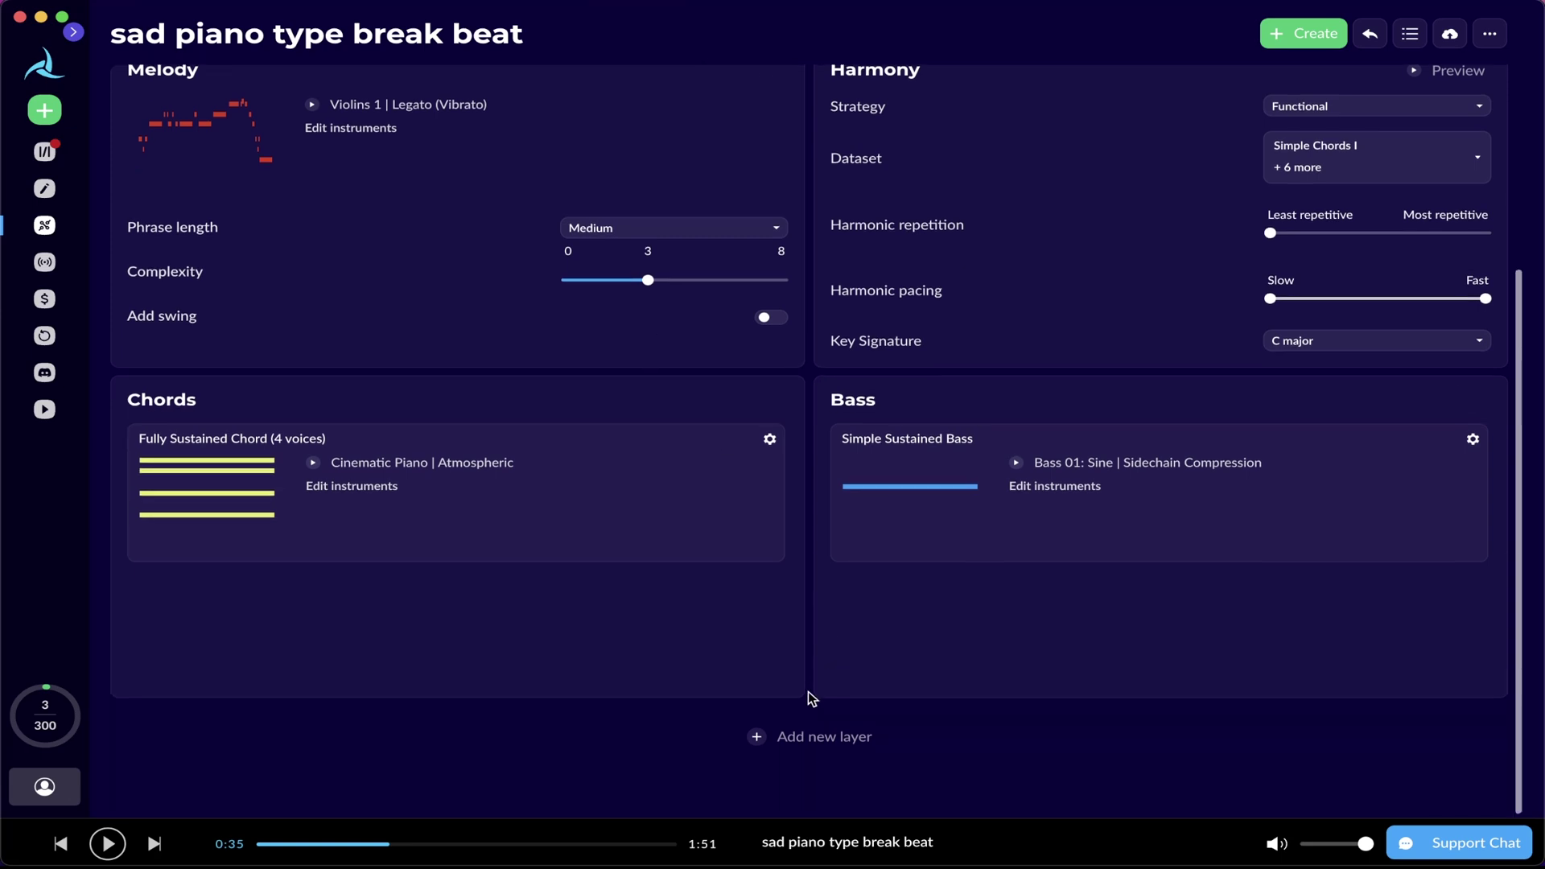
# Step: Add a Percussion layer and give it the Drum N Bass Perc accompaniment pack
pyautogui.click(798, 739)
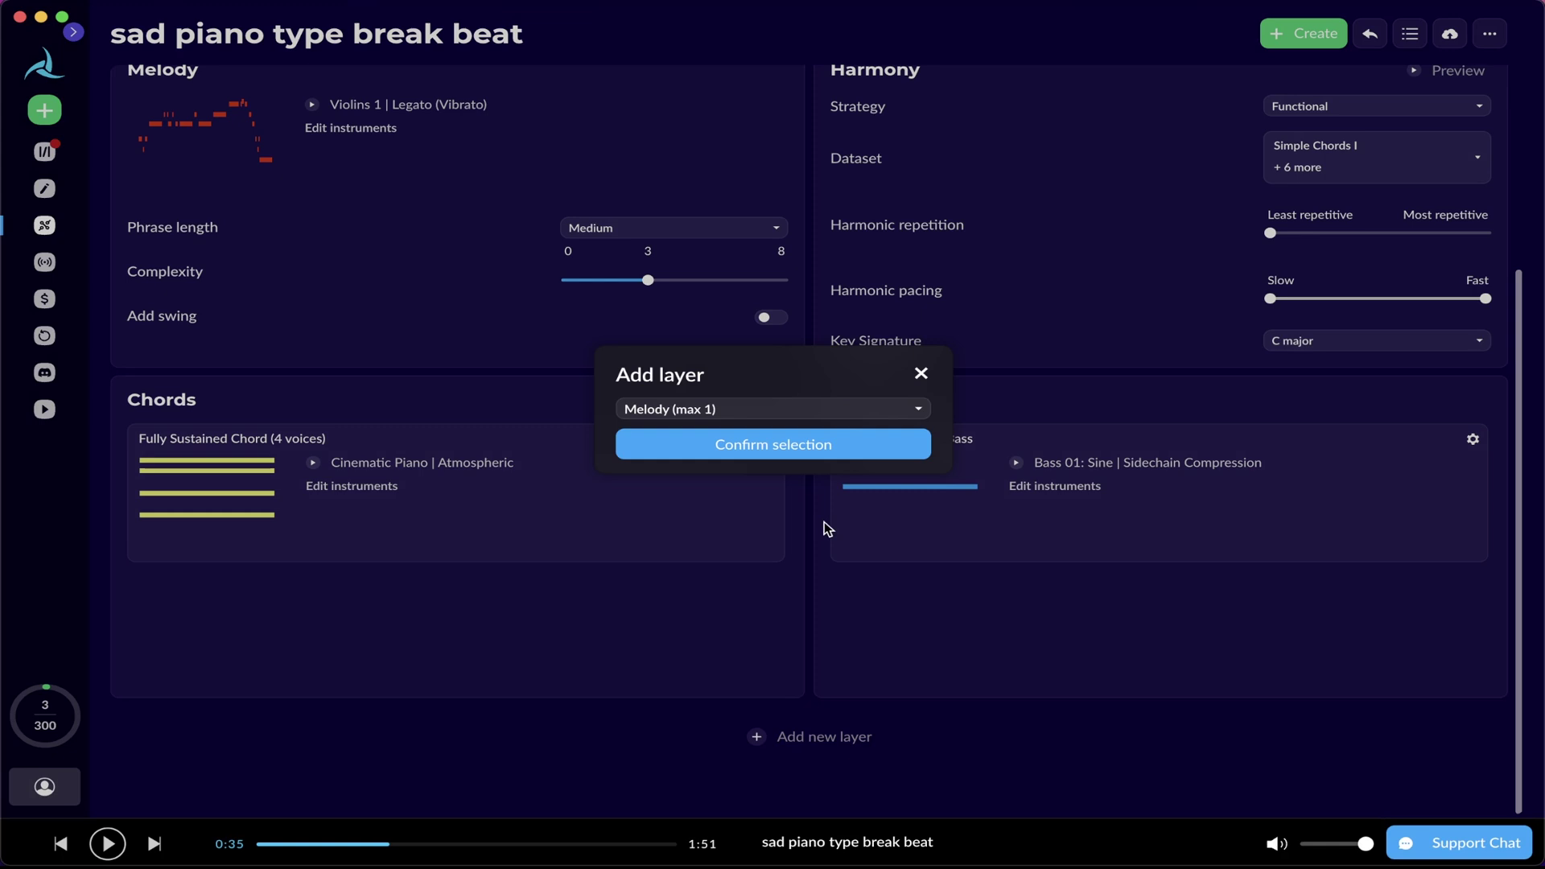
pyautogui.click(762, 410)
pyautogui.press('Down')
pyautogui.press('Down')
pyautogui.press('Down')
pyautogui.press('Return')
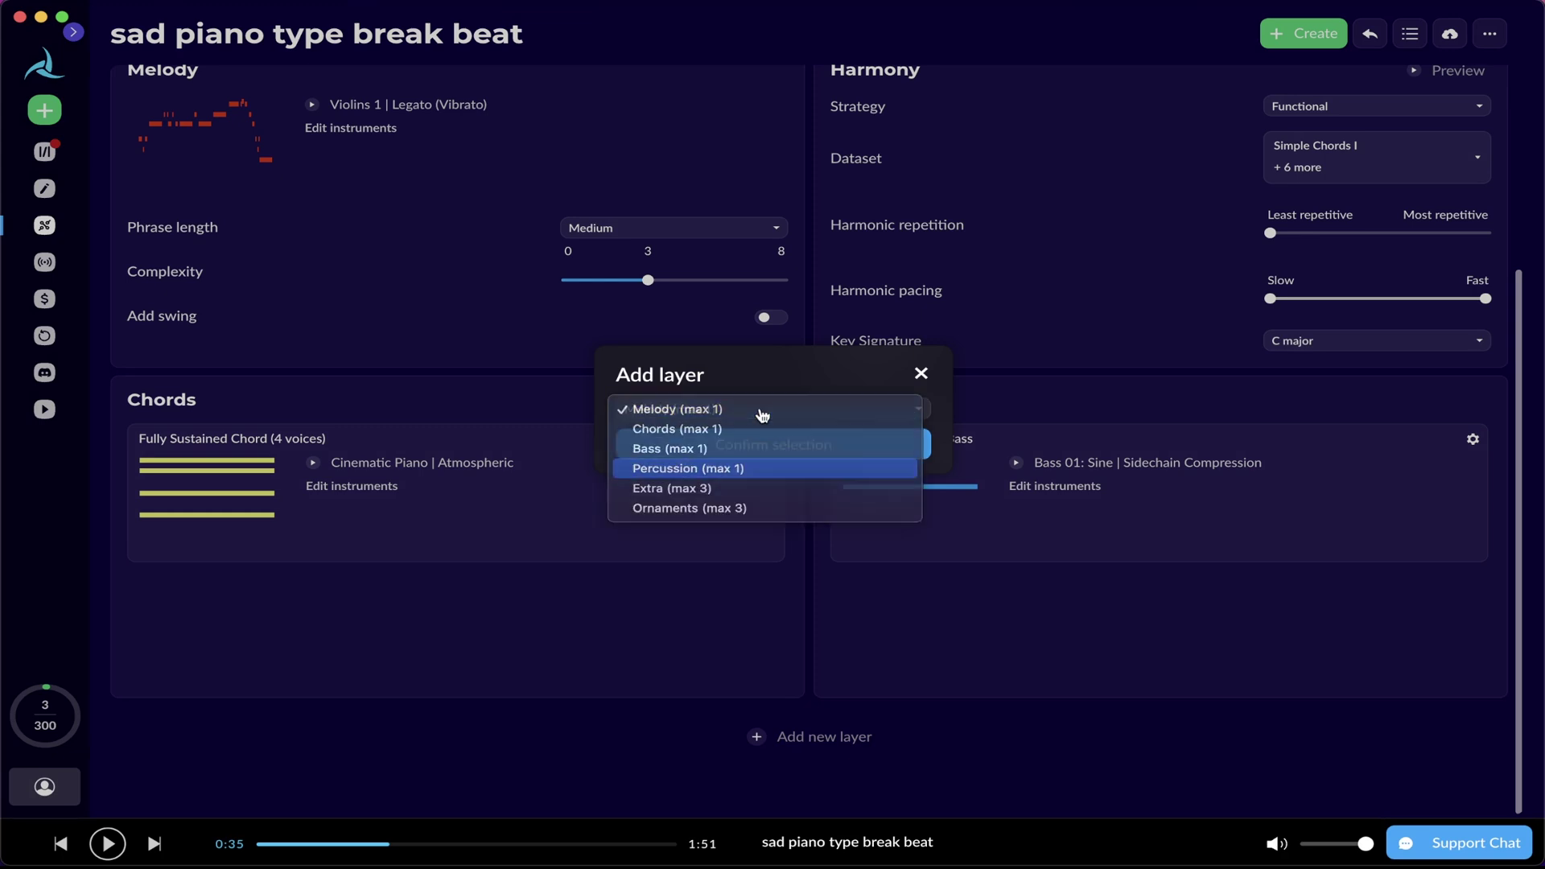
pyautogui.click(728, 442)
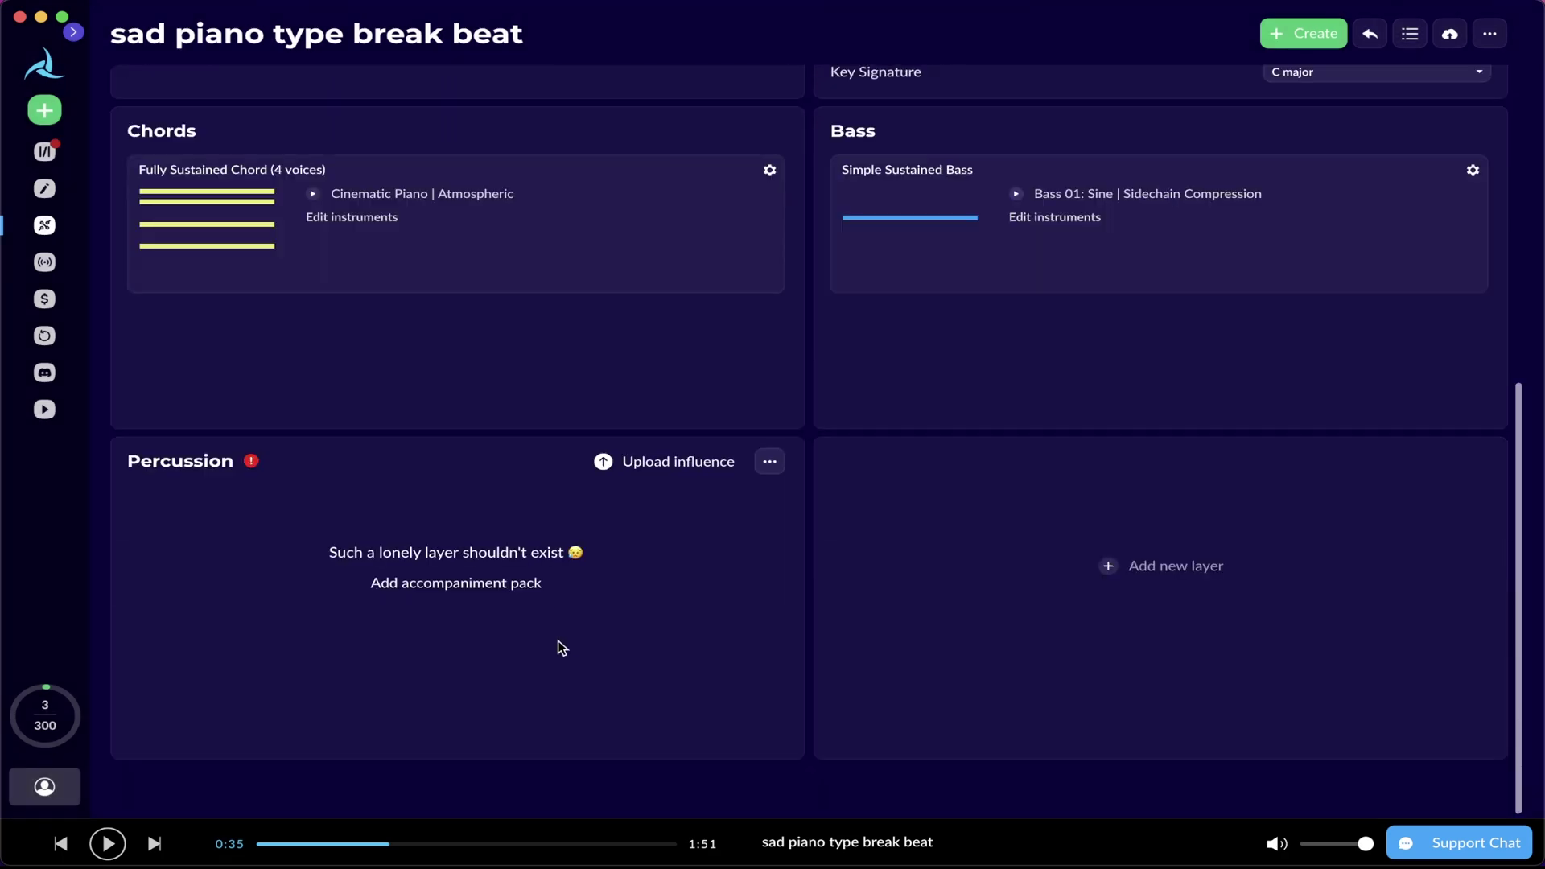
pyautogui.click(483, 585)
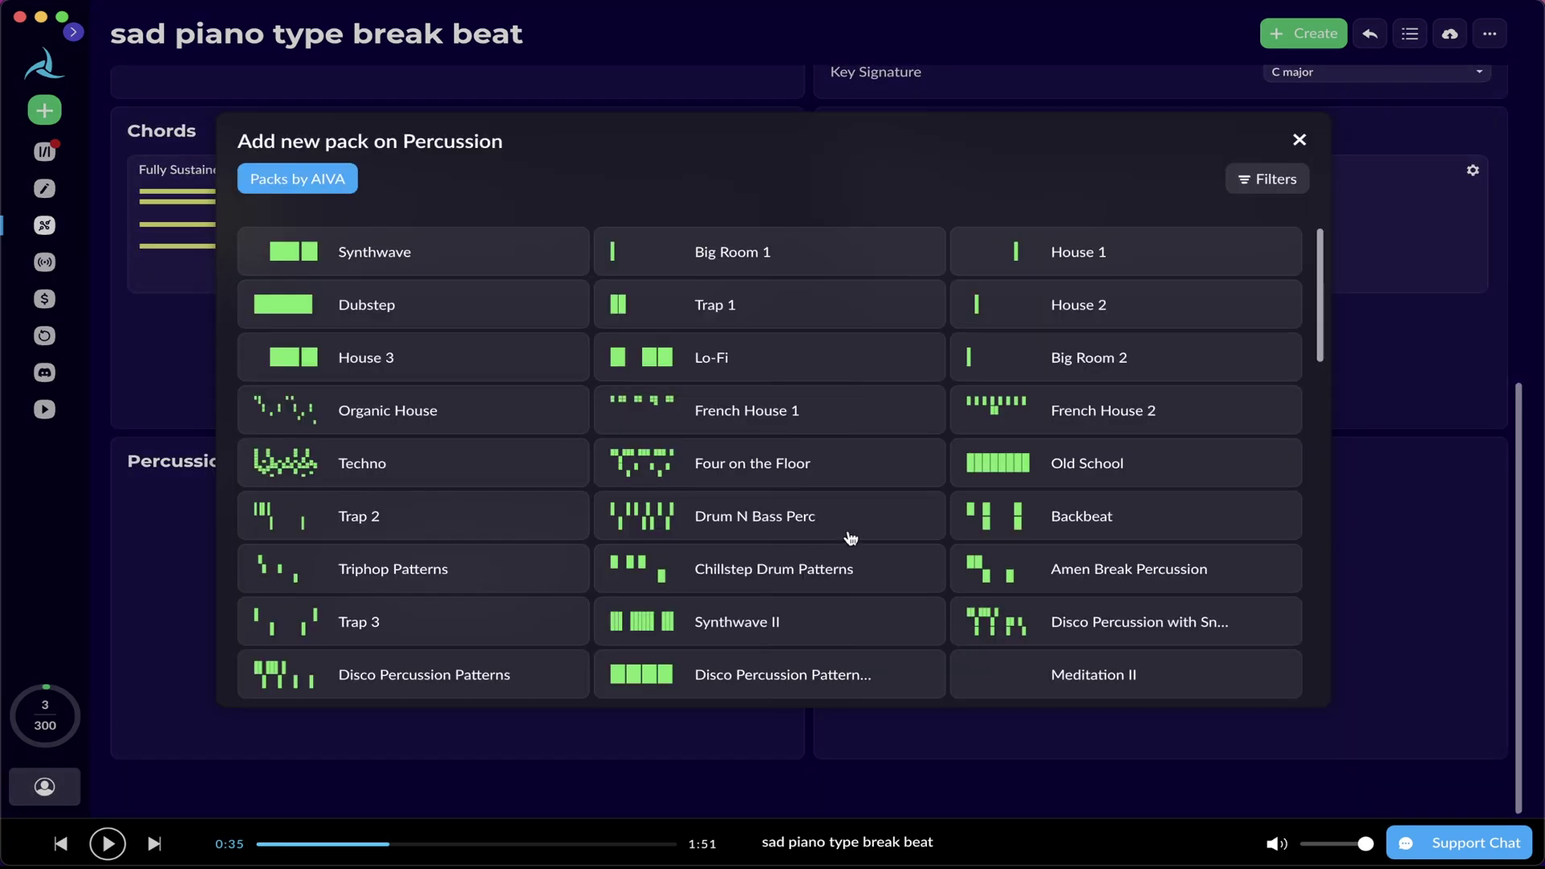
pyautogui.click(850, 537)
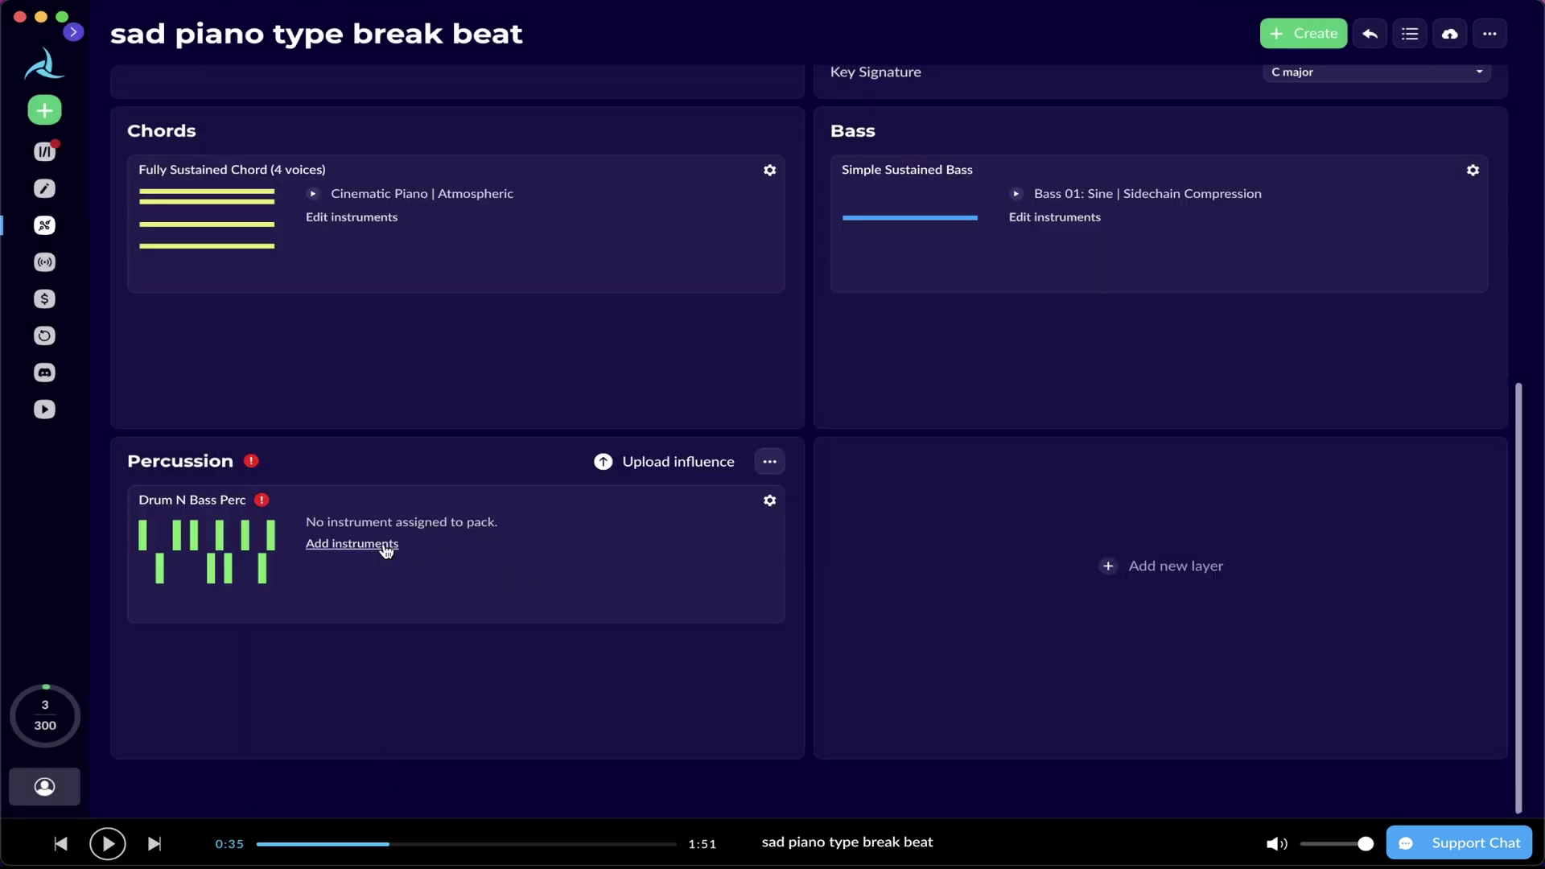
# Step: Assign Drum & Bass Kit 1 as the instrument for the Drum N Bass Perc pack
pyautogui.click(386, 550)
pyautogui.click(708, 448)
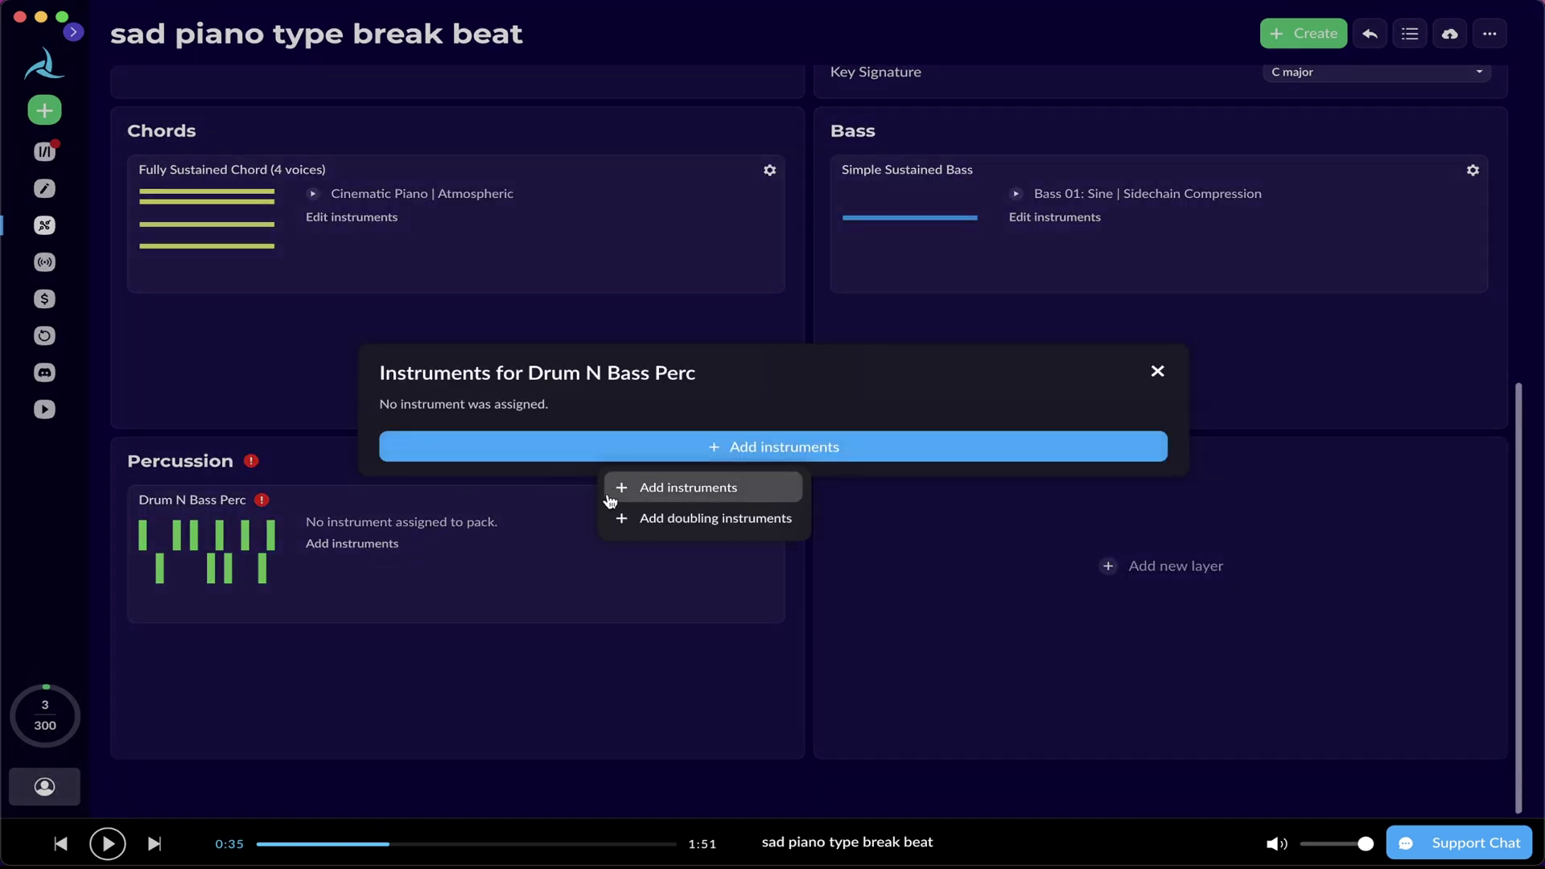
pyautogui.click(609, 494)
pyautogui.click(193, 487)
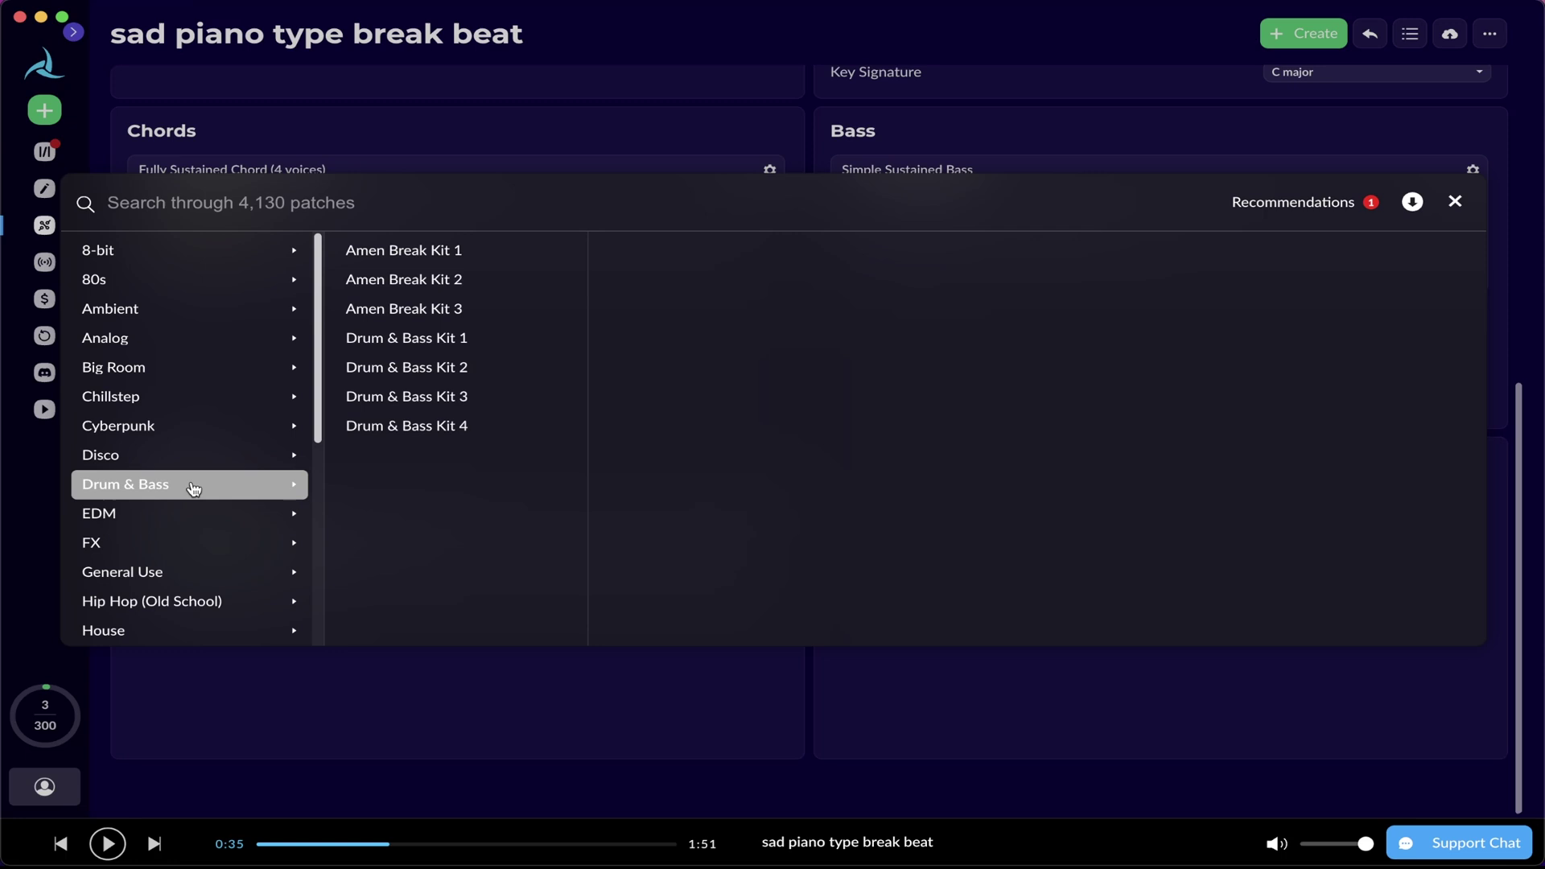
pyautogui.click(513, 341)
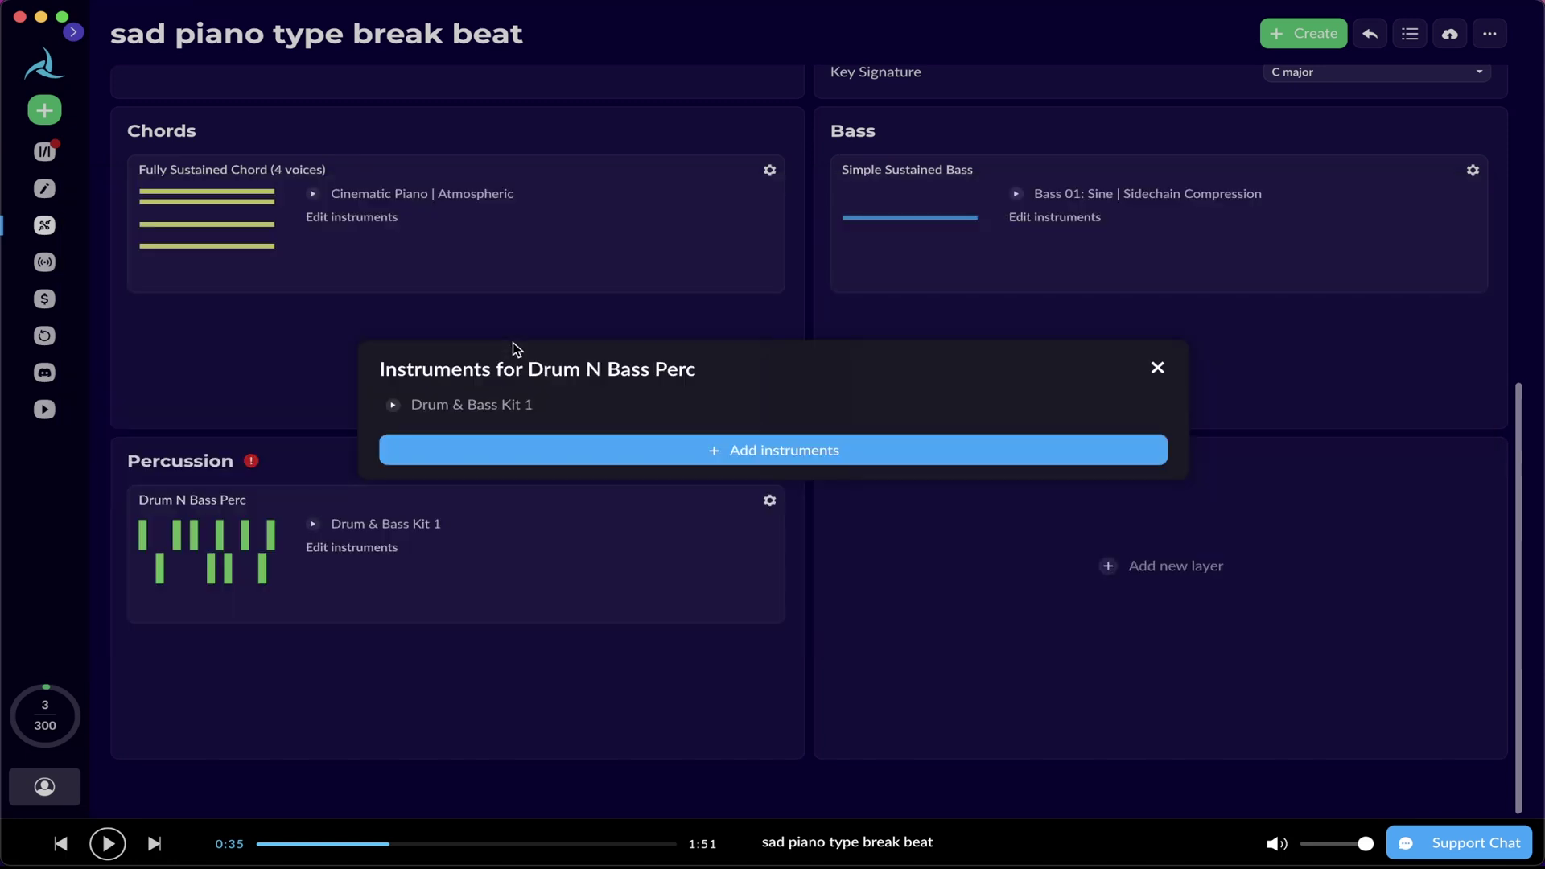
pyautogui.click(1157, 367)
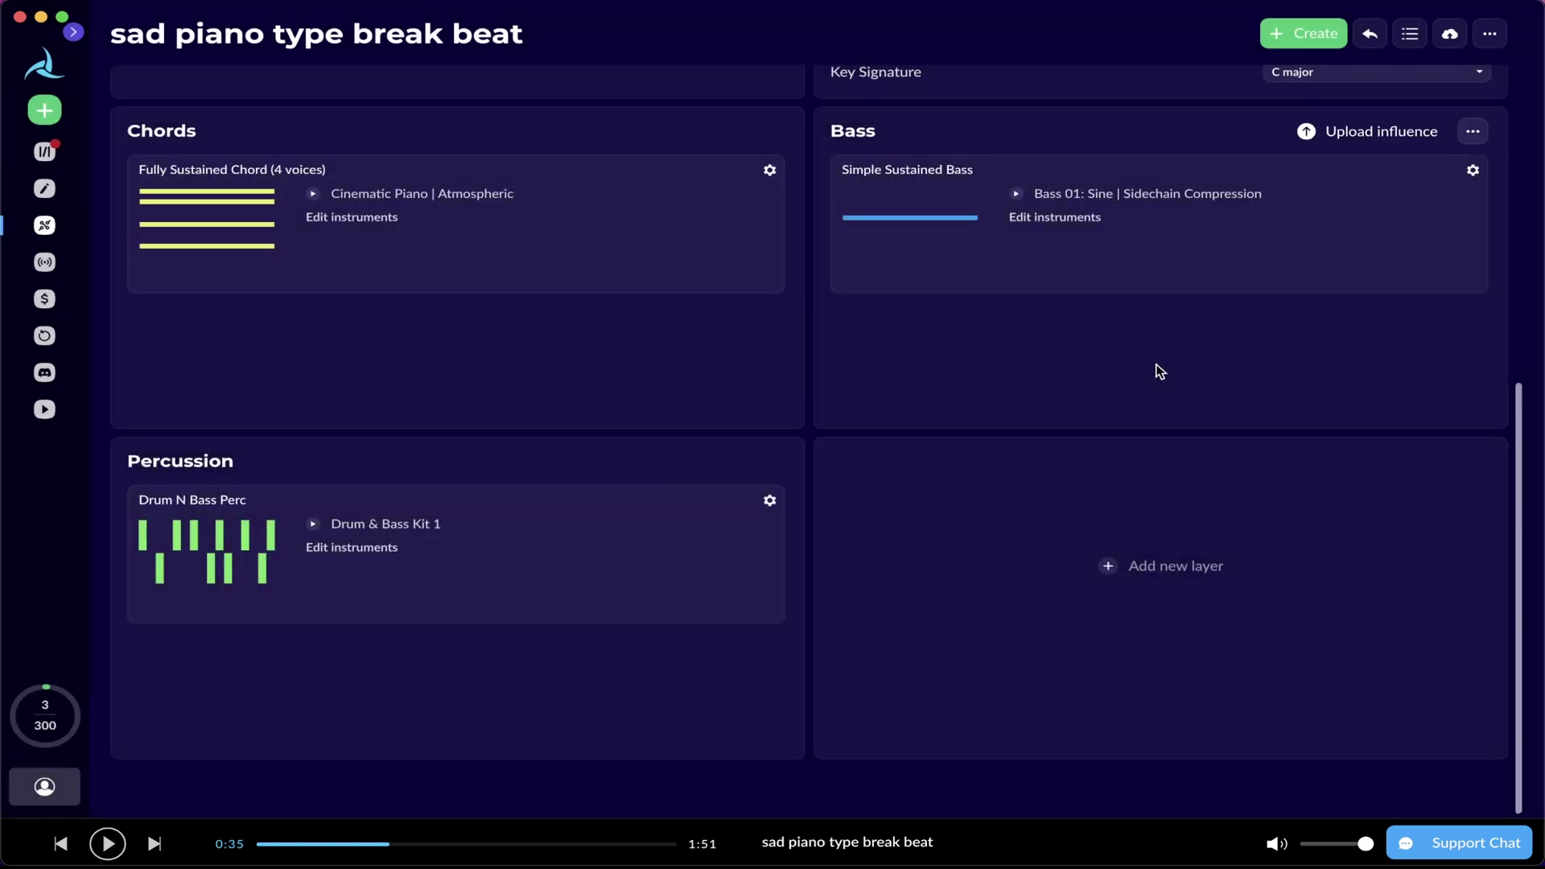
# Step: Scroll to the top of the style editor to review Settings, Melody, Harmony, Chords and Bass
pyautogui.scroll(2, 852, 476)
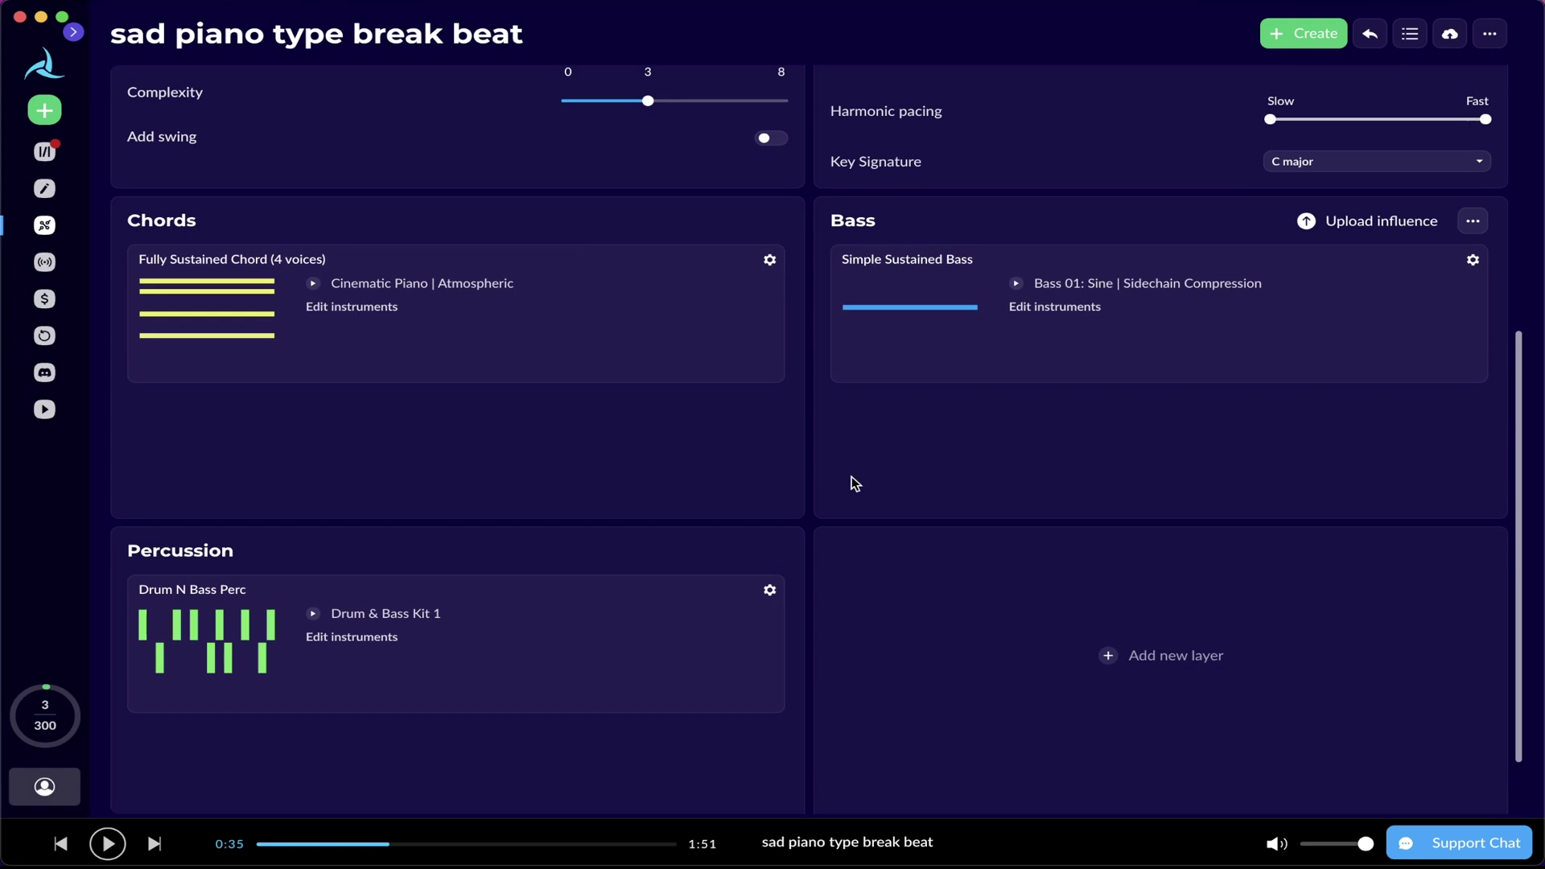
pyautogui.scroll(3, 548, 476)
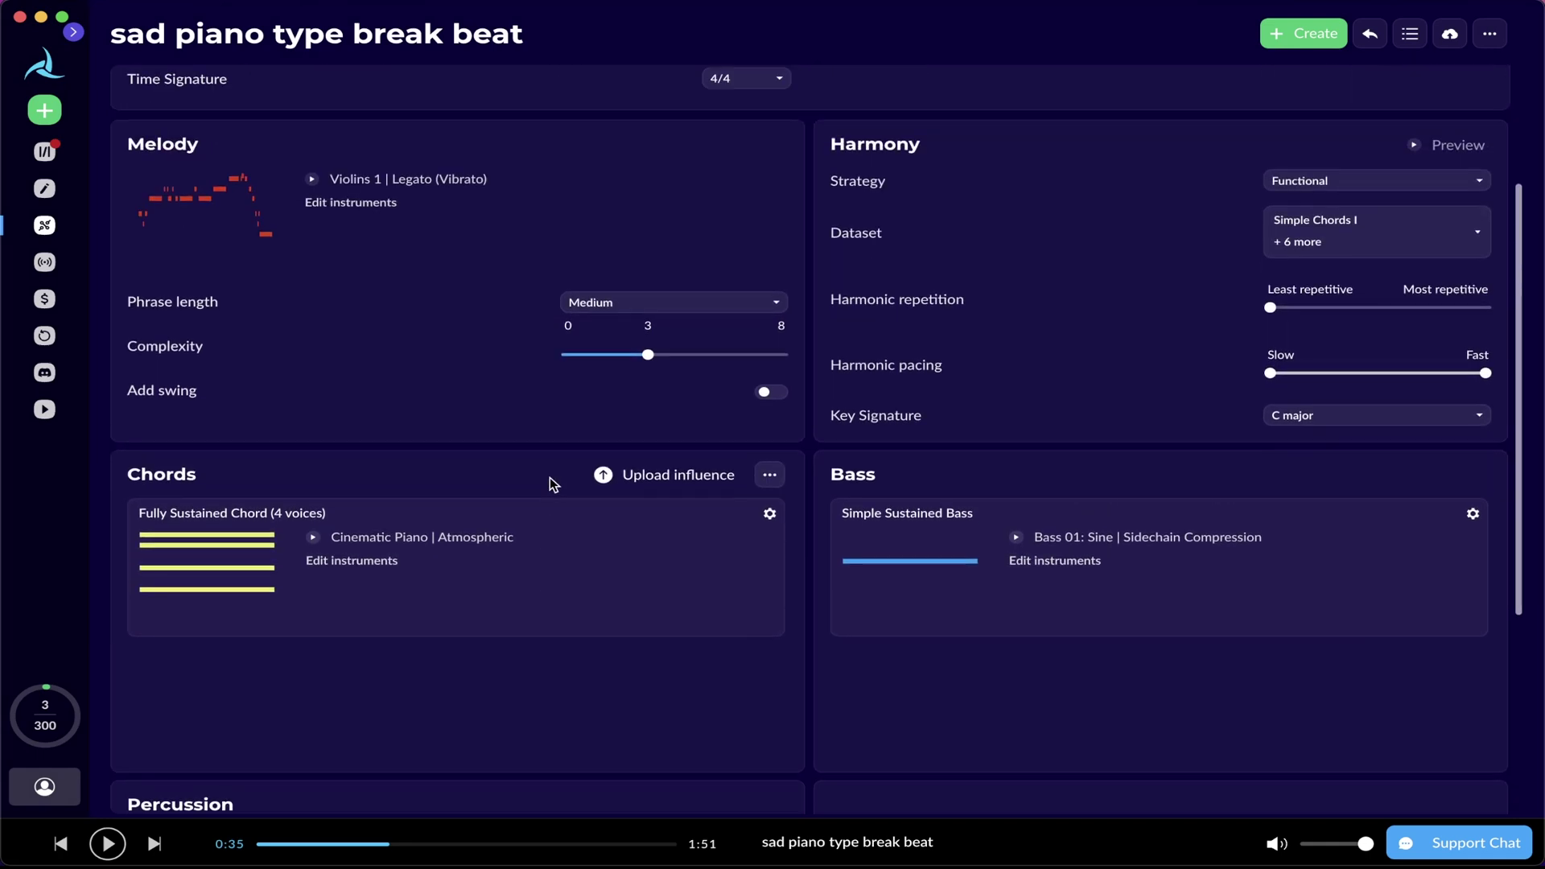
pyautogui.scroll(2, 654, 345)
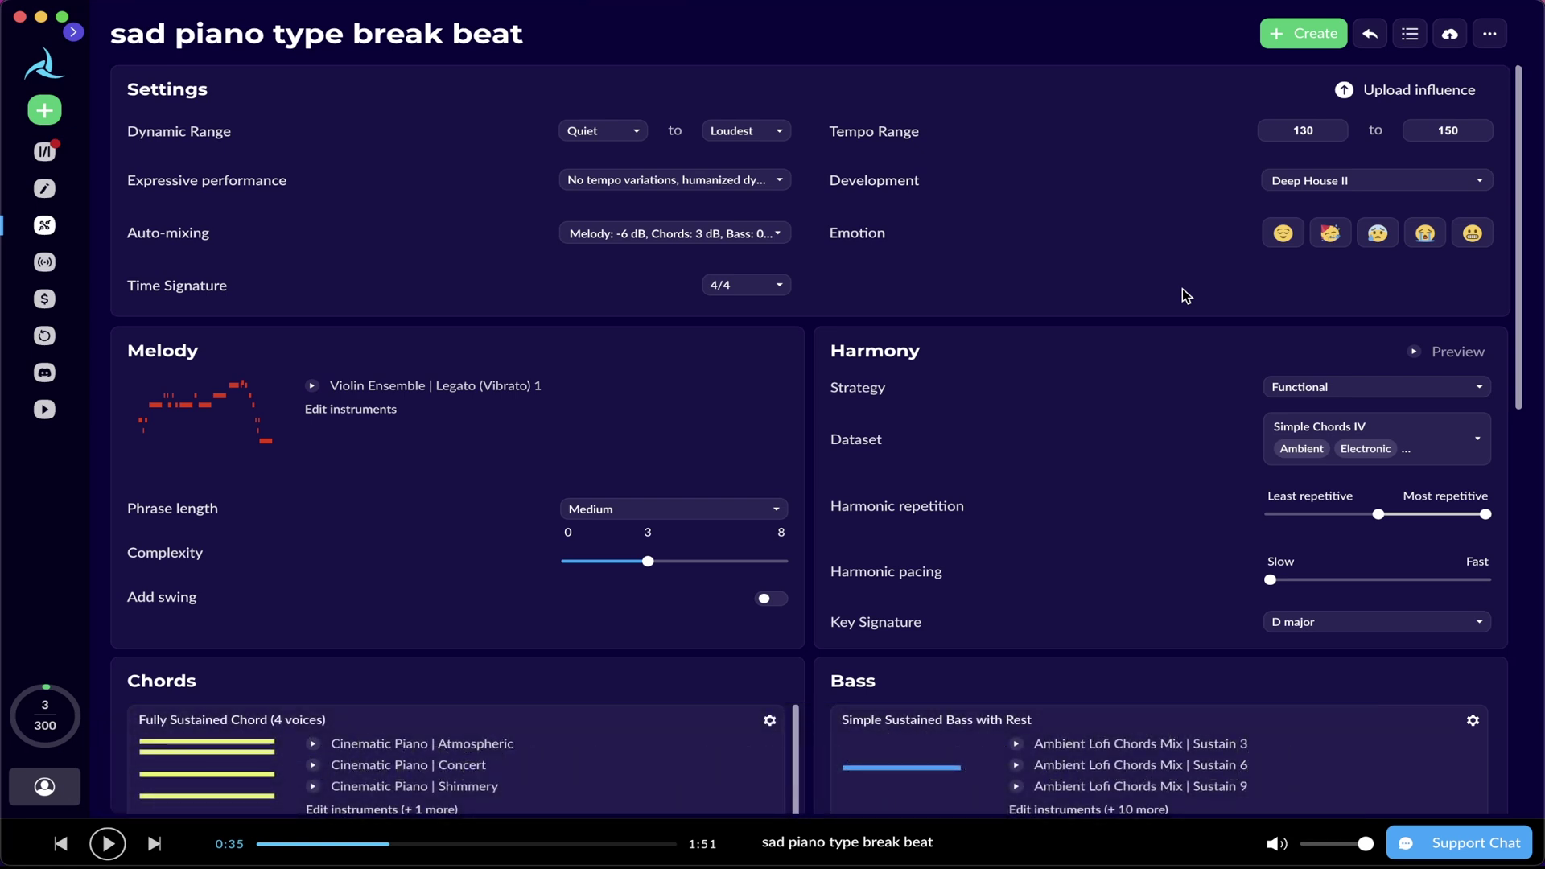
# Step: Start a new Composition Workflow from the 'sad piano type break beat' style in the Library
pyautogui.click(44, 151)
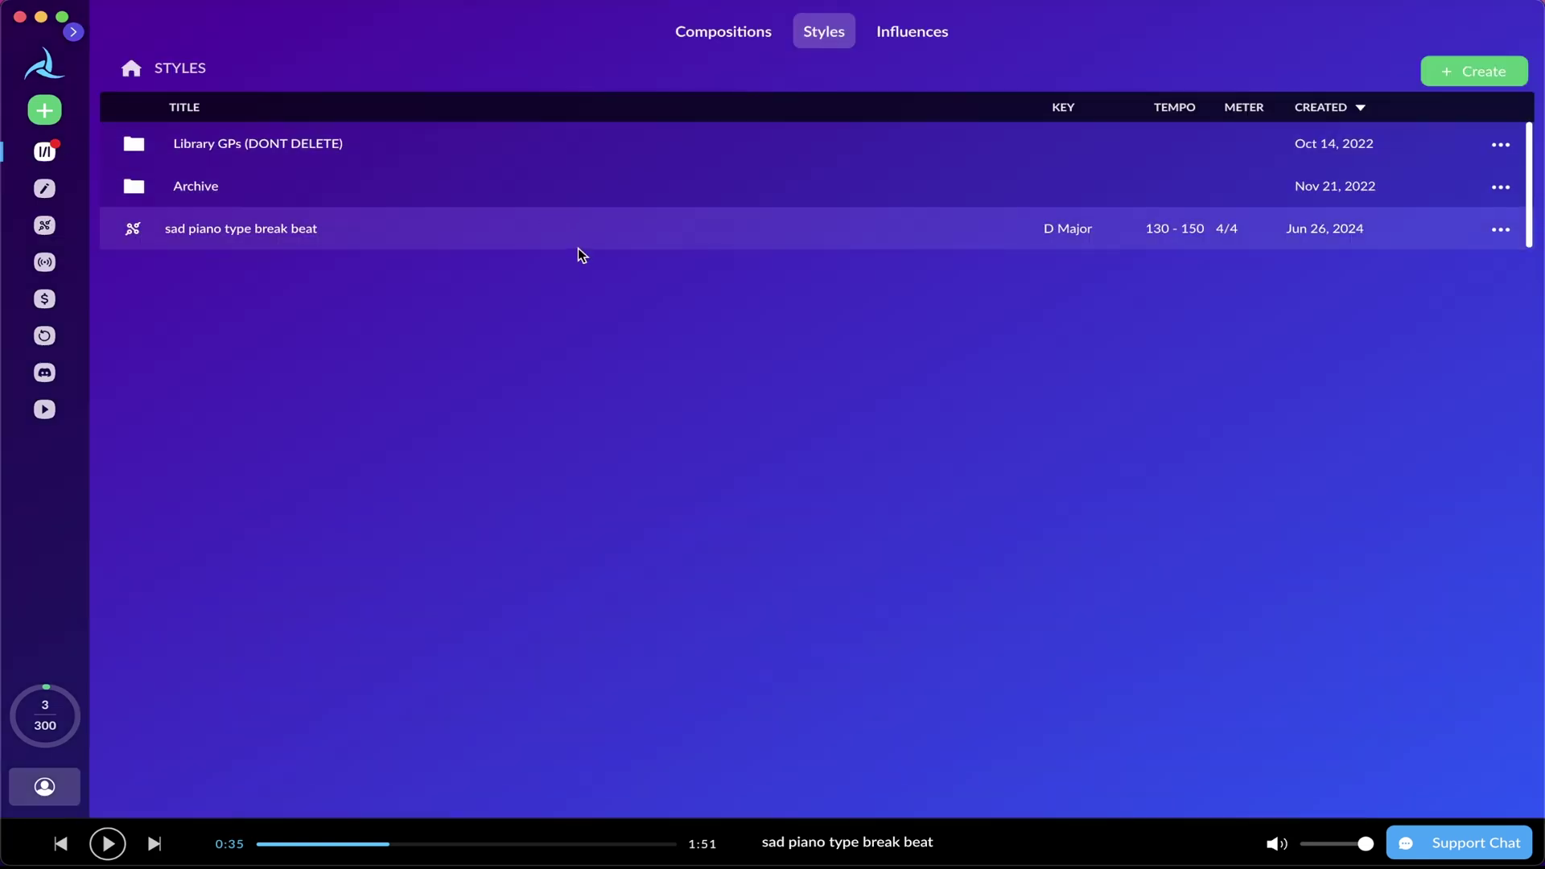
pyautogui.click(1500, 231)
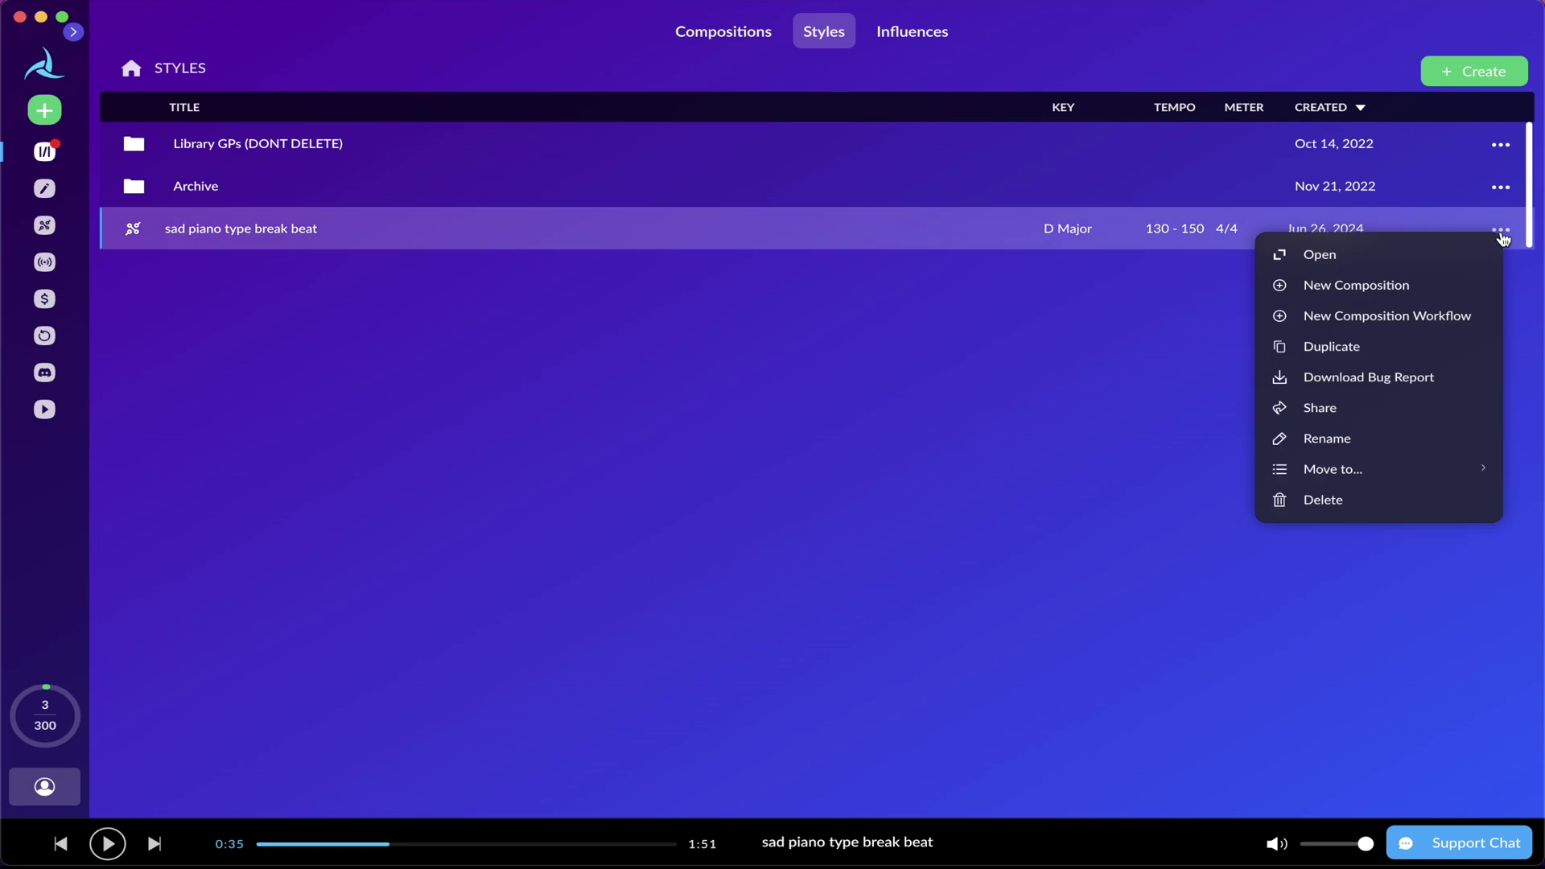
pyautogui.click(1473, 318)
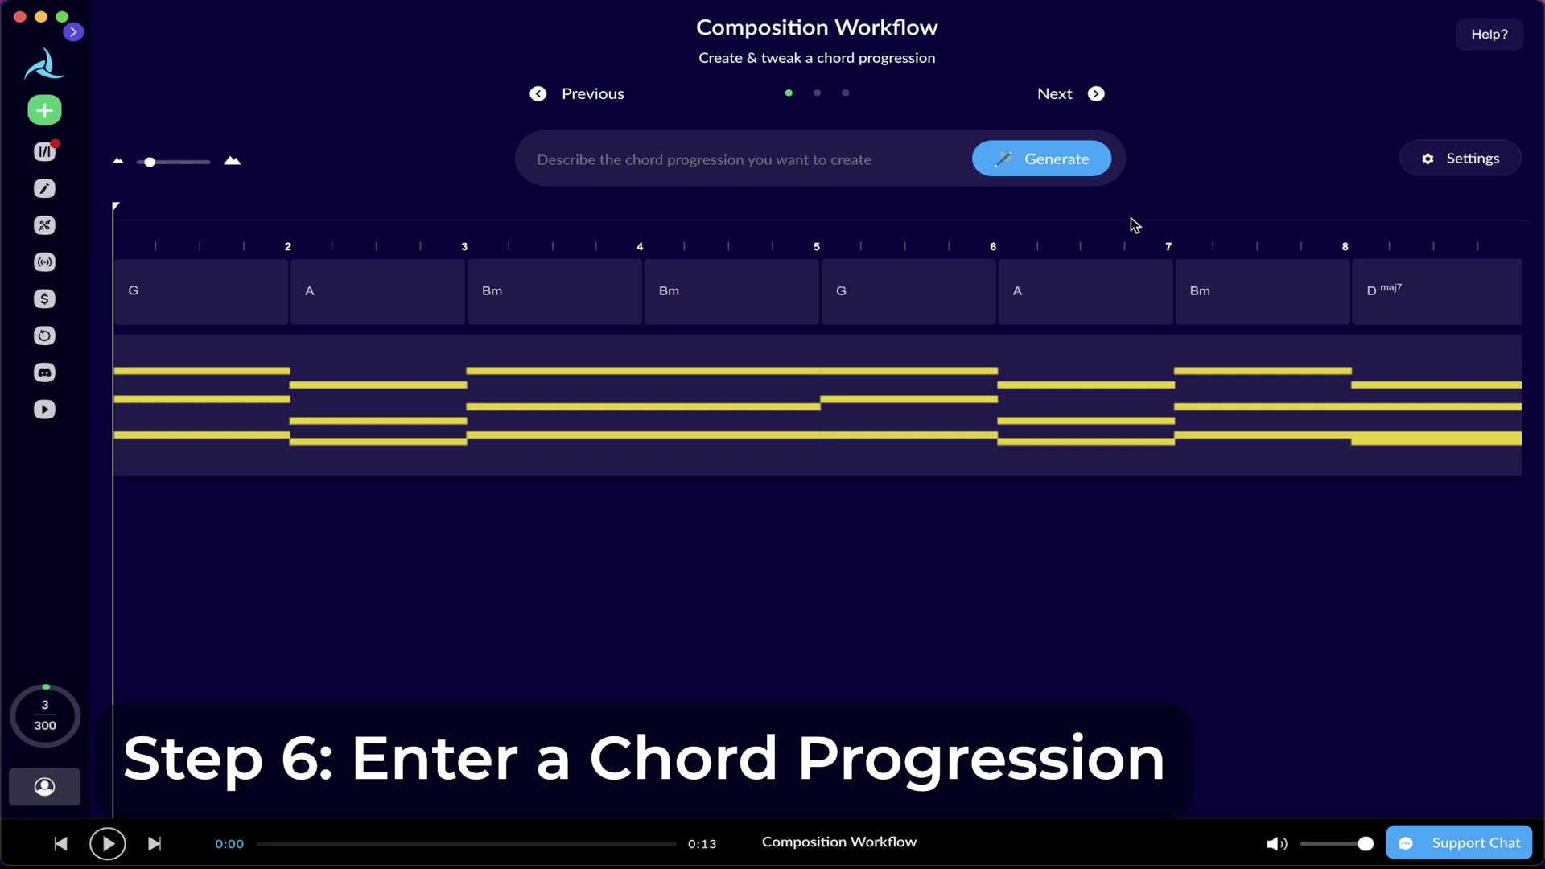
# Step: Generate a chord progression from the description 'sad piano chords'
pyautogui.click(1084, 175)
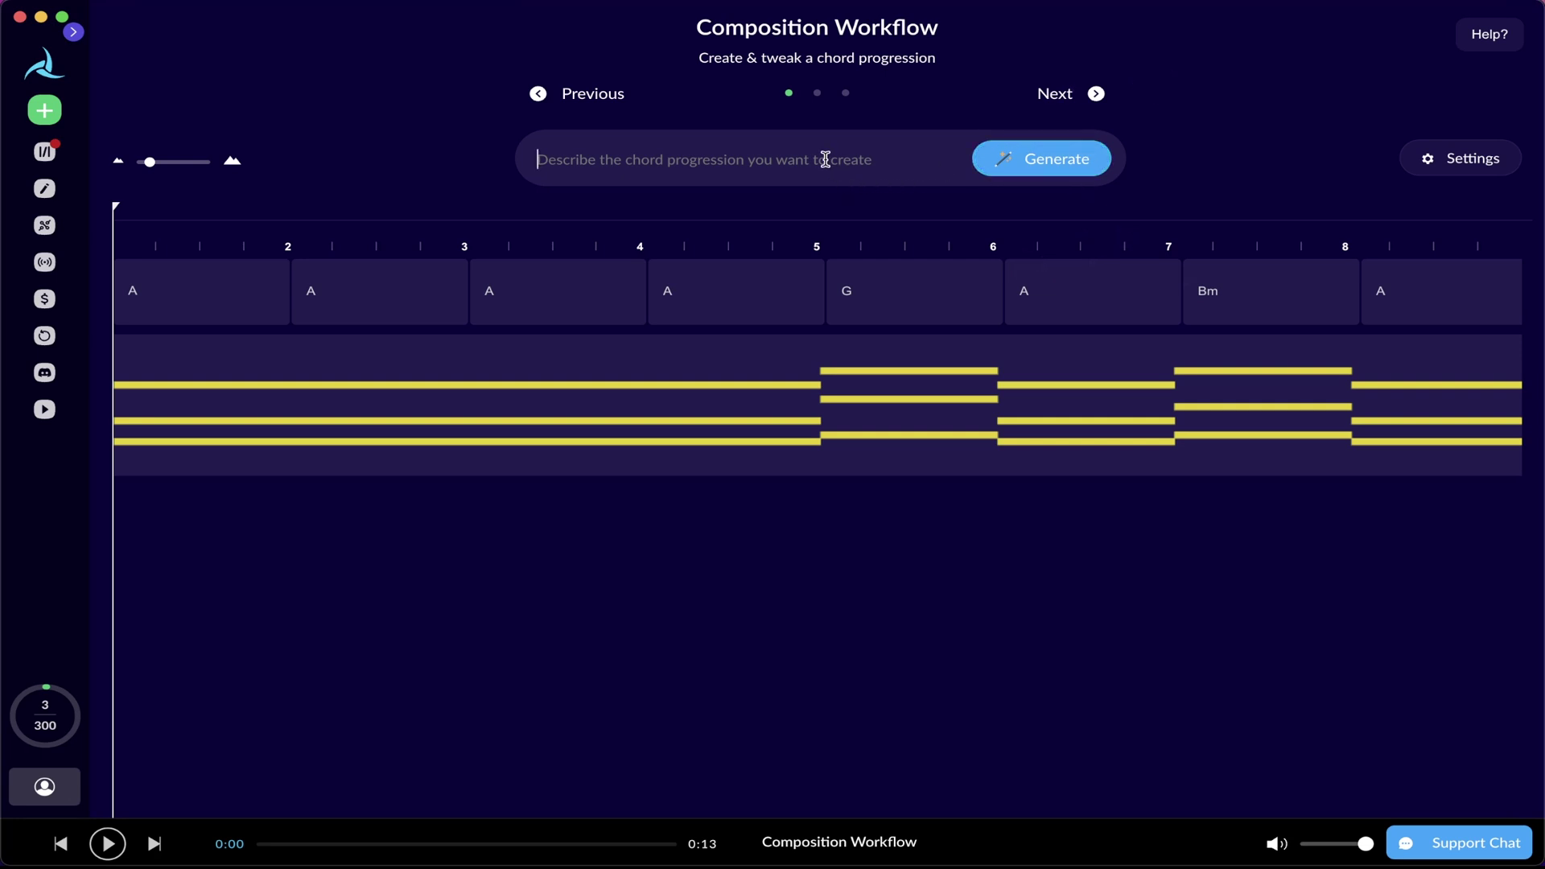
pyautogui.write('sad piano ')
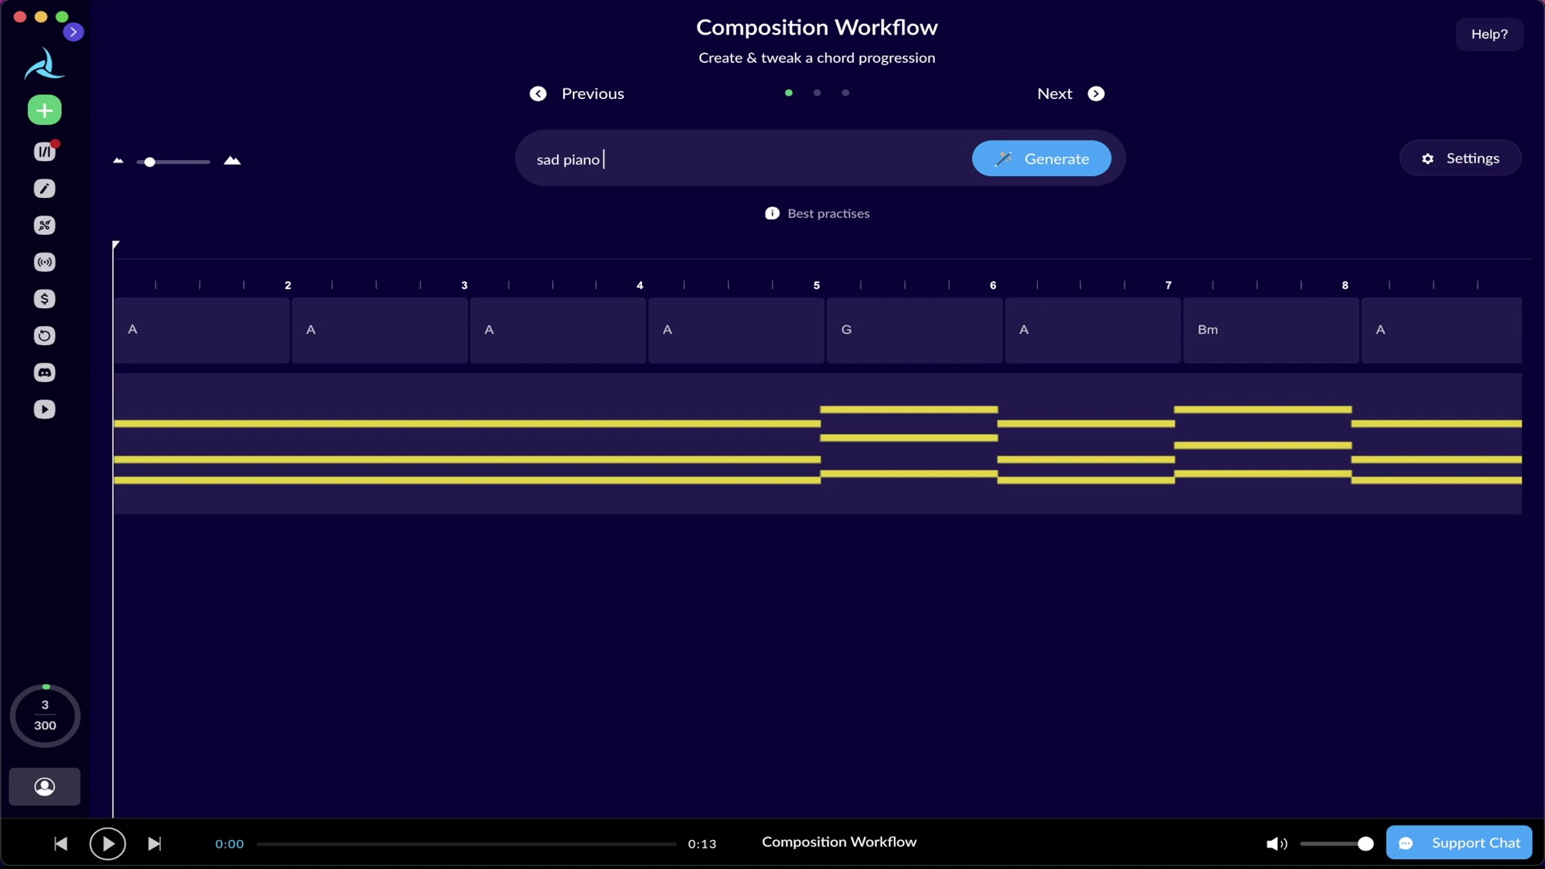
pyautogui.write('chords')
pyautogui.click(1064, 165)
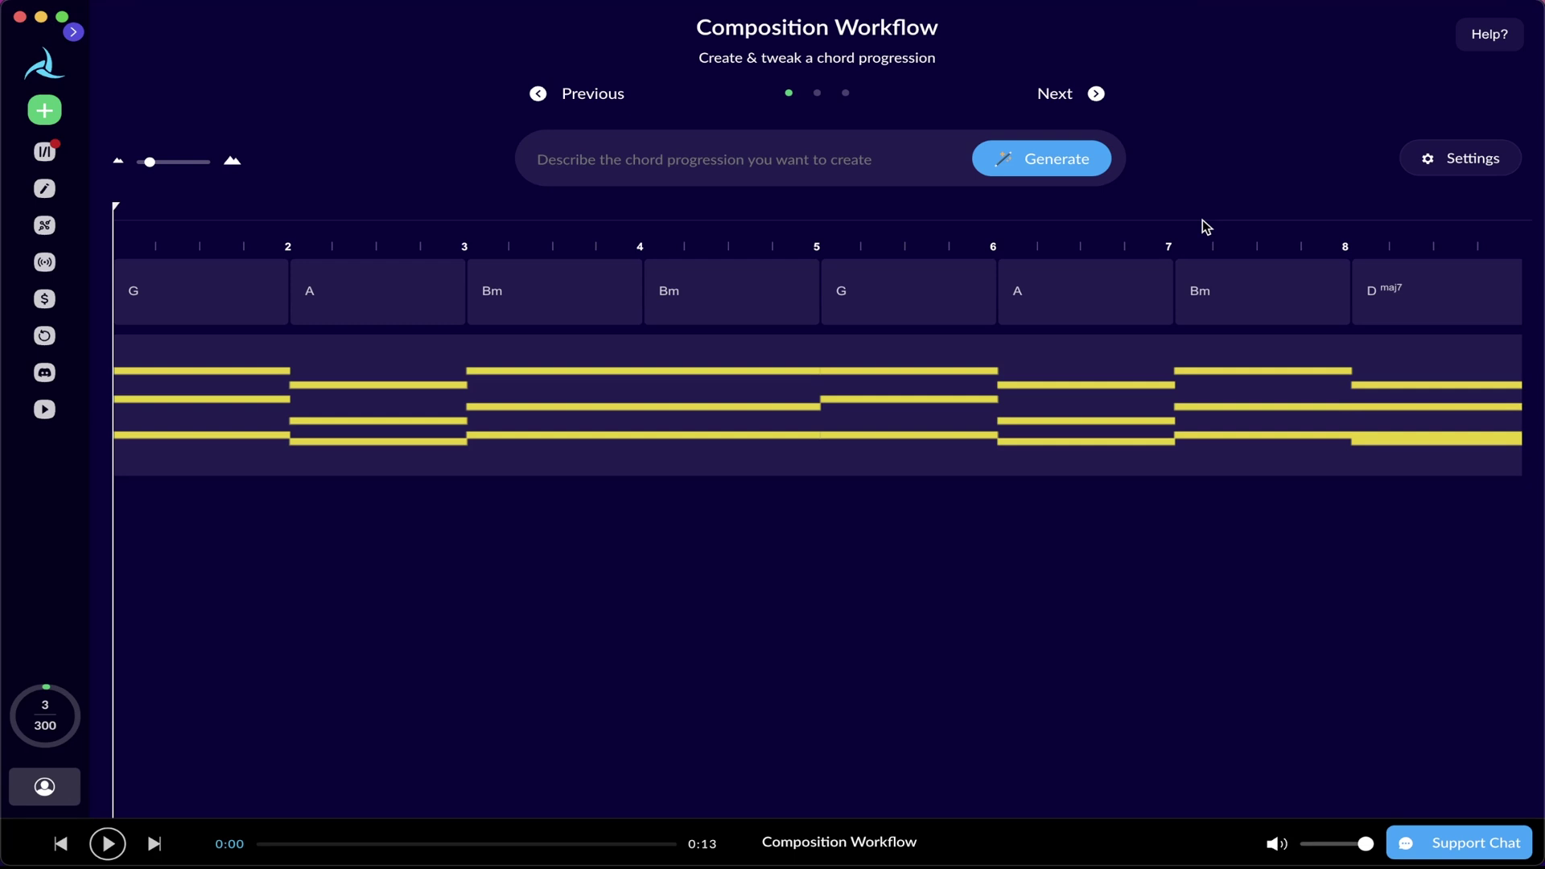
# Step: Check the progression's settings: B minor at 140 QPM
pyautogui.click(1479, 165)
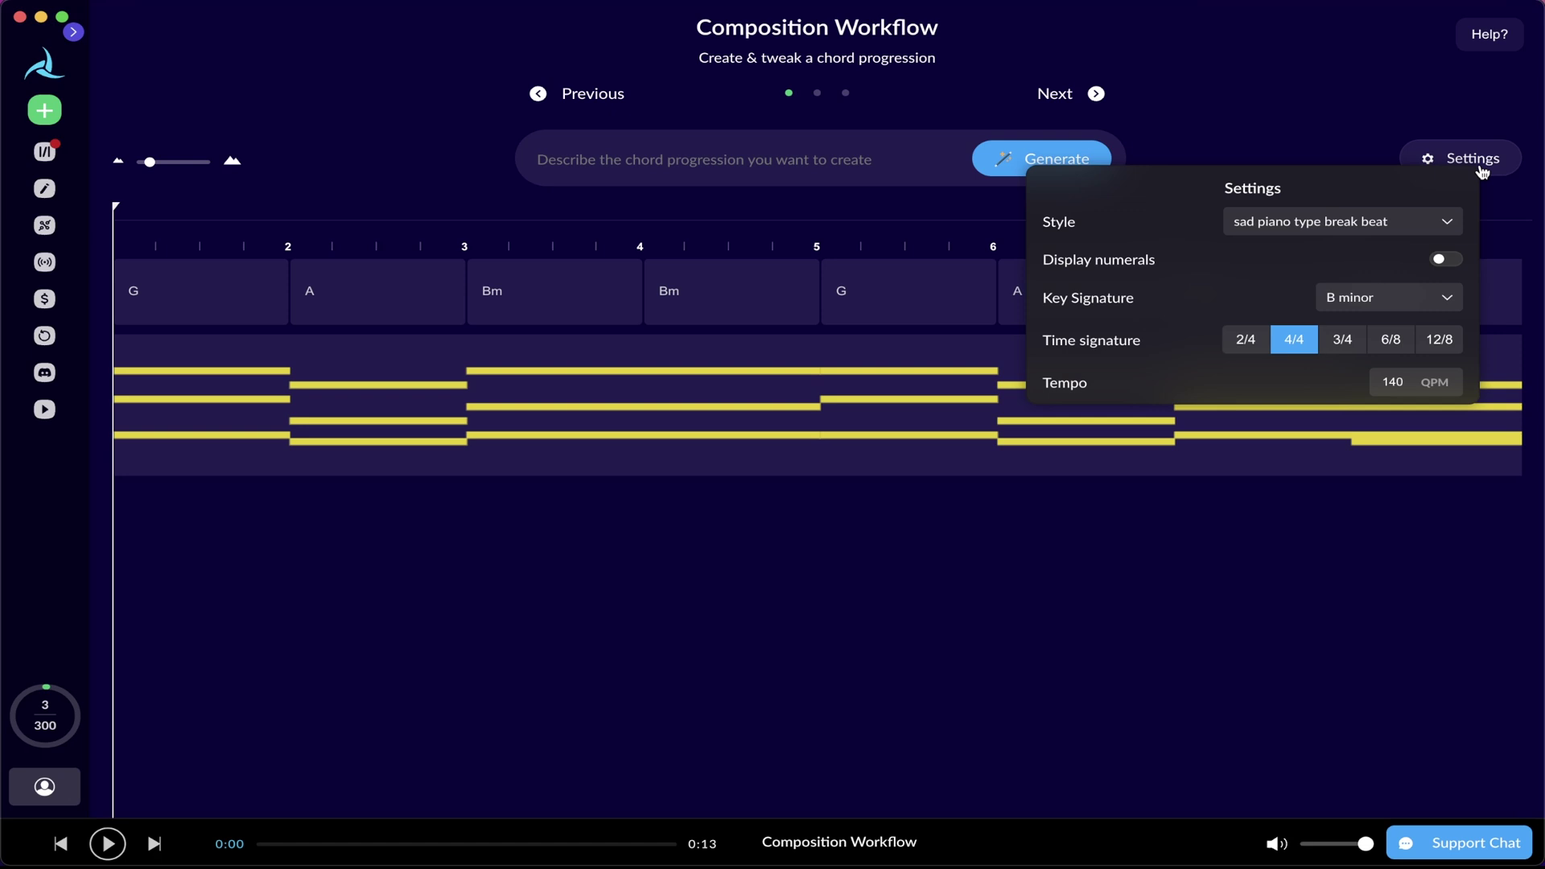
pyautogui.click(1479, 165)
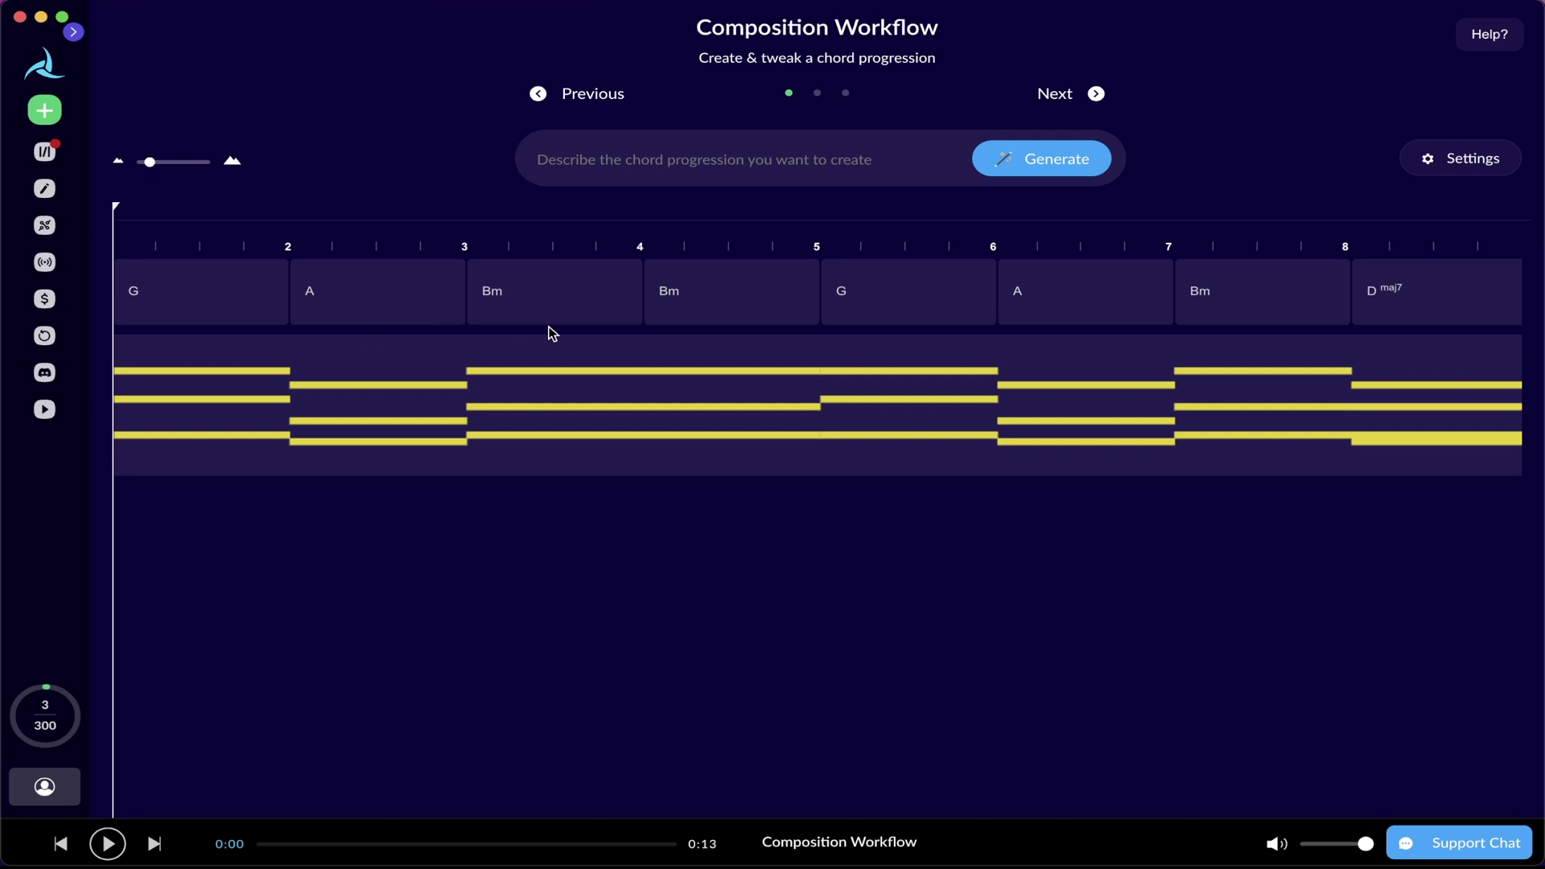
pyautogui.moveTo(1392, 307)
# Step: Play the five generated layers and regenerate Bass as Ambient Lofi Bass Mix | Sustain 1
pyautogui.click(1062, 95)
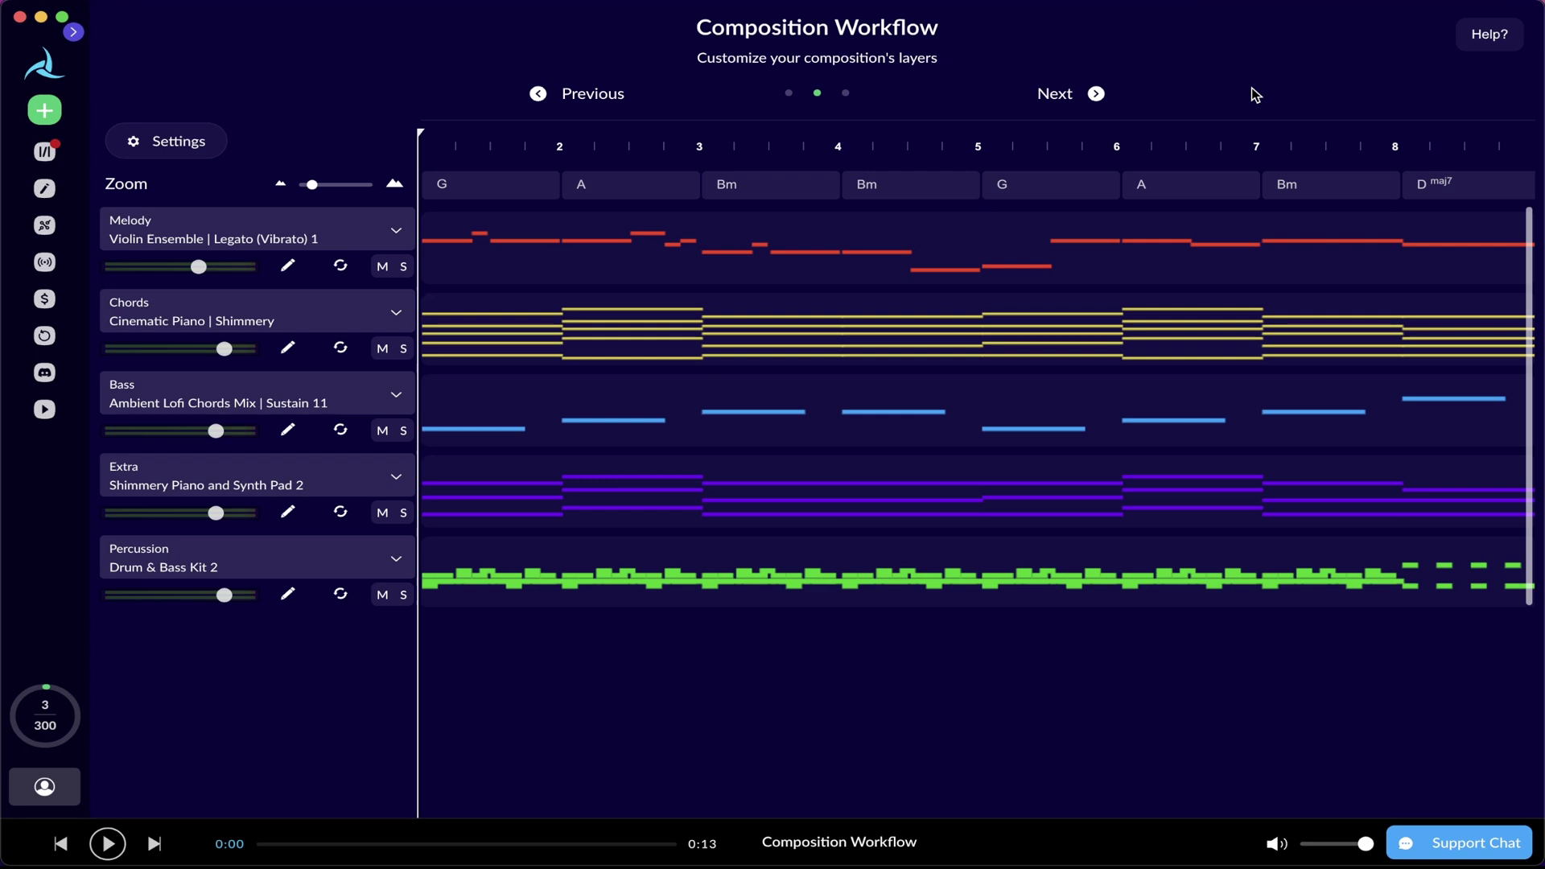
pyautogui.press('space')
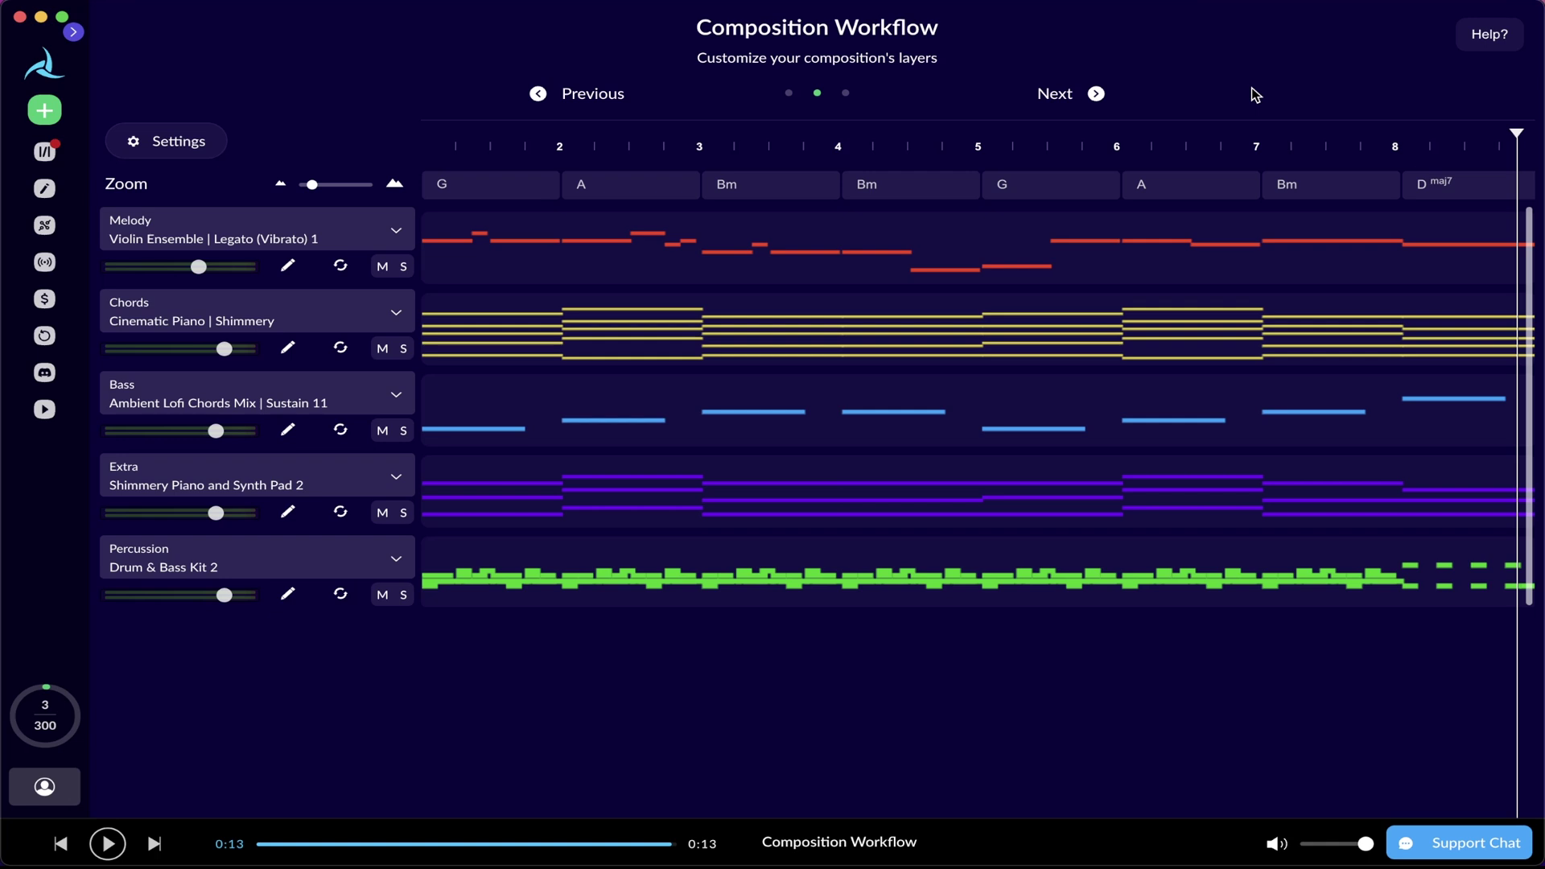
pyautogui.moveTo(1137, 266)
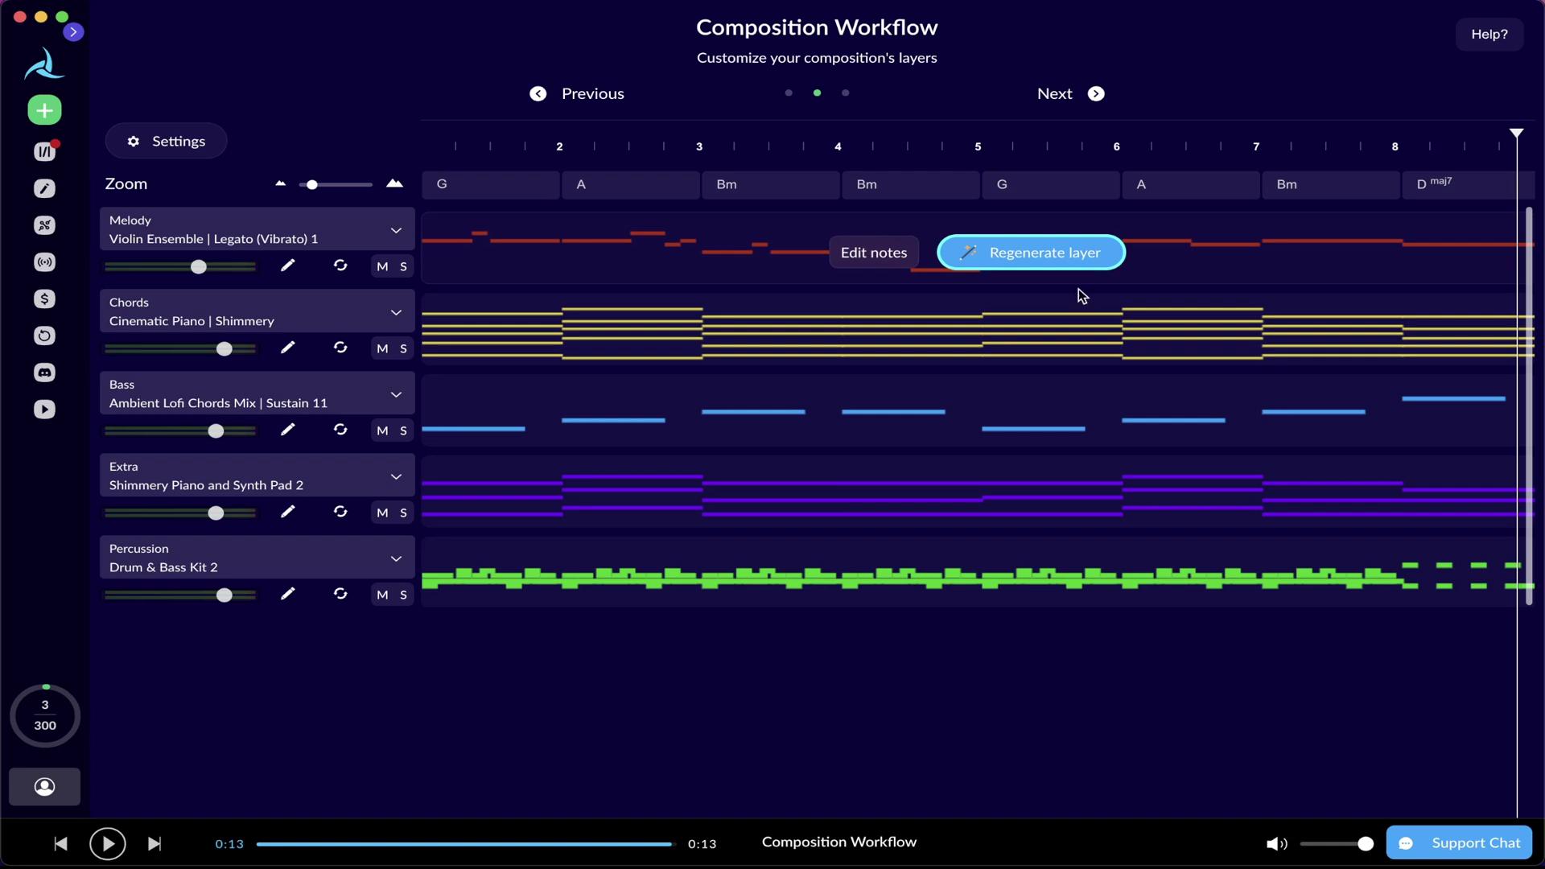
pyautogui.moveTo(1075, 402)
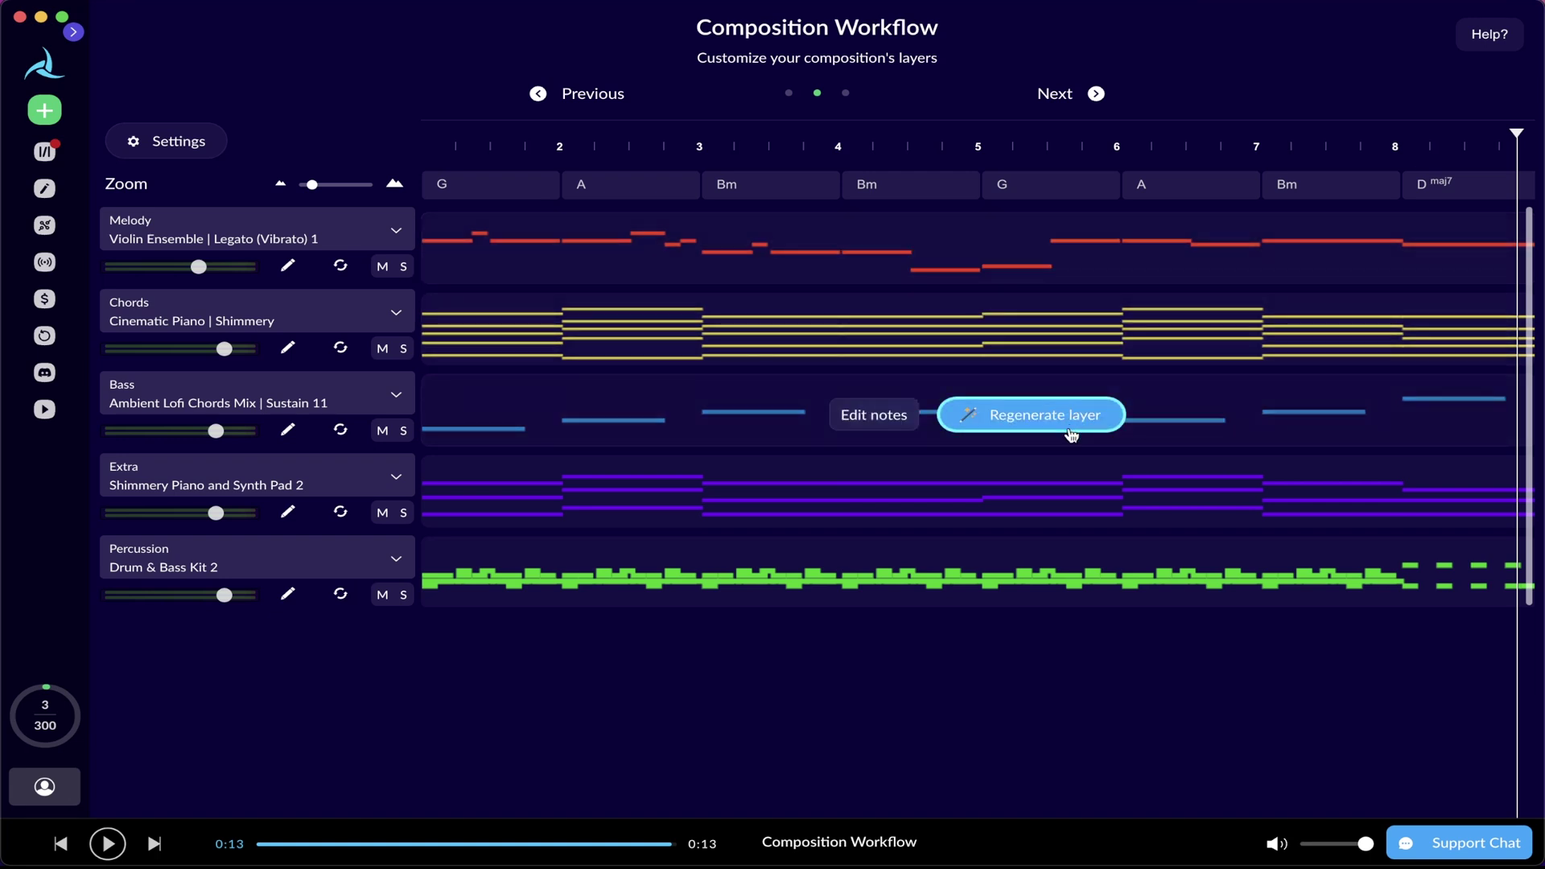
pyautogui.click(1070, 434)
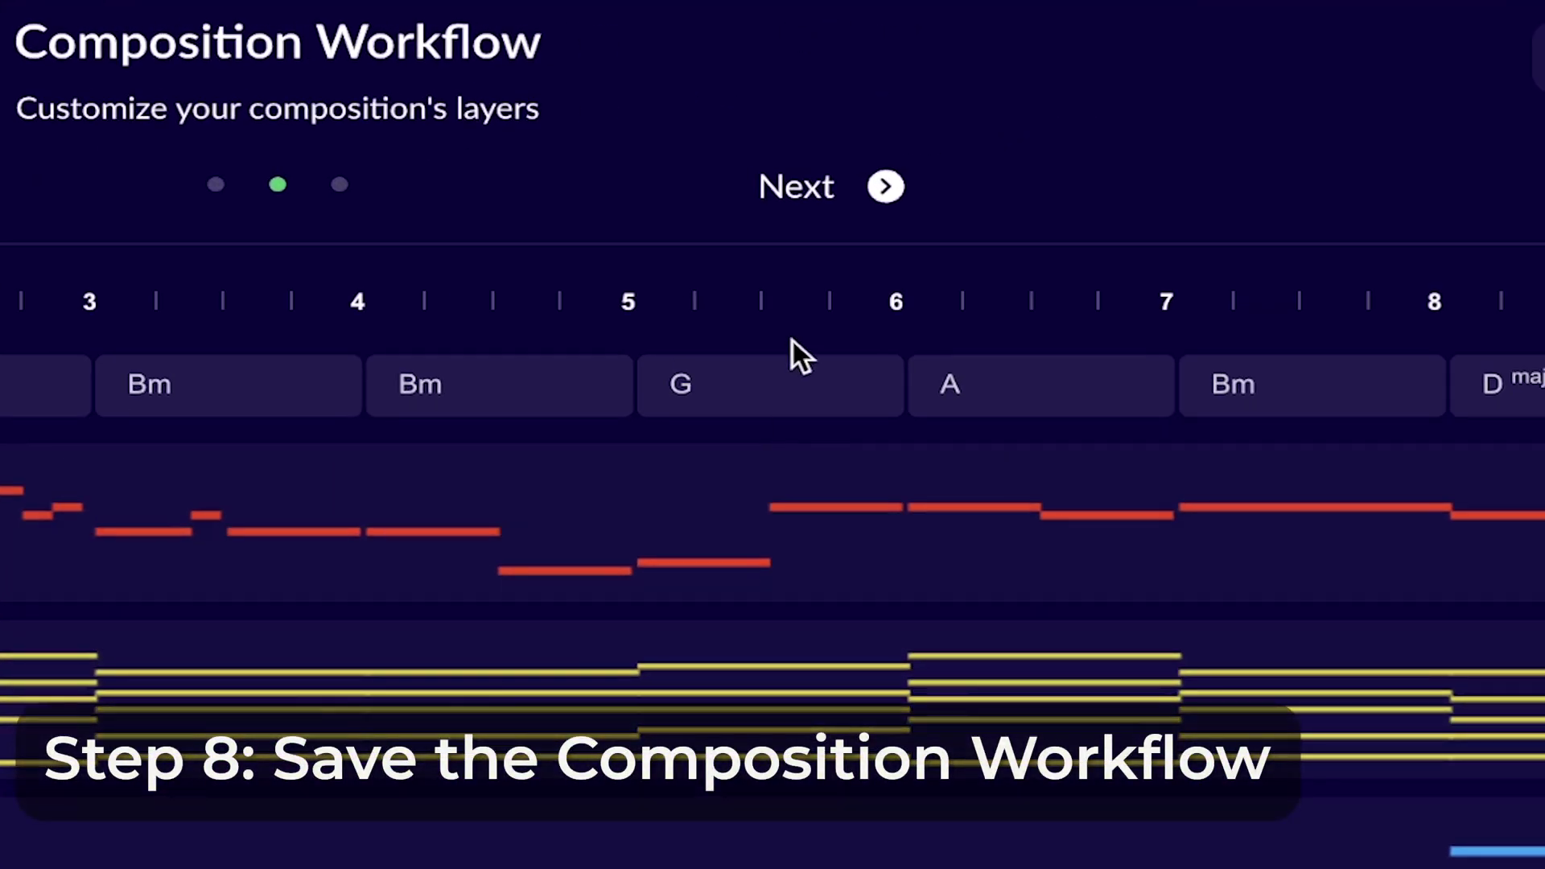
# Step: Name the workflow 'sad piano break beat 1' and create one 1'30–2'00 composition
pyautogui.click(806, 184)
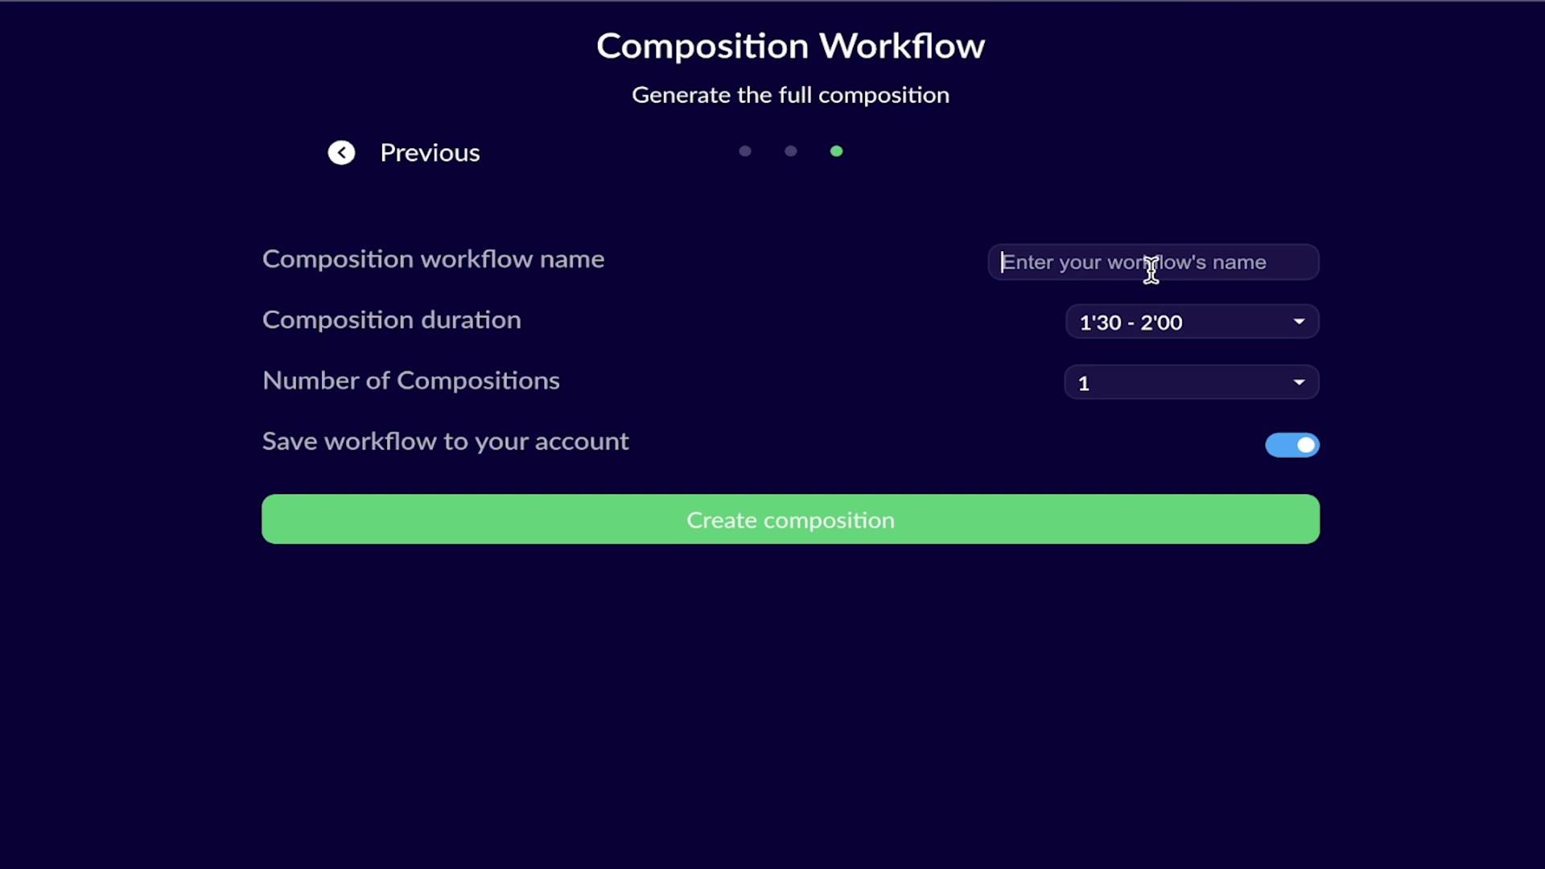
pyautogui.write('sad ')
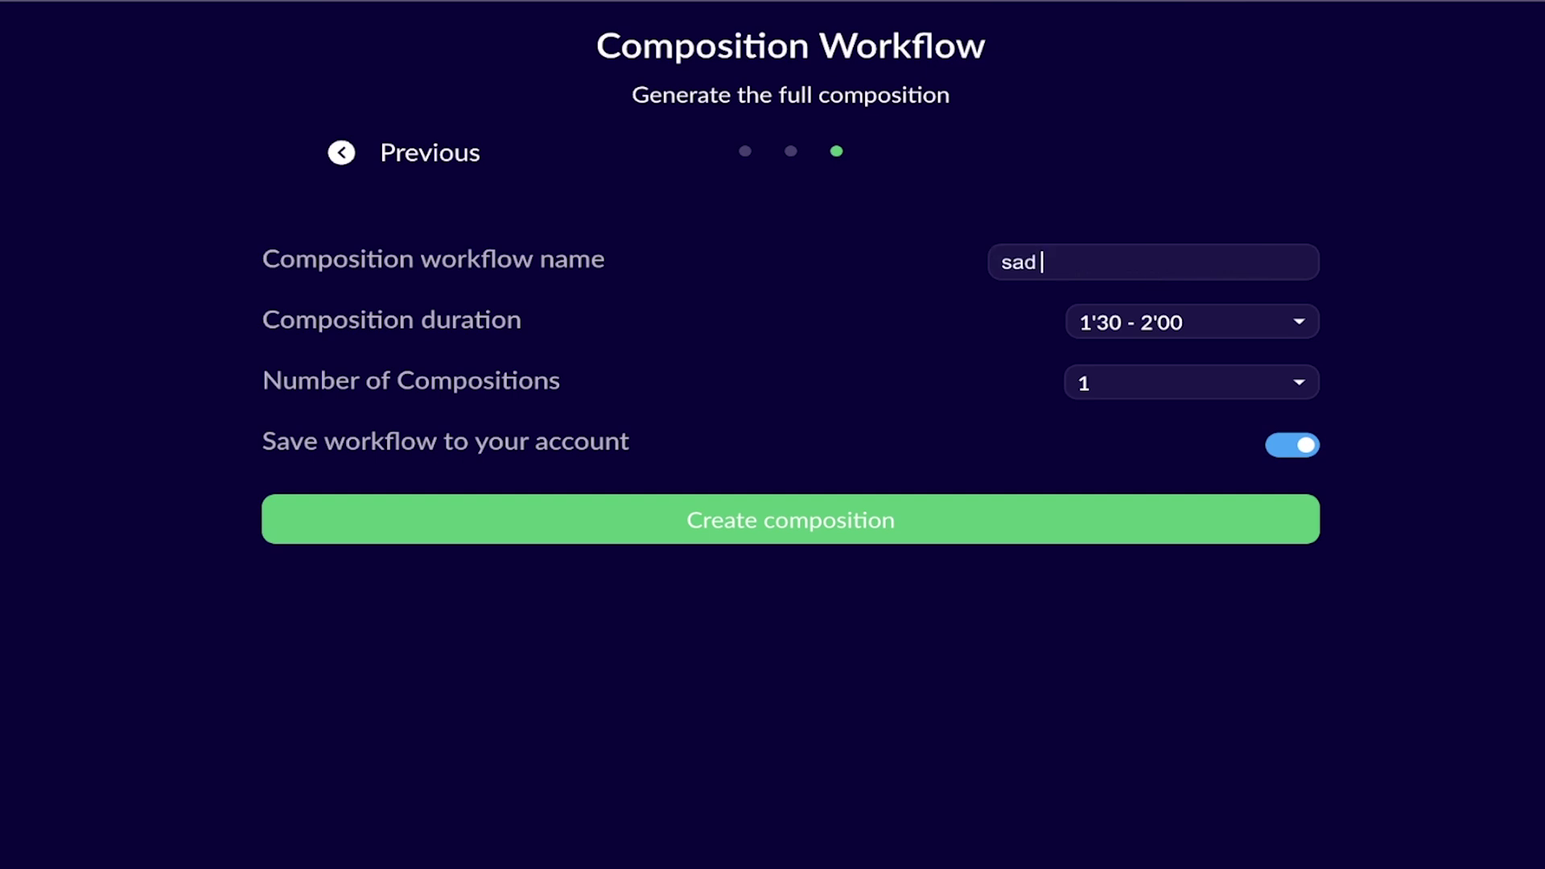
pyautogui.write('piano break beat 1')
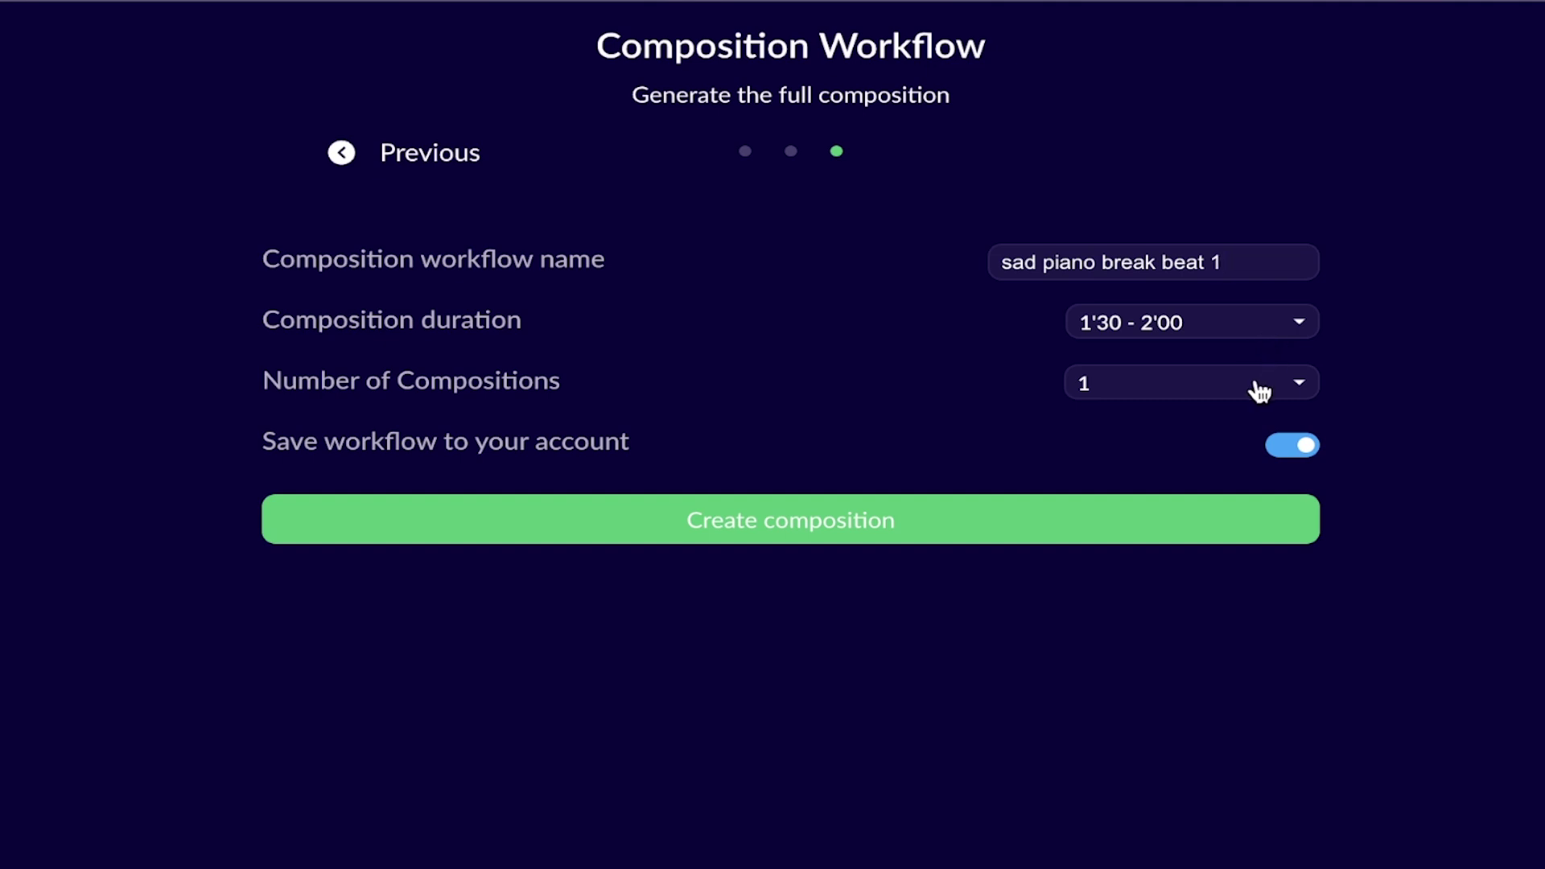
pyautogui.click(1141, 536)
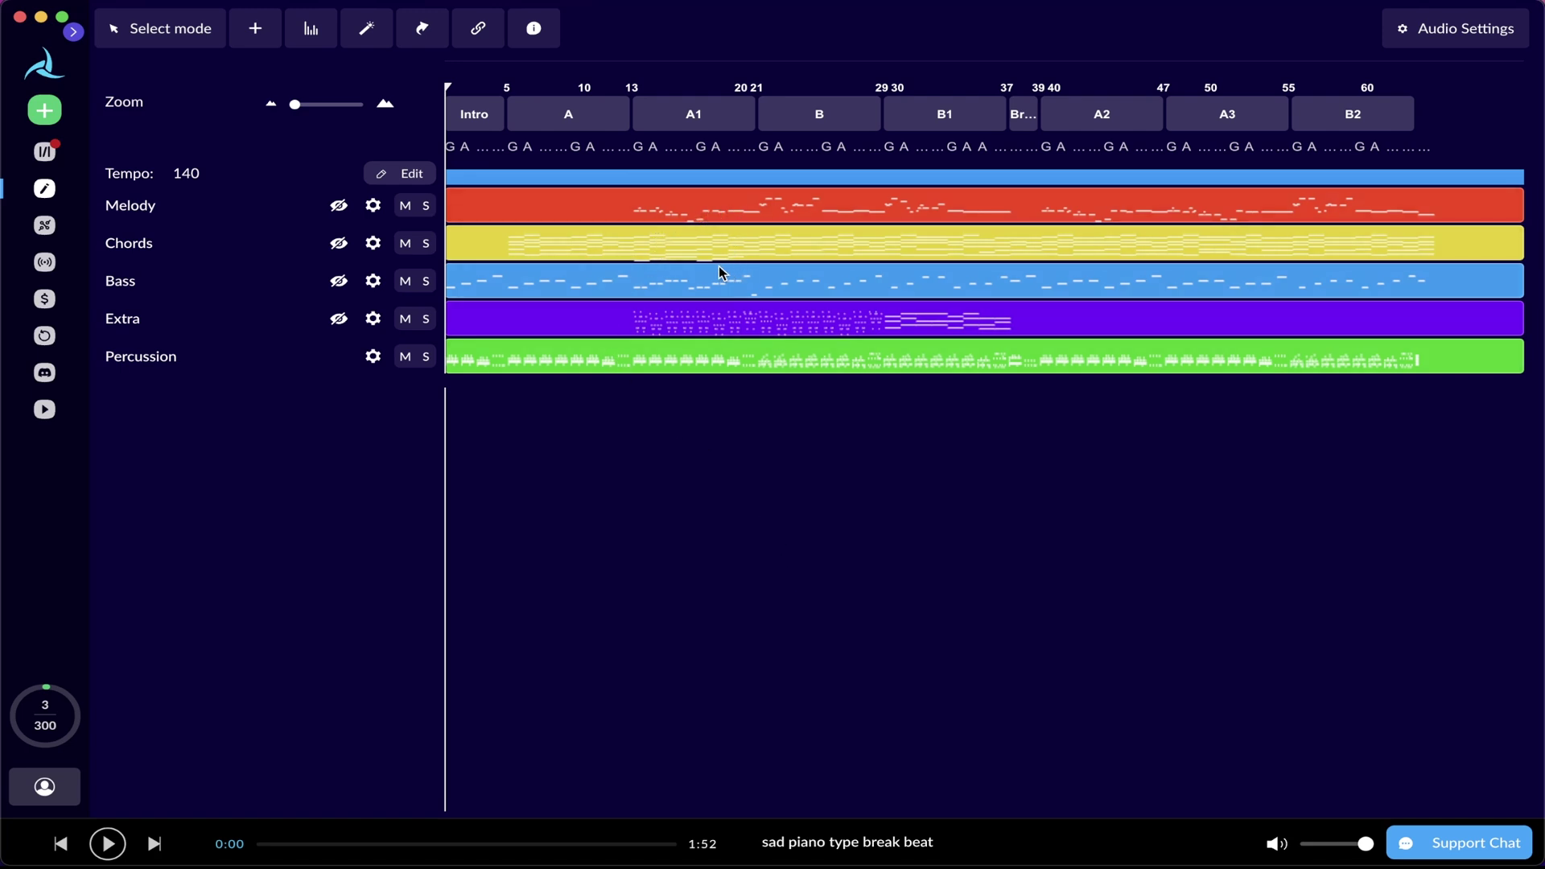
# Step: Scroll through the finished composition's timeline to inspect the Intro, A and A1 sections
pyautogui.scroll(3, 720, 272)
pyautogui.hscroll(2, 720, 272)
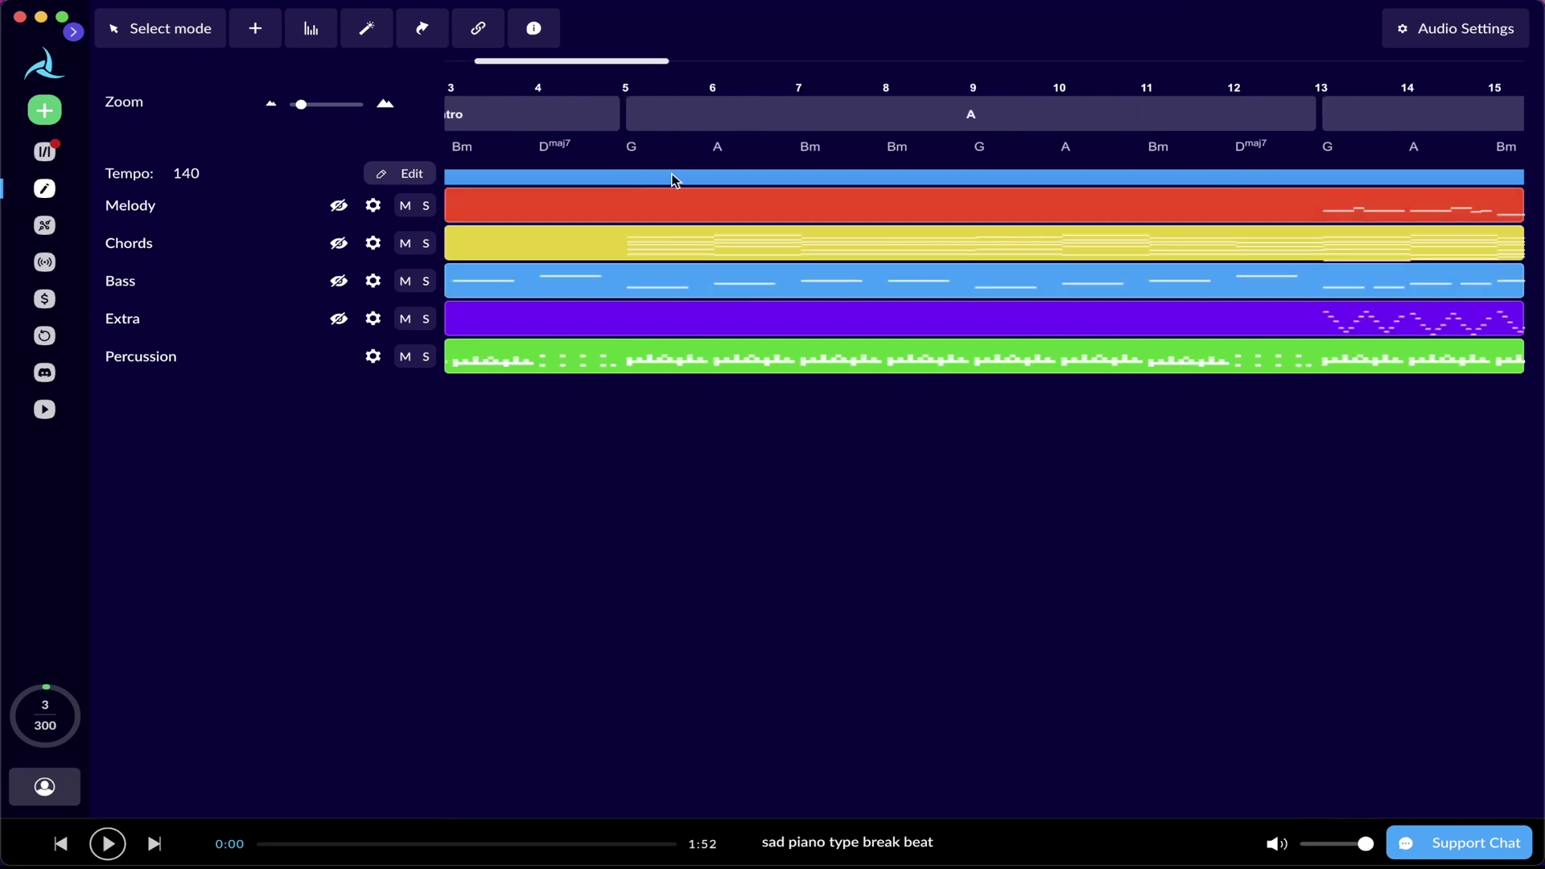
pyautogui.hscroll(8, 1215, 215)
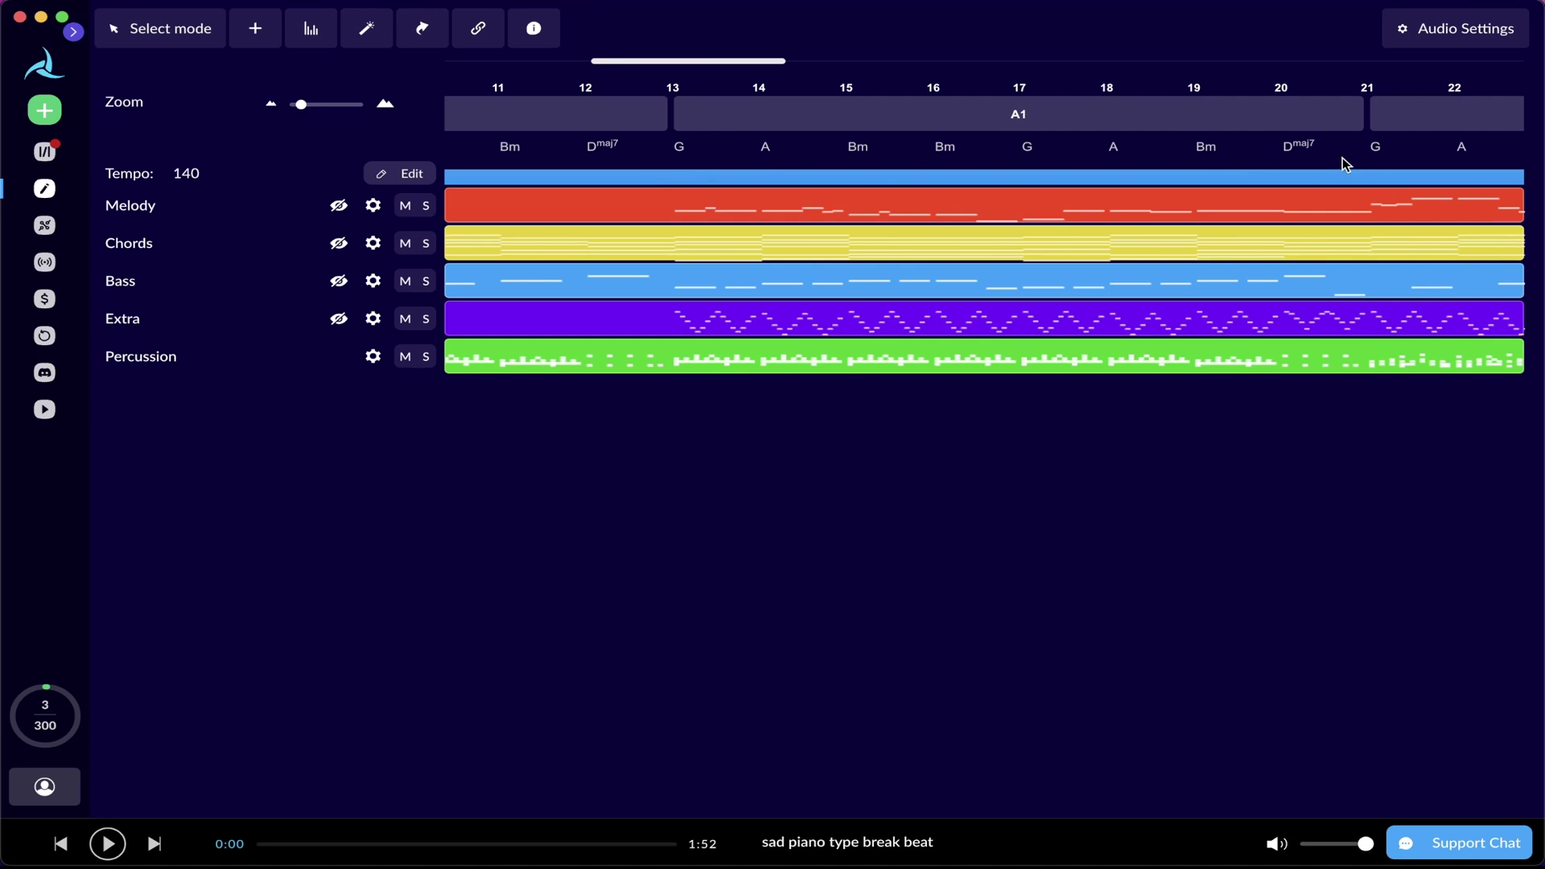
pyautogui.scroll(-5, 1342, 164)
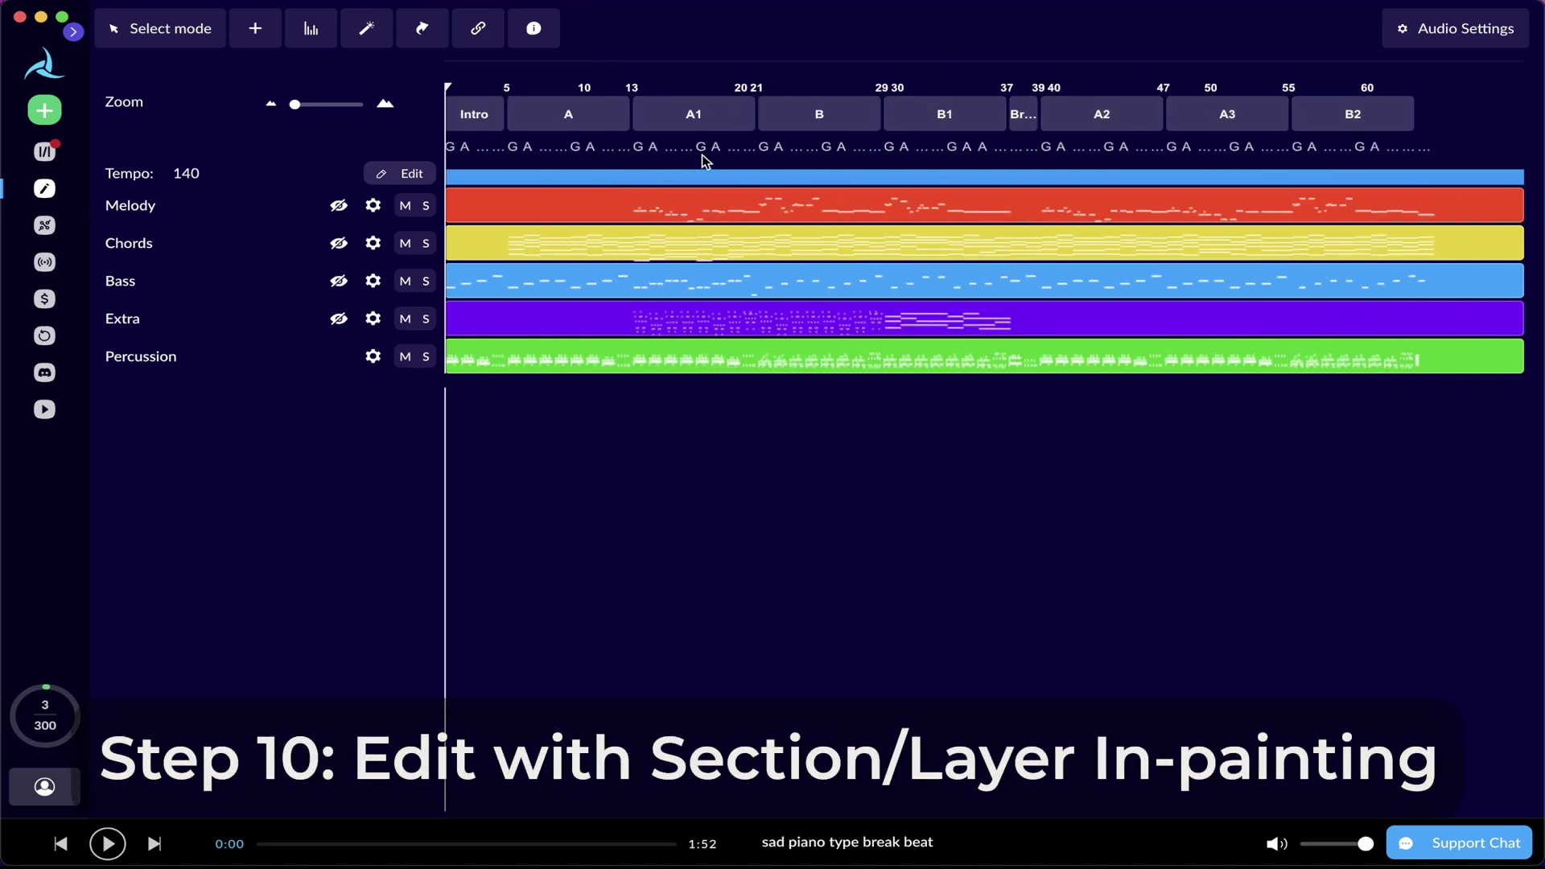
pyautogui.scroll(5, 701, 158)
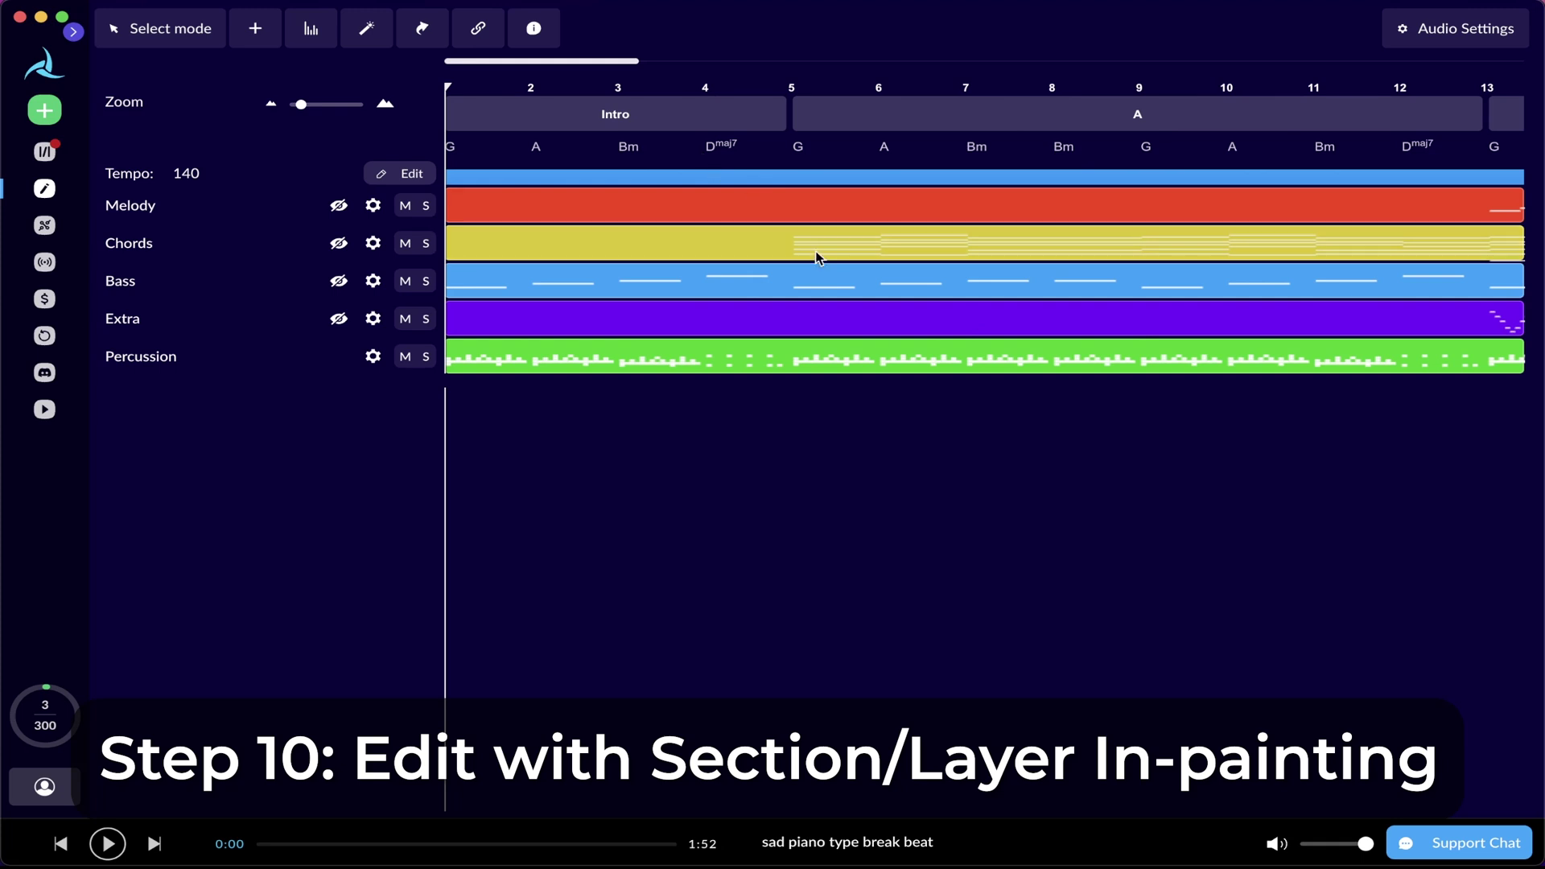
pyautogui.hscroll(10, 814, 249)
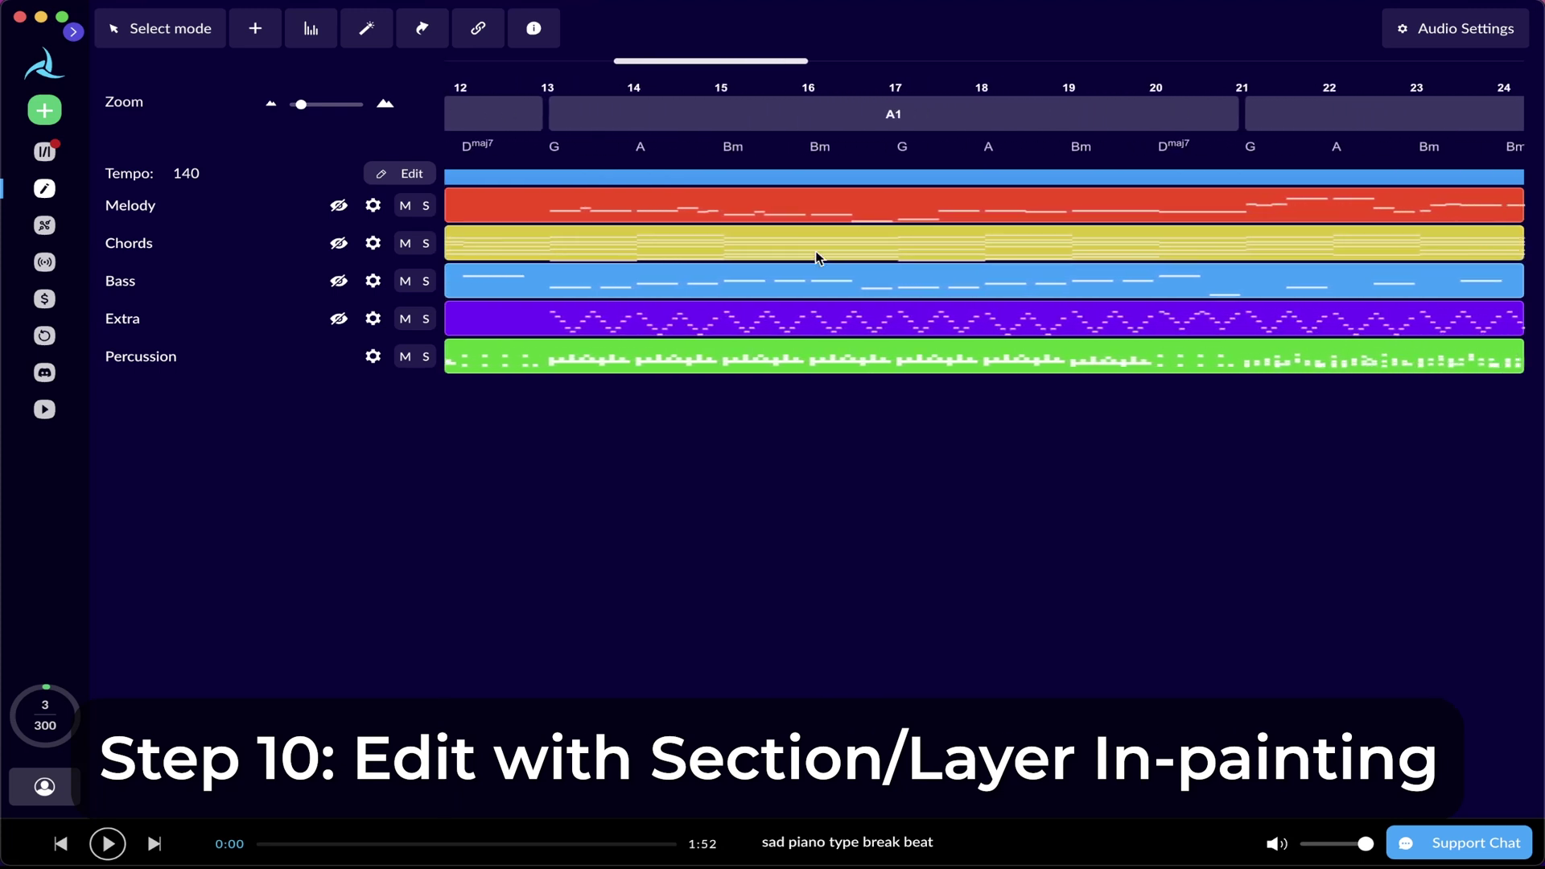
# Step: Trial-regenerate the Chords track notes from bar 13, then discard the result
pyautogui.click(817, 252)
pyautogui.click(245, 252)
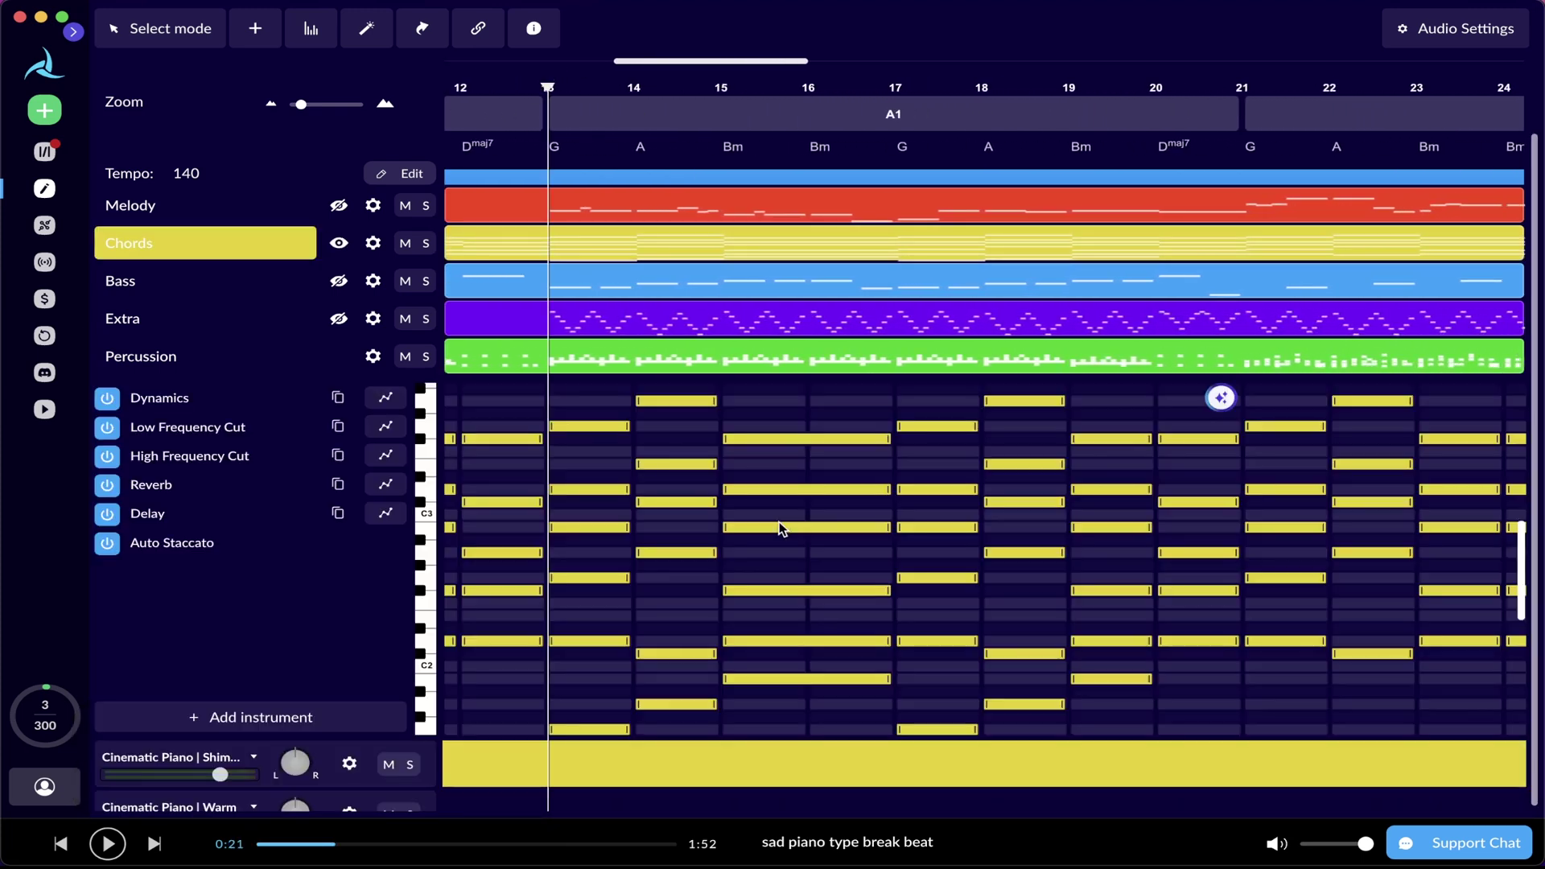
pyautogui.hscroll(1, 779, 527)
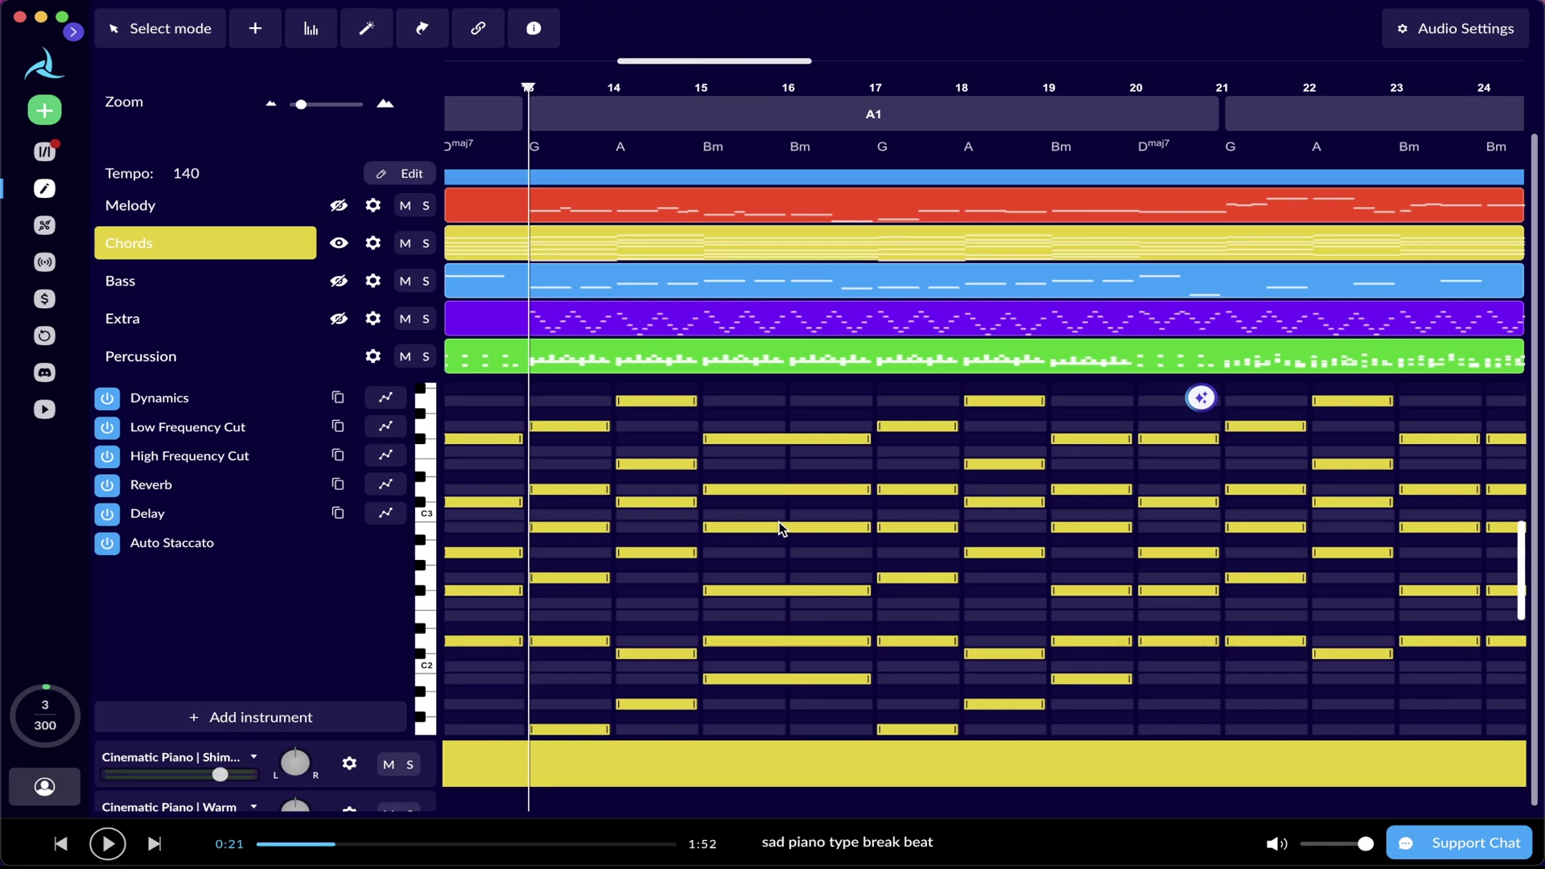
pyautogui.click(1203, 406)
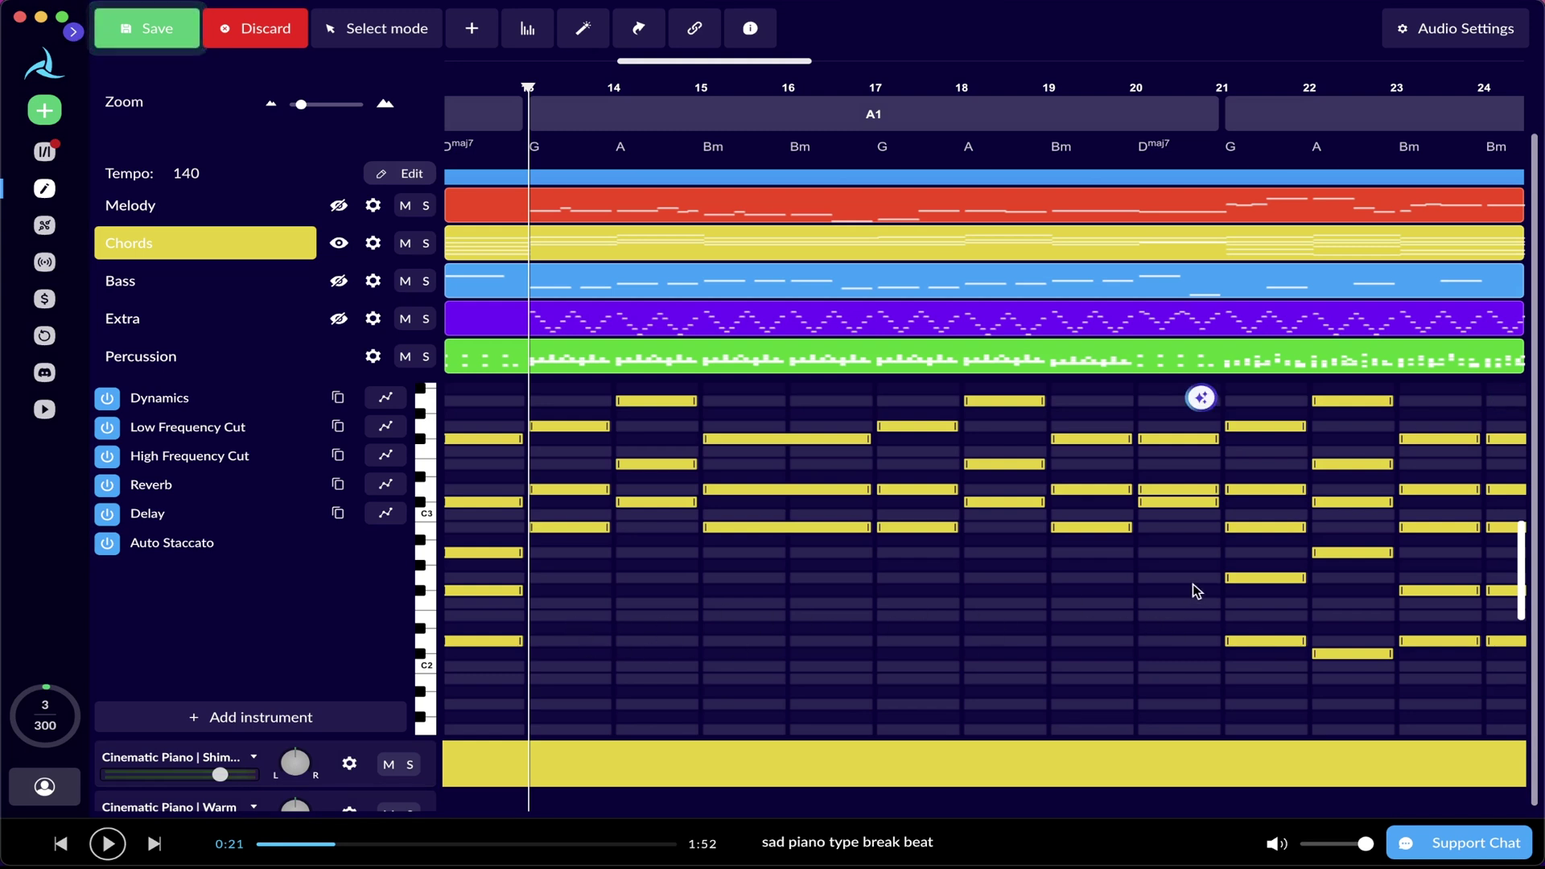
pyautogui.press('Return')
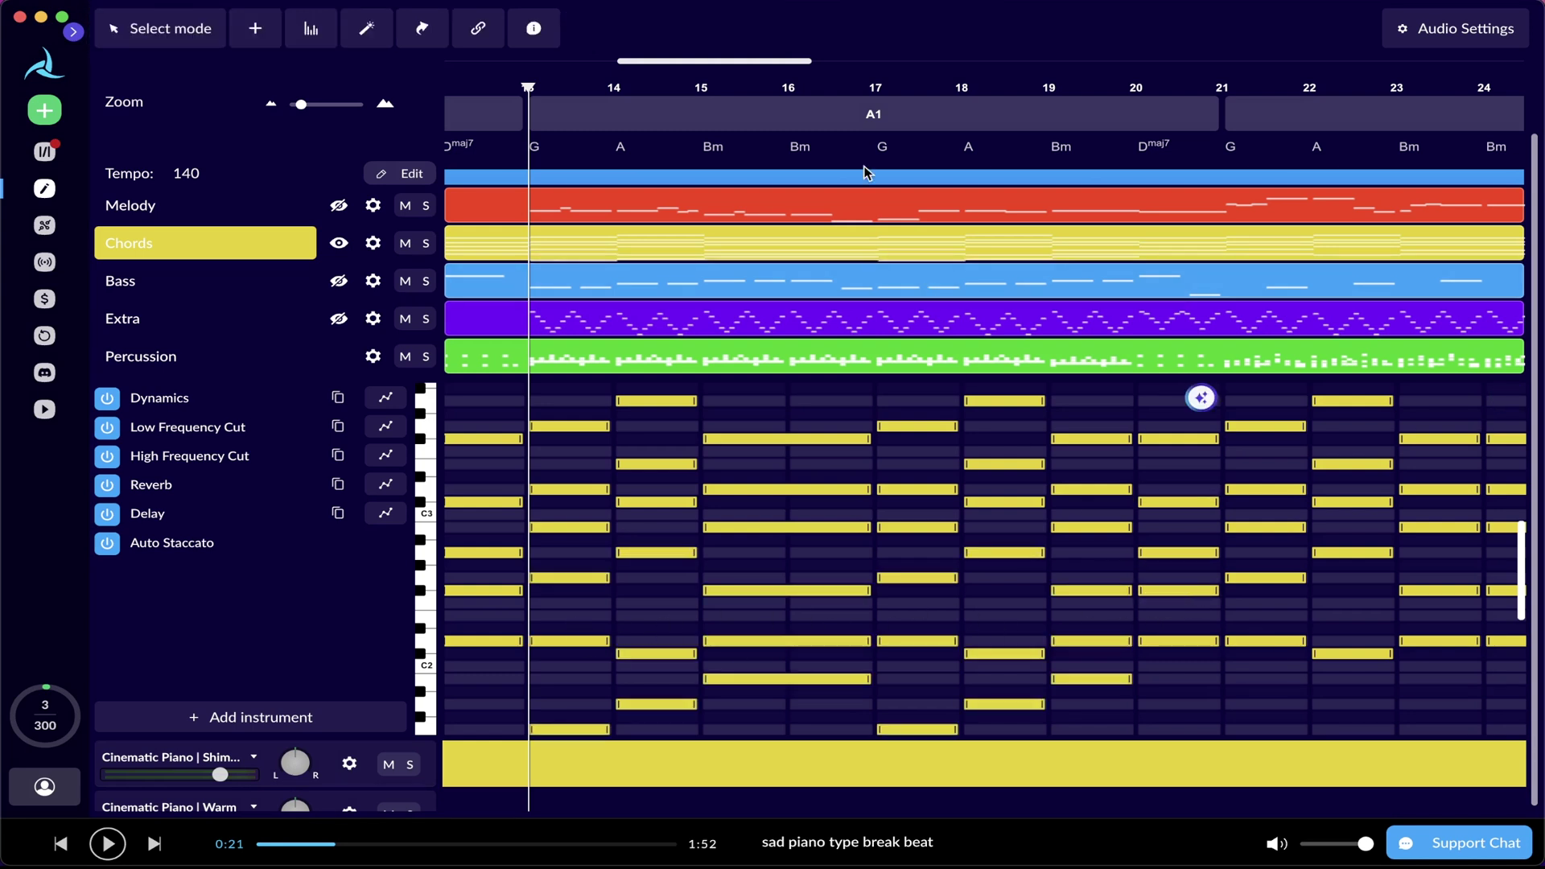
# Step: Regenerate the notes in section A1 and zoom out to see the 1:49 song
pyautogui.click(865, 126)
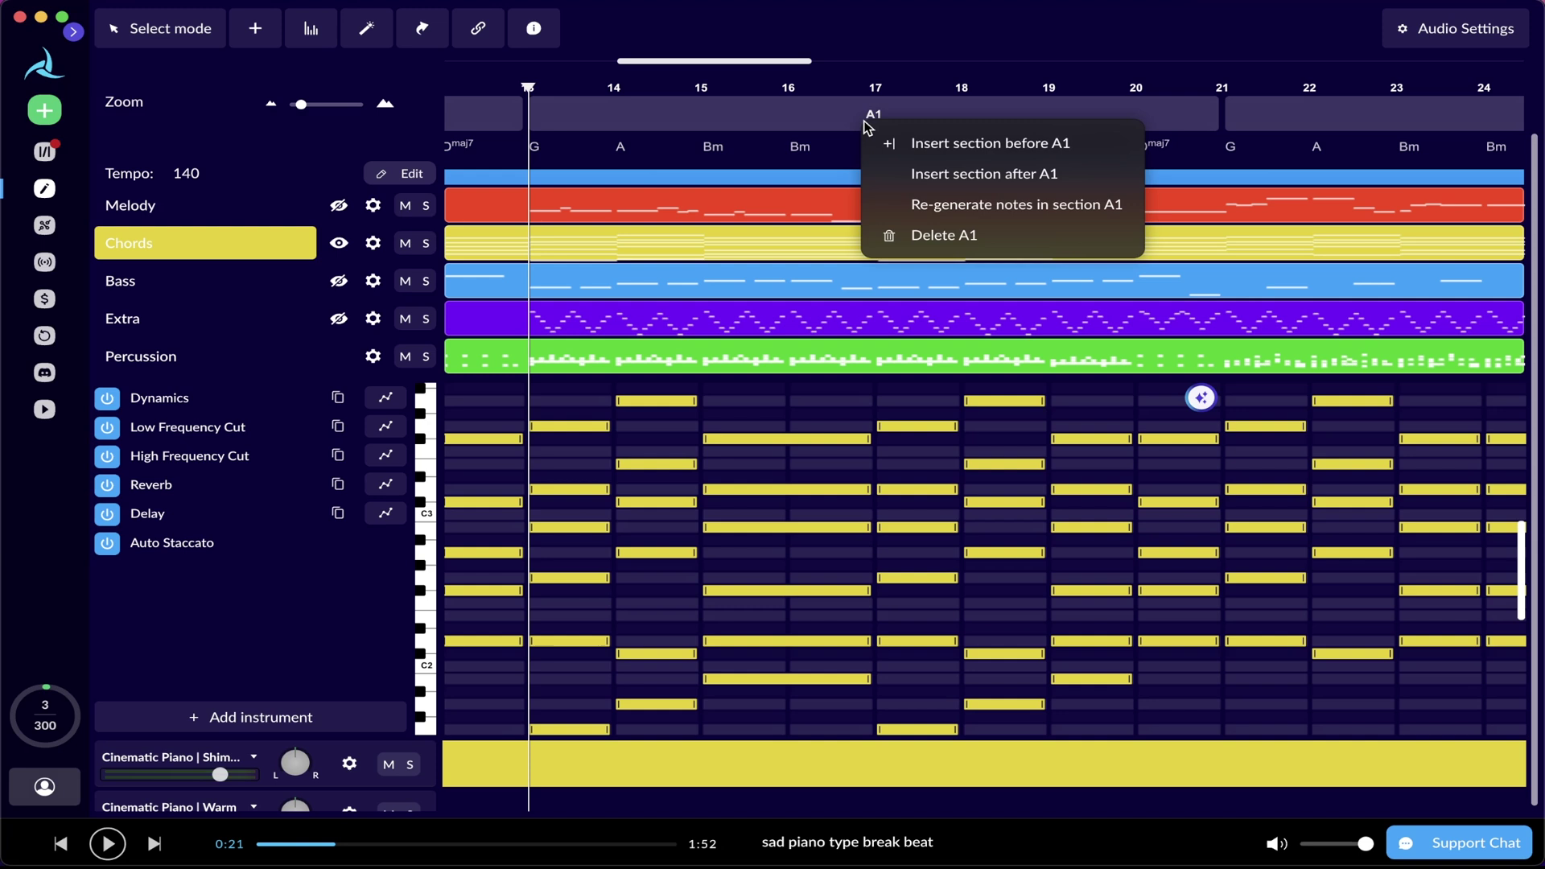
pyautogui.click(1112, 211)
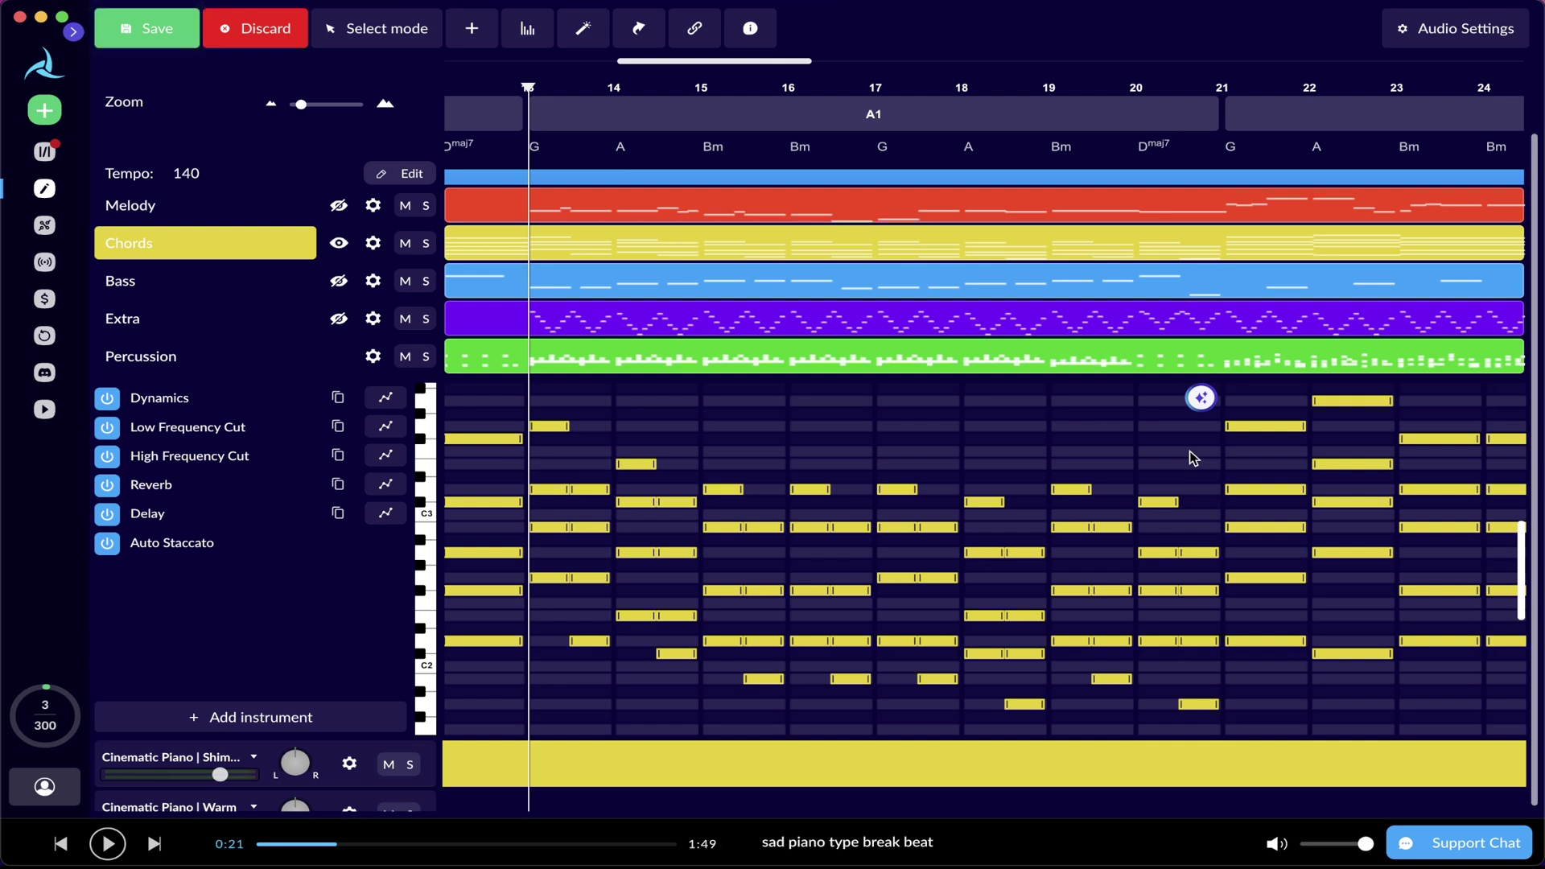
pyautogui.scroll(-5, 1189, 450)
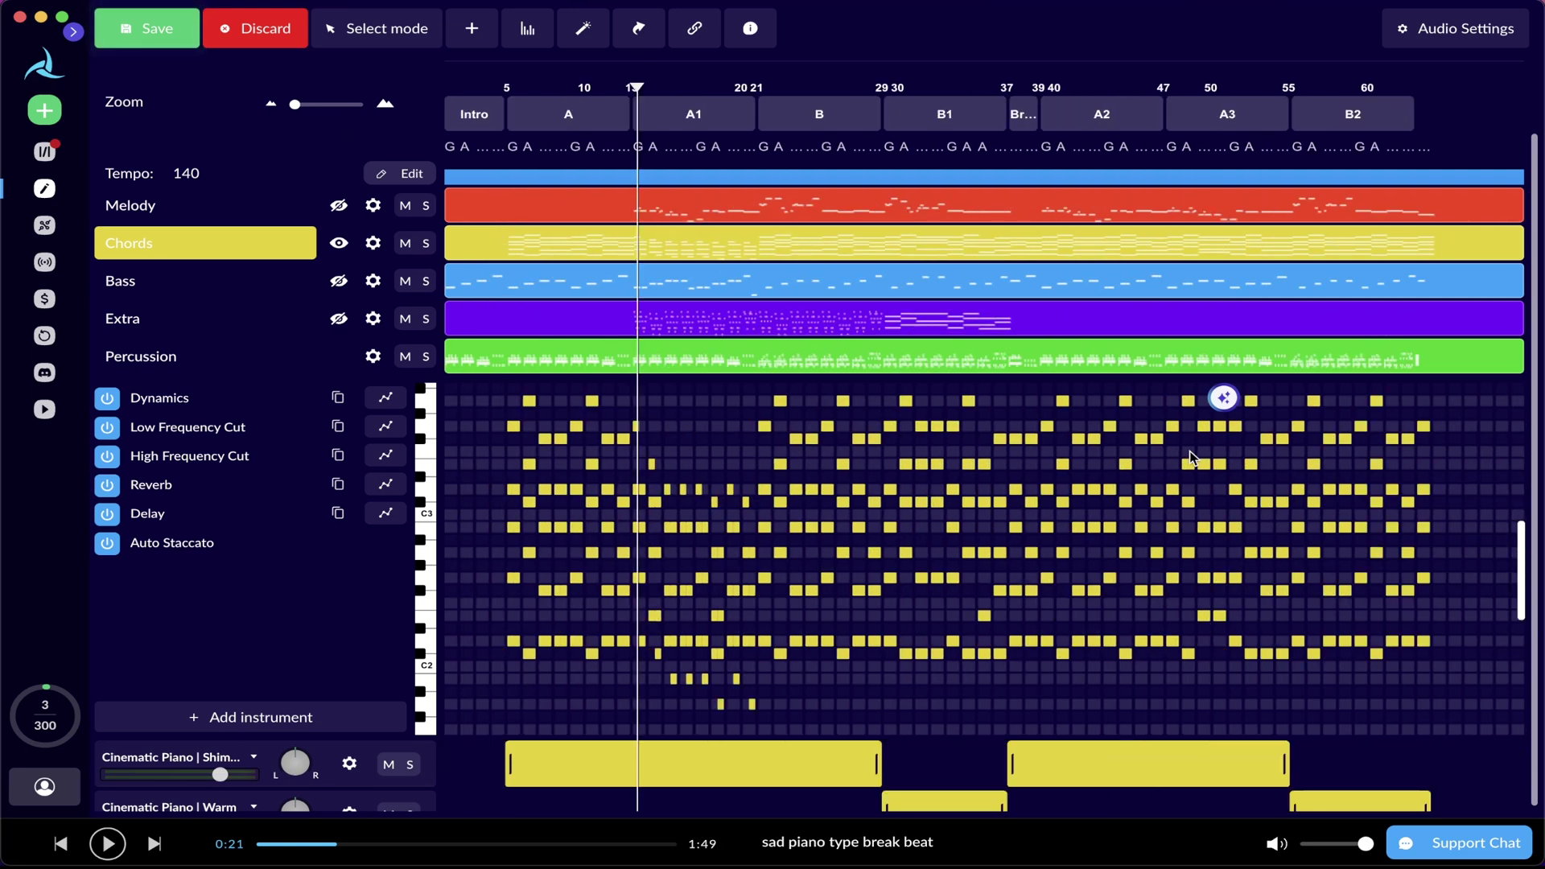
# Step: Deselect the Chords track to return to the five-track Intro-to-B2 overview
pyautogui.click(214, 245)
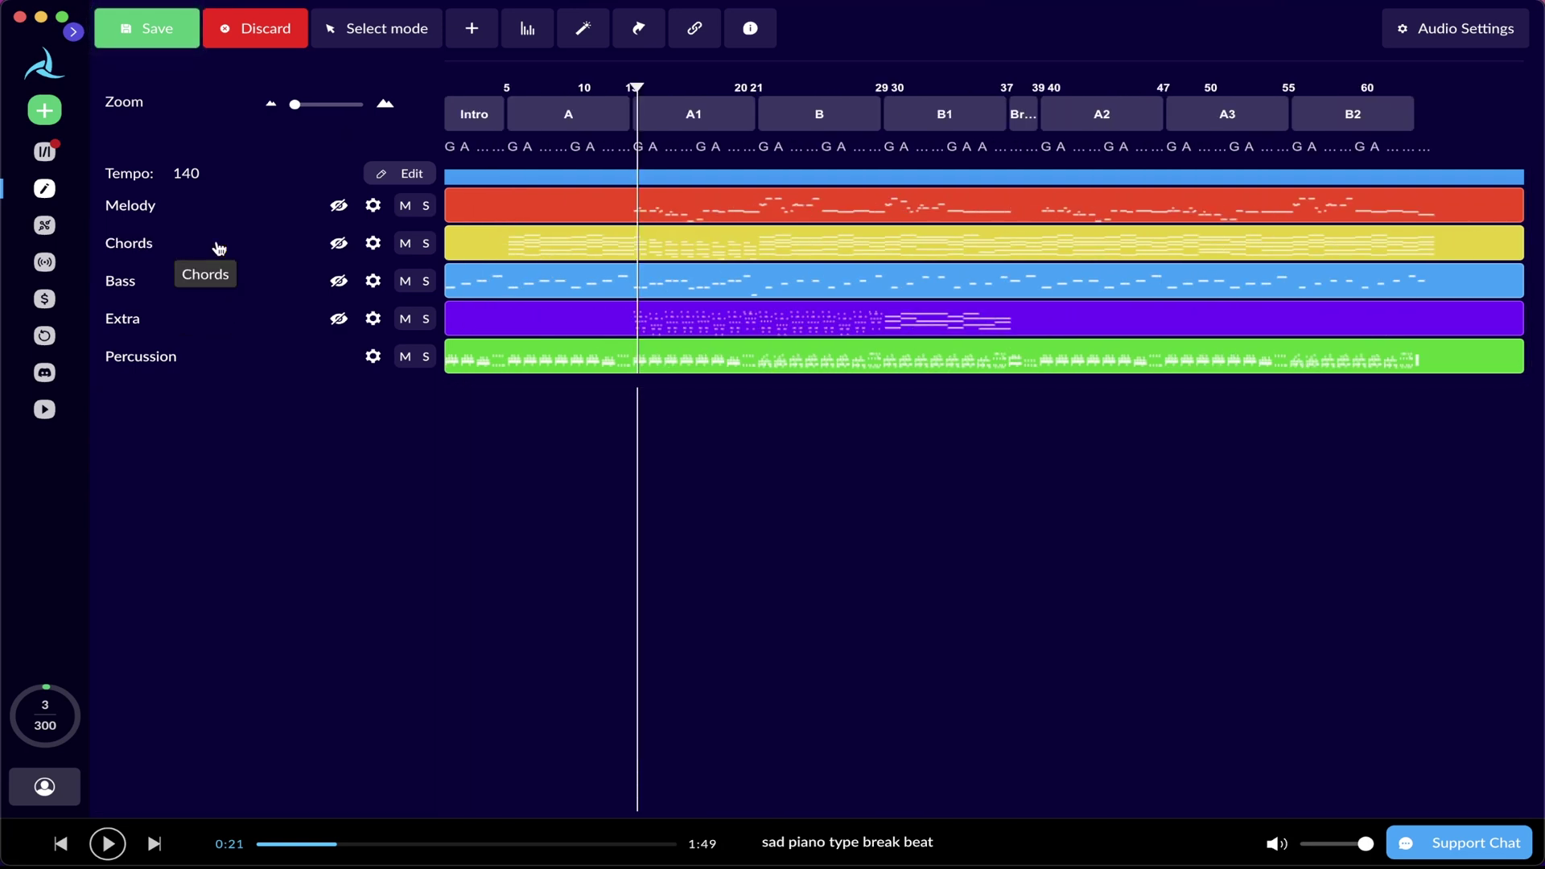